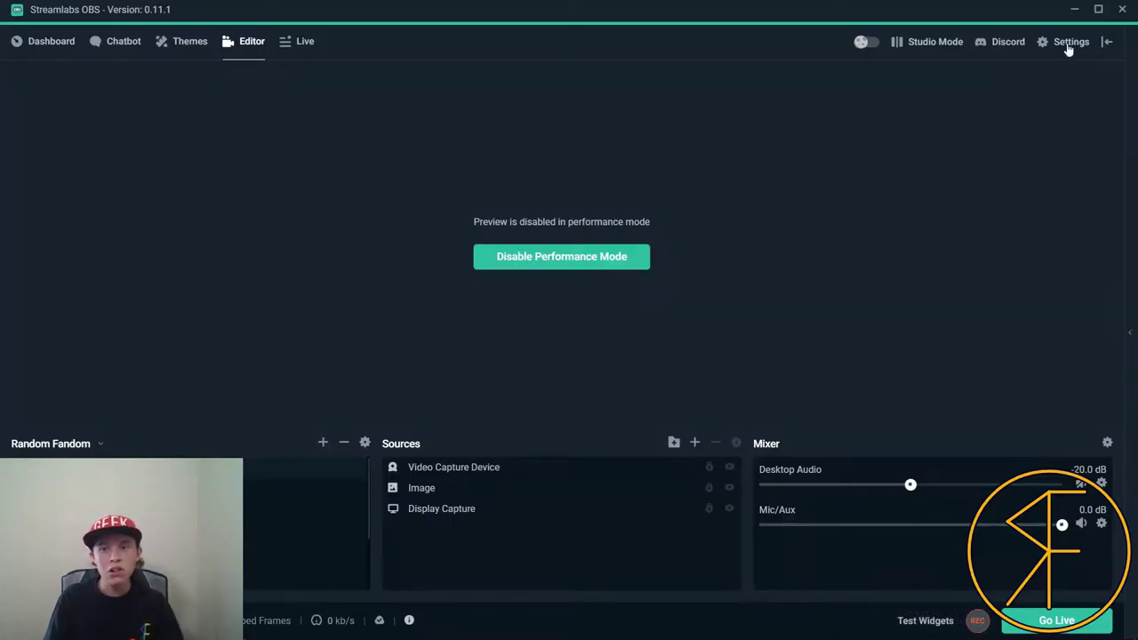
# - Minimize Streamlabs OBS so the desktop shows
pyautogui.click(1075, 14)
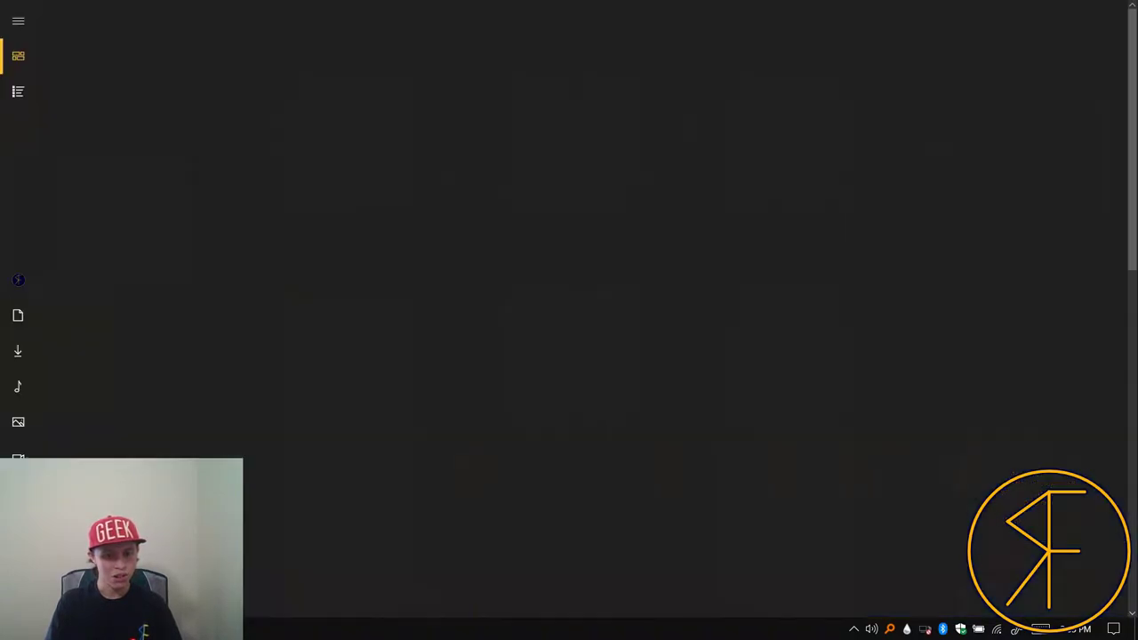
# - Launch Gravit Designer from the Graphics Design apps in the Start menu
pyautogui.press('super')
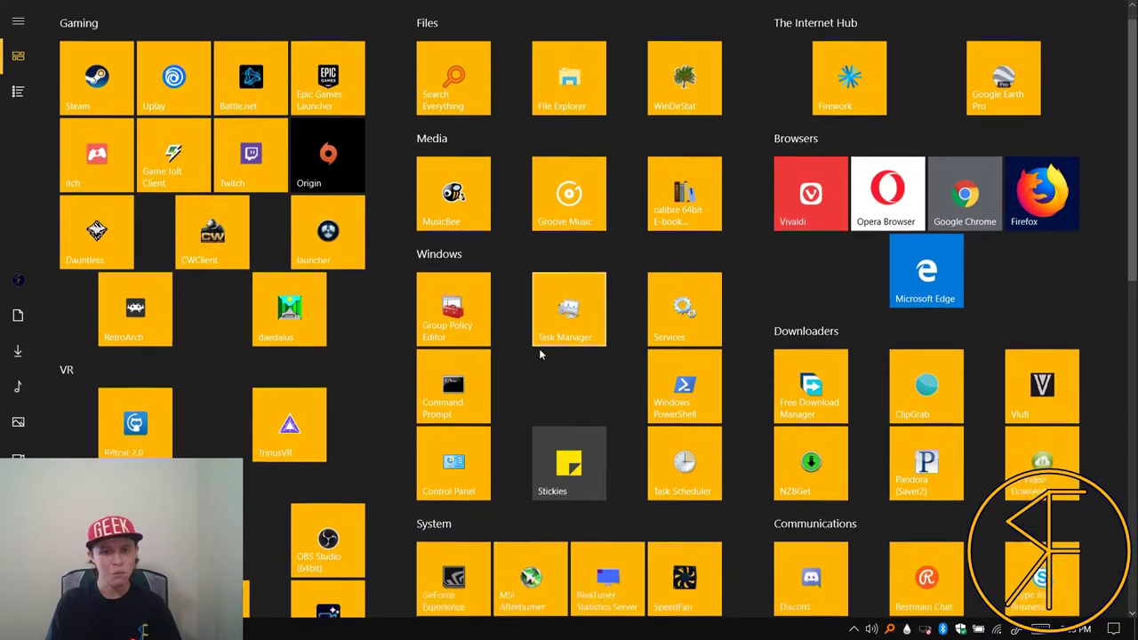
pyautogui.scroll(-4, 426, 440)
pyautogui.scroll(-5, 427, 440)
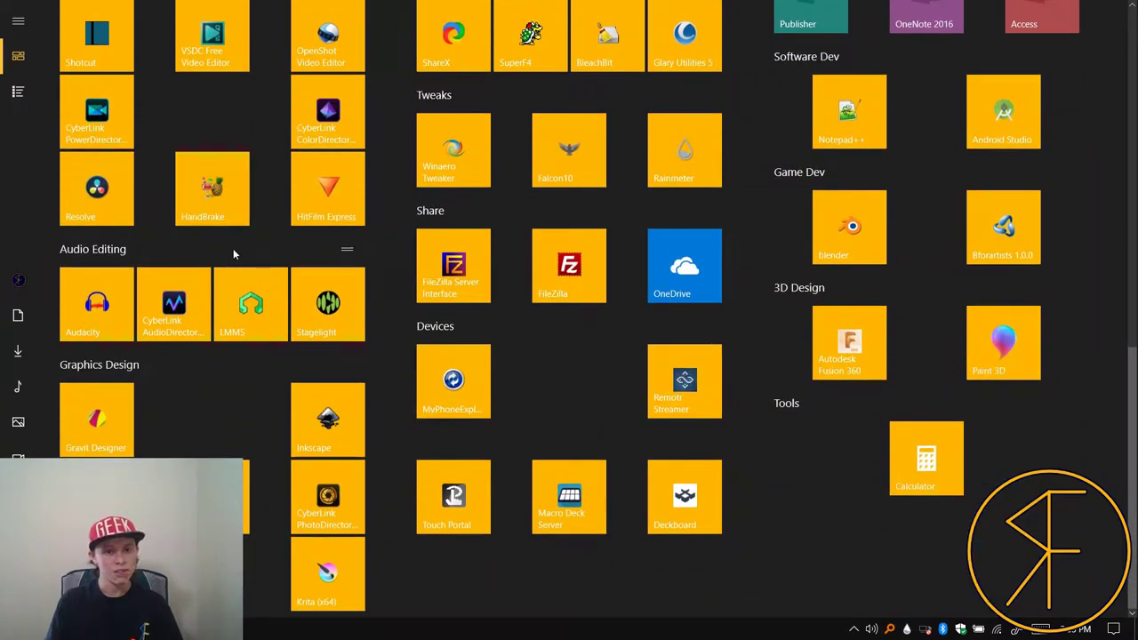
pyautogui.click(96, 417)
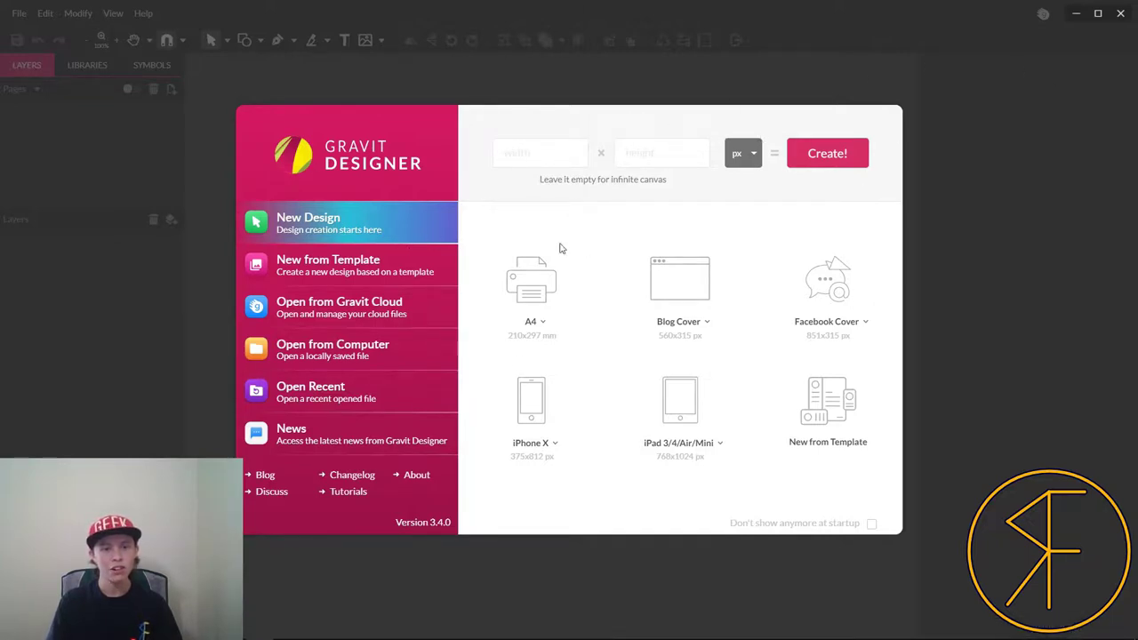
# - Skip the blog cover presets and create a blank 1920 × 1080 px design
pyautogui.click(709, 326)
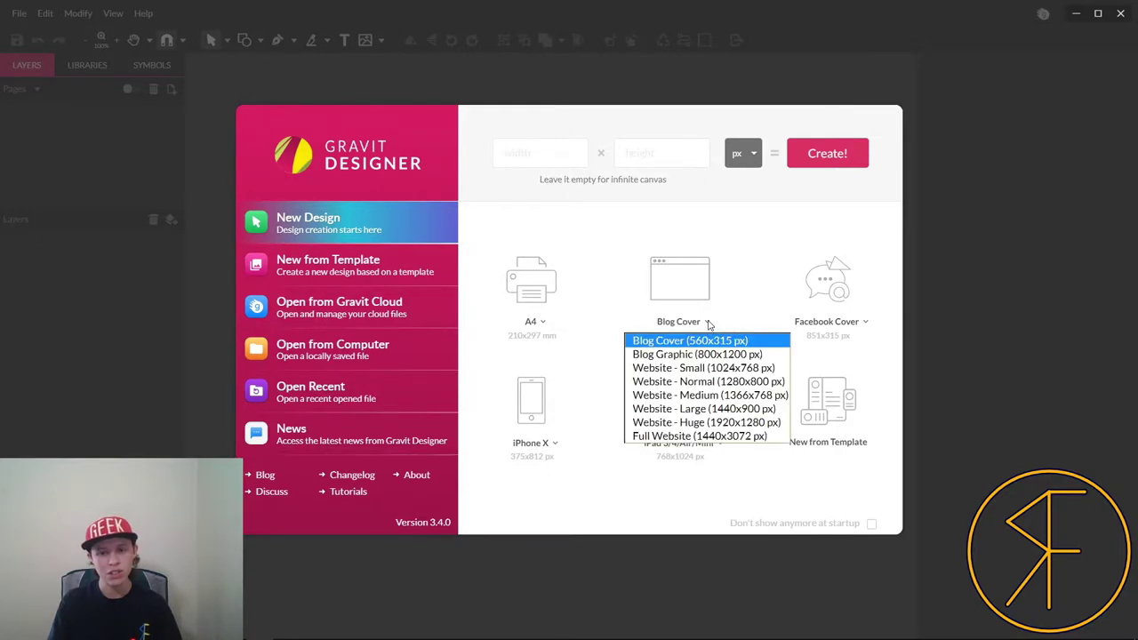
pyautogui.click(747, 258)
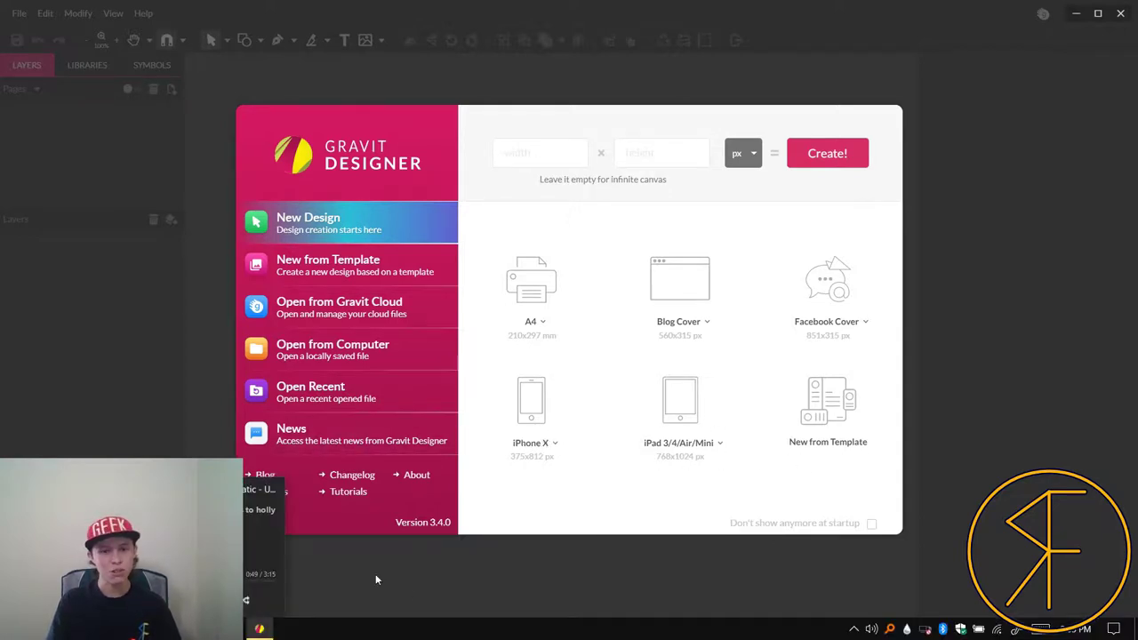
pyautogui.click(560, 161)
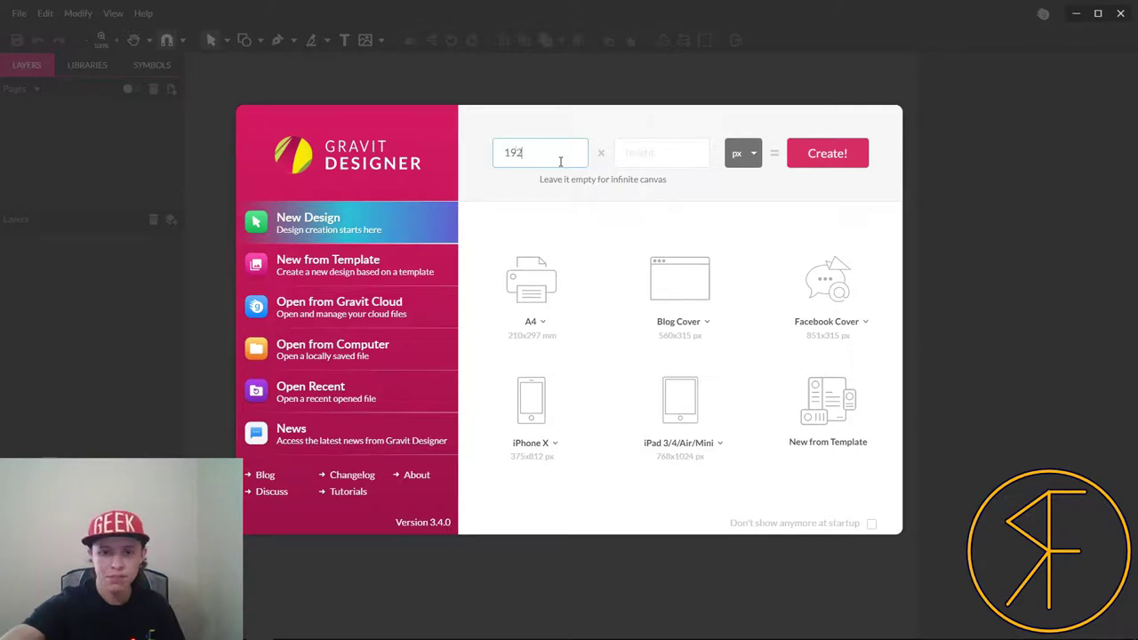
pyautogui.click(663, 150)
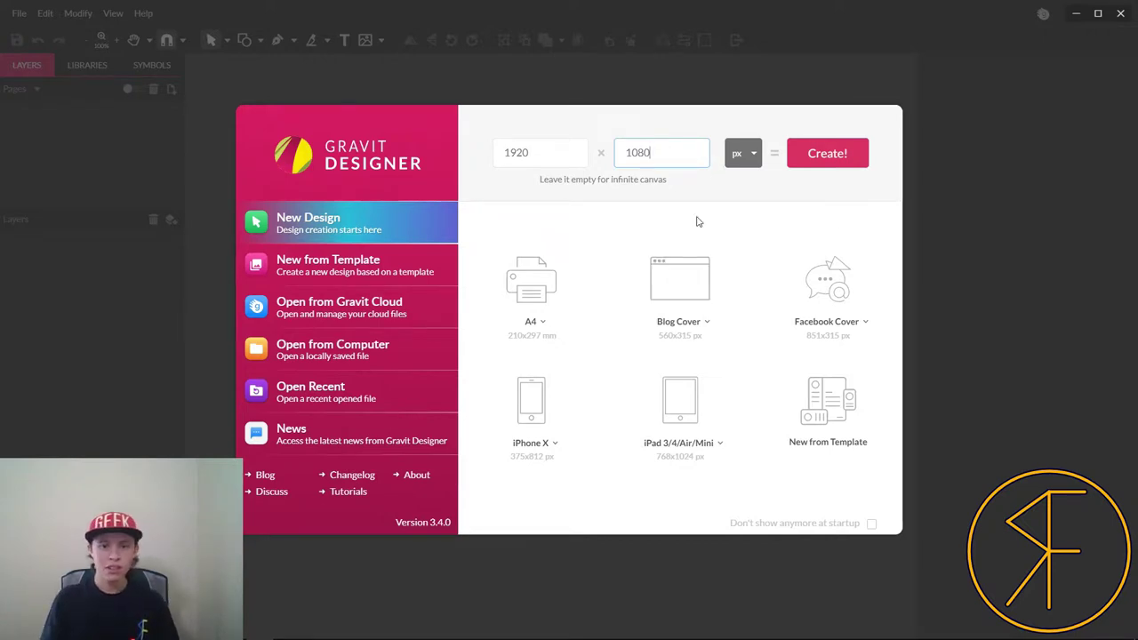
pyautogui.click(829, 153)
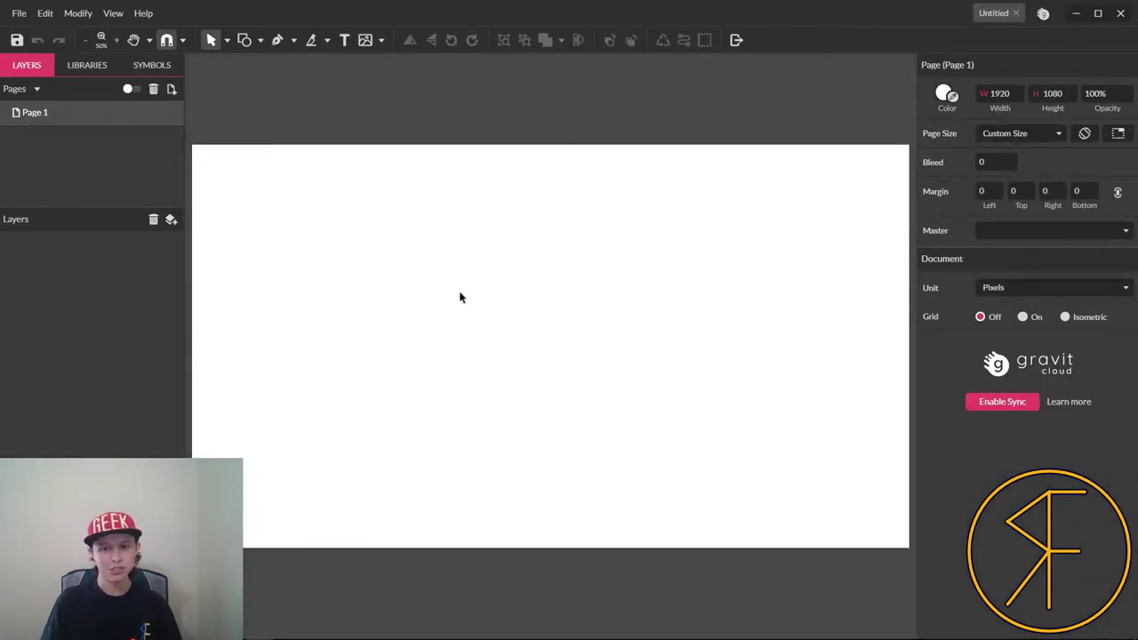
# - Scroll the Start menu app list toward Graphics Design, then dismiss it
pyautogui.press('super')
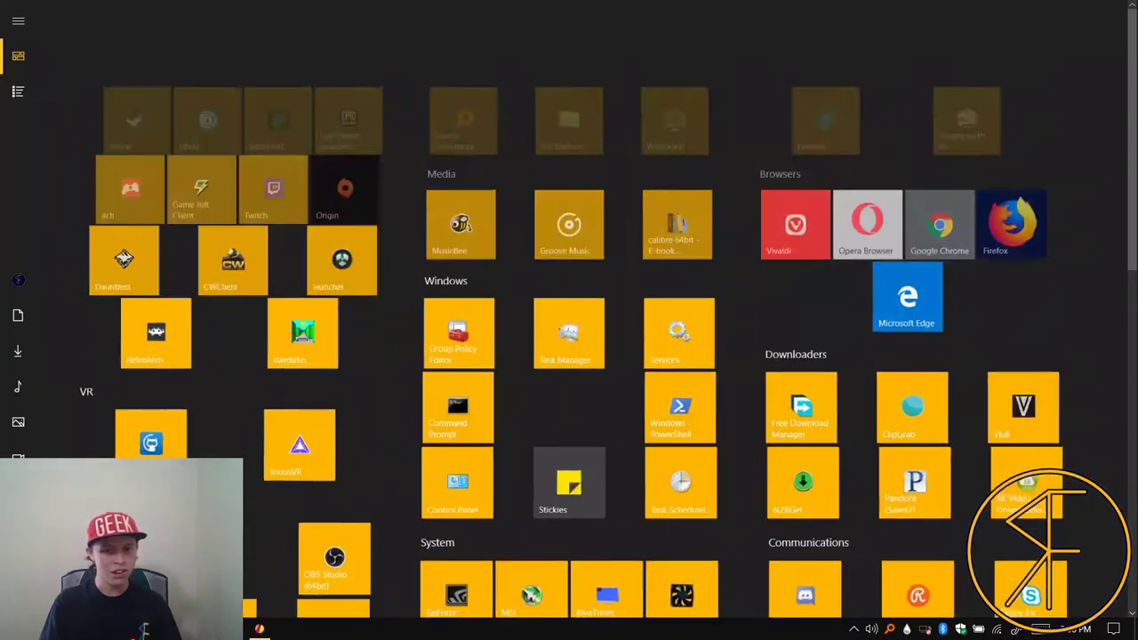
pyautogui.scroll(-5, 225, 380)
pyautogui.scroll(-4, 225, 381)
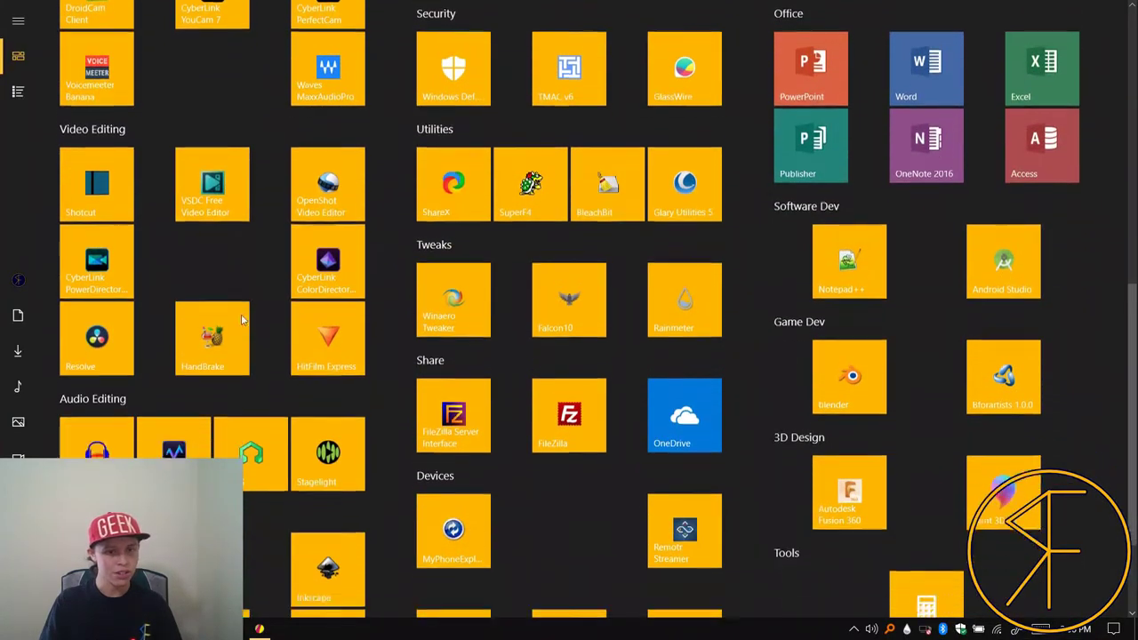
pyautogui.scroll(-1, 249, 346)
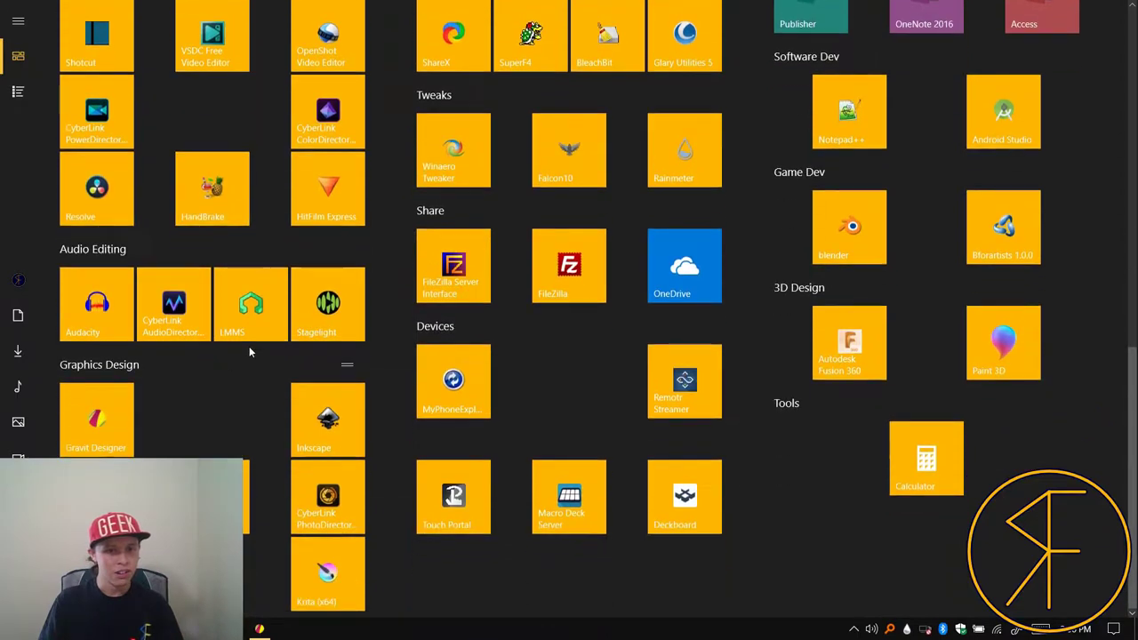
pyautogui.press('Escape')
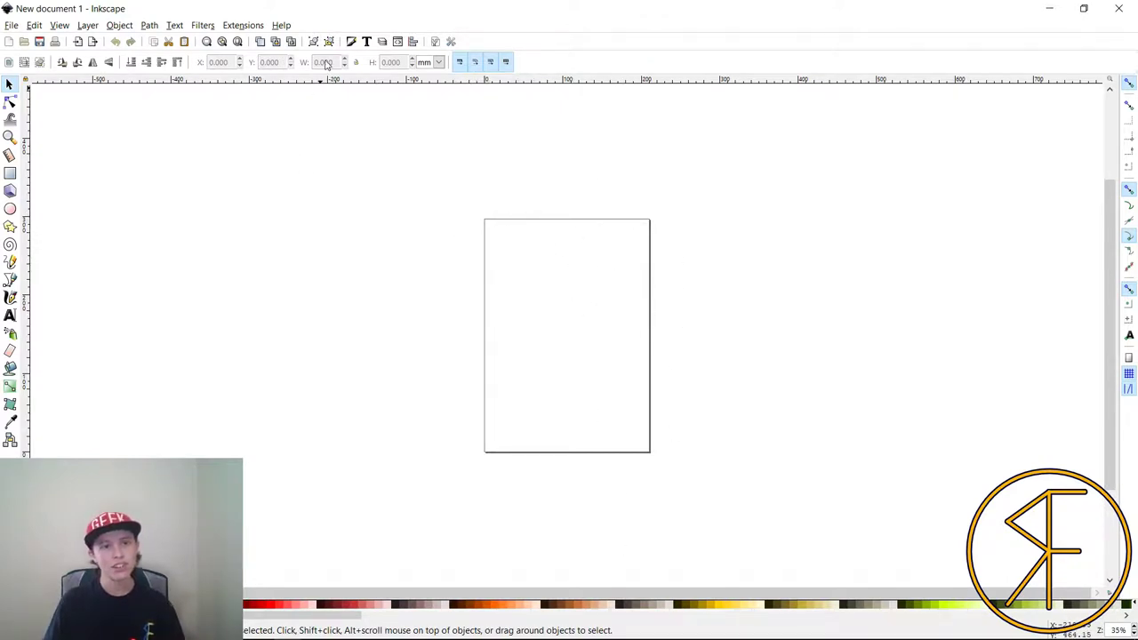
# - Open Inkscape's Document Properties and scroll through the page size settings
pyautogui.click(10, 25)
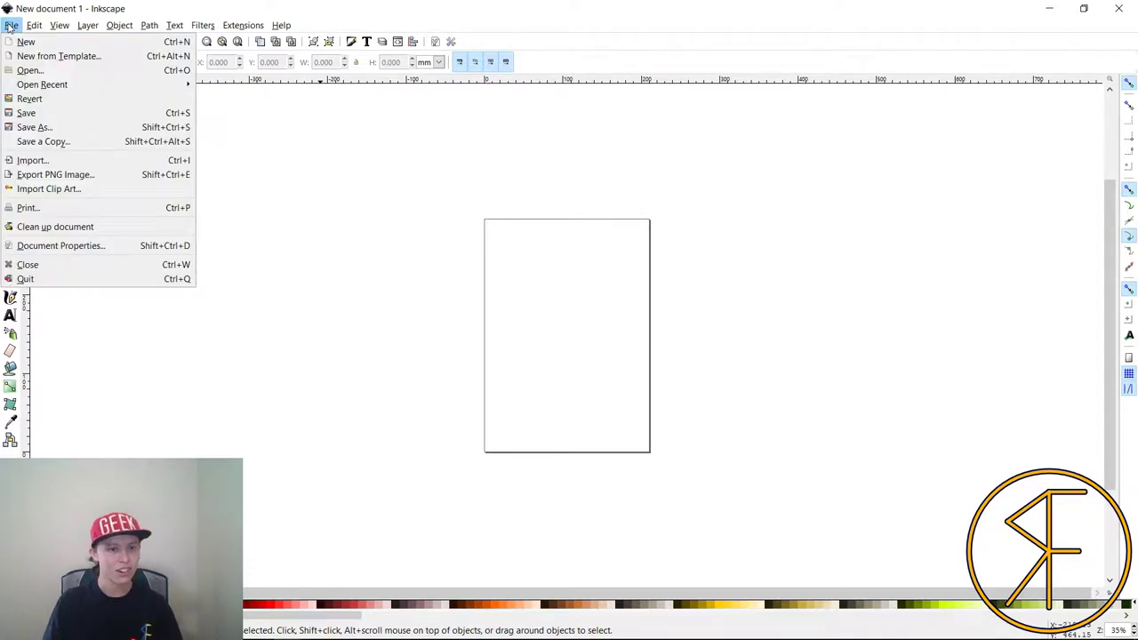
pyautogui.click(89, 246)
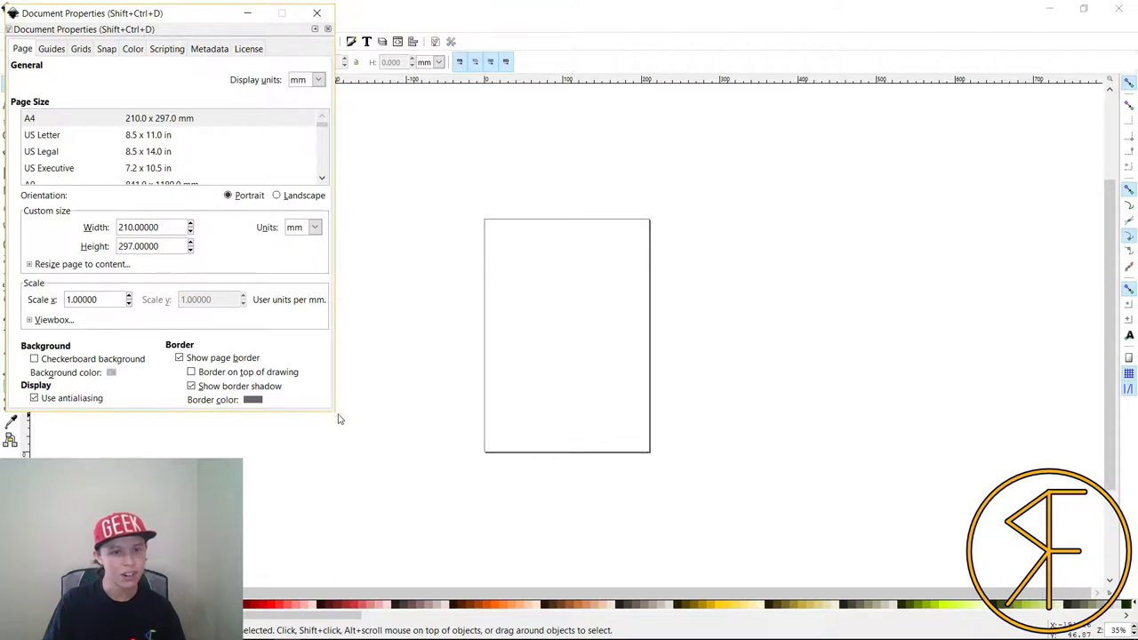
pyautogui.scroll(-3, 241, 139)
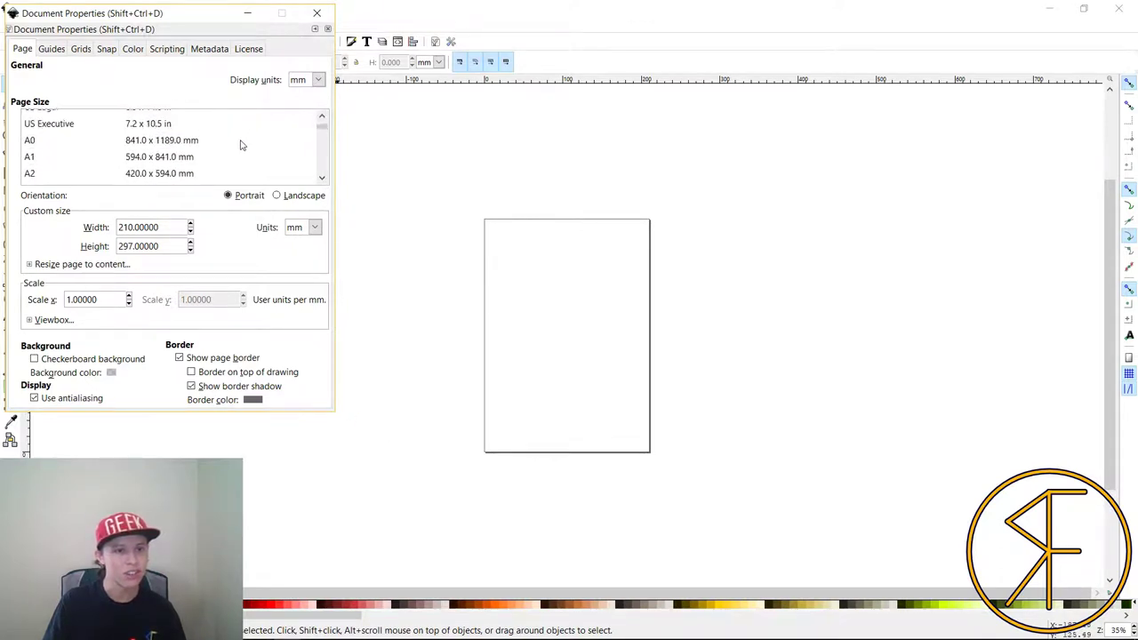
pyautogui.scroll(3, 130, 155)
pyautogui.scroll(-6, 50, 132)
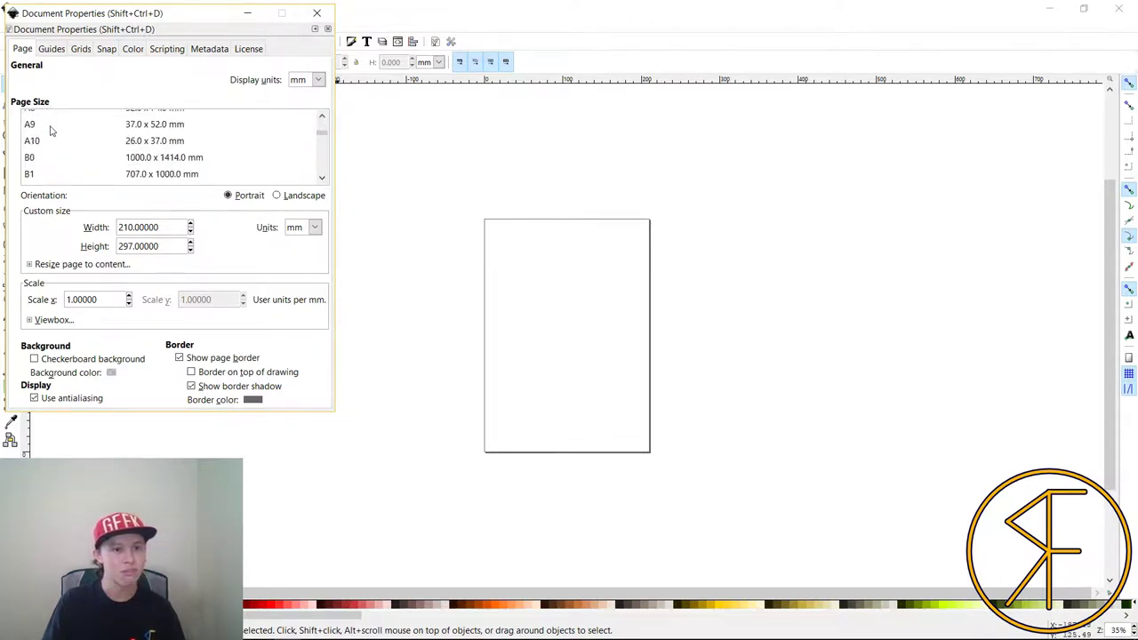
pyautogui.scroll(-2, 51, 133)
pyautogui.moveTo(326, 148); pyautogui.dragTo(331, 111)
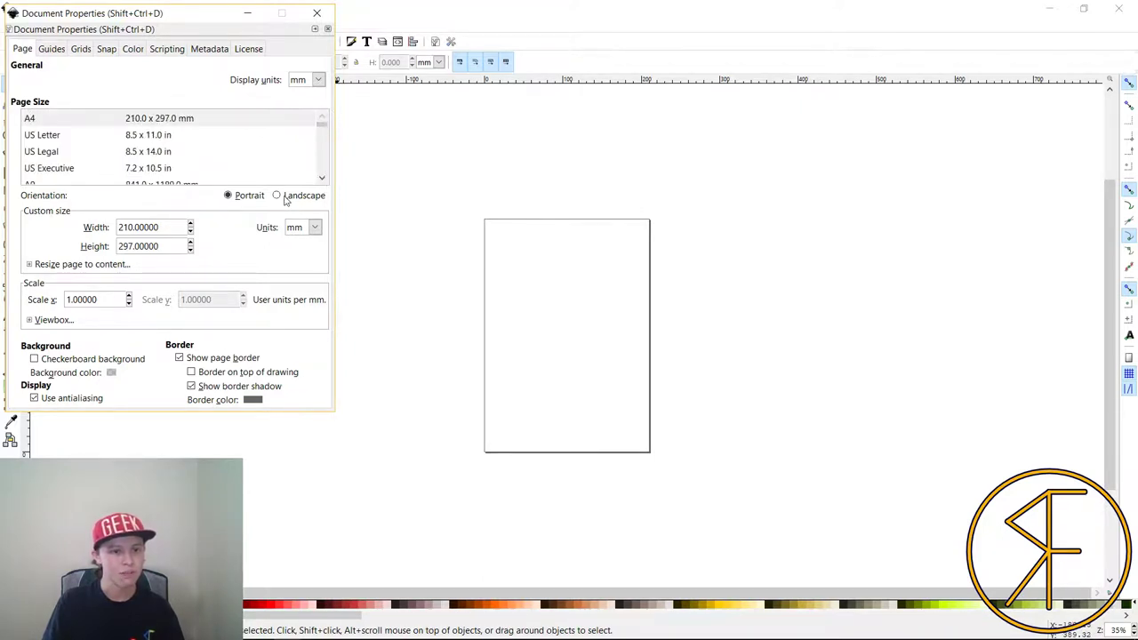
# - Review the Units list, Guides, Viewbox and Resize page to content sections unchanged, then close the dialog
pyautogui.click(315, 227)
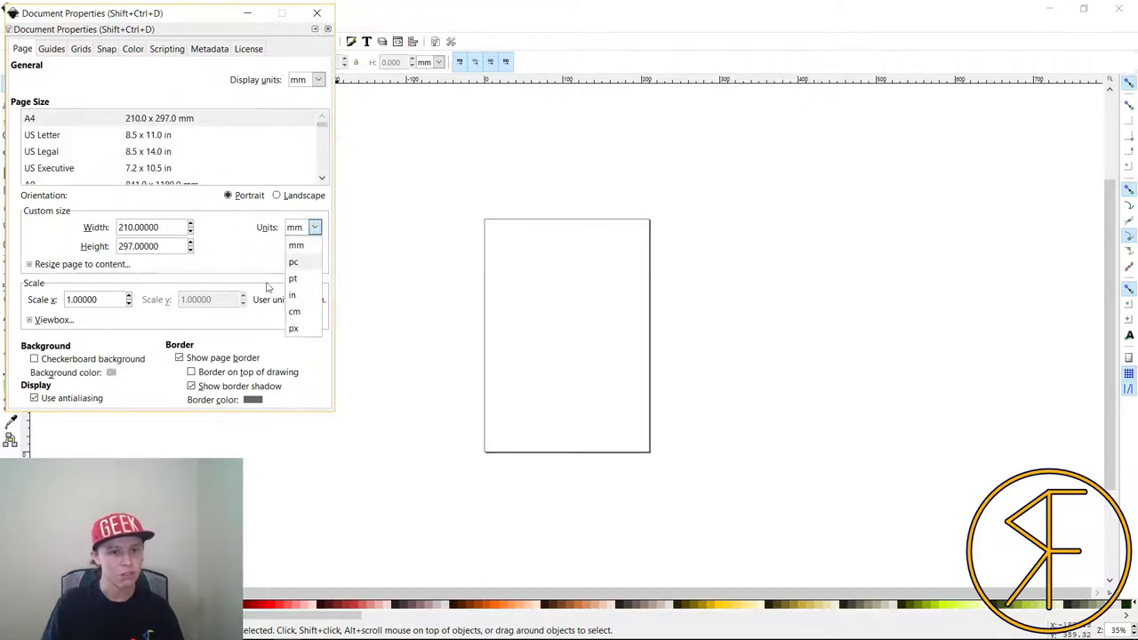
pyautogui.click(248, 250)
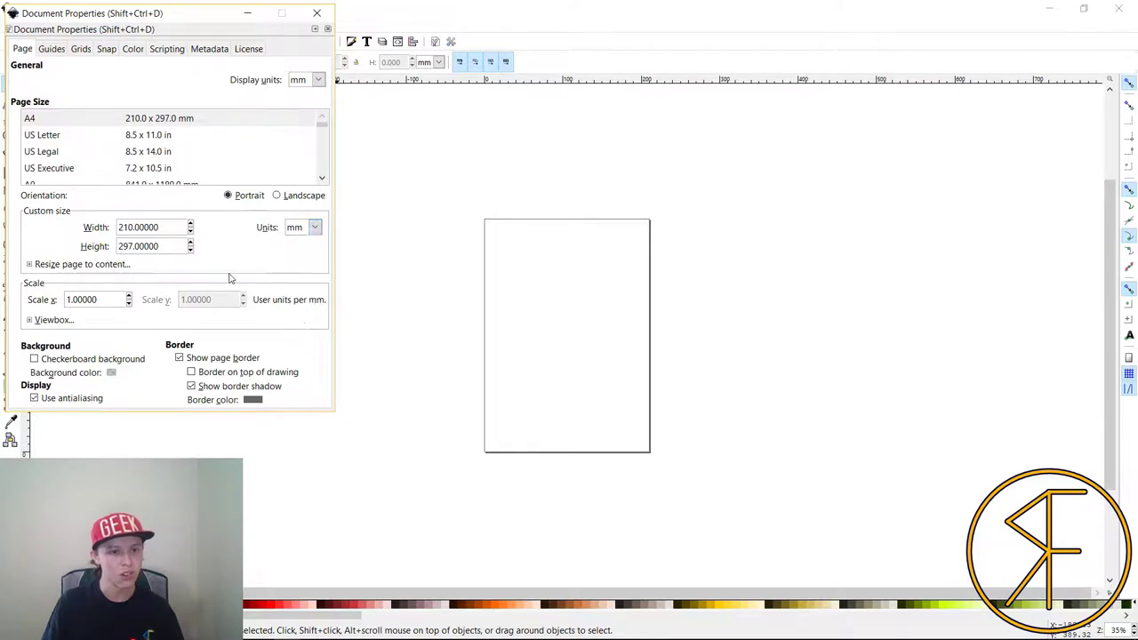
pyautogui.click(53, 49)
pyautogui.click(23, 50)
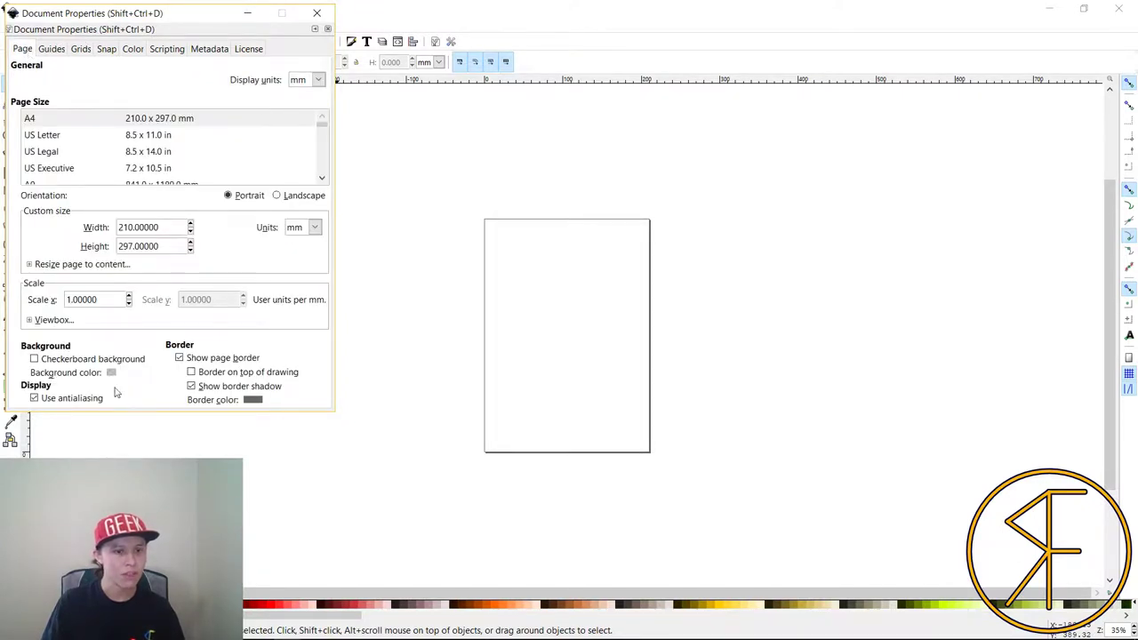
pyautogui.click(29, 319)
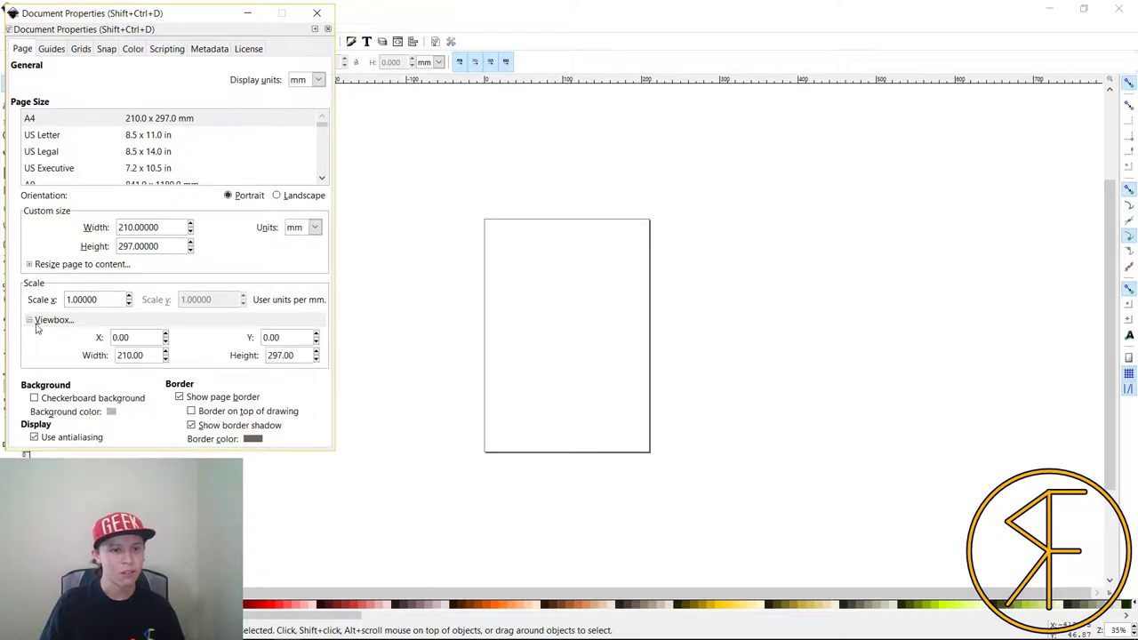
pyautogui.click(29, 264)
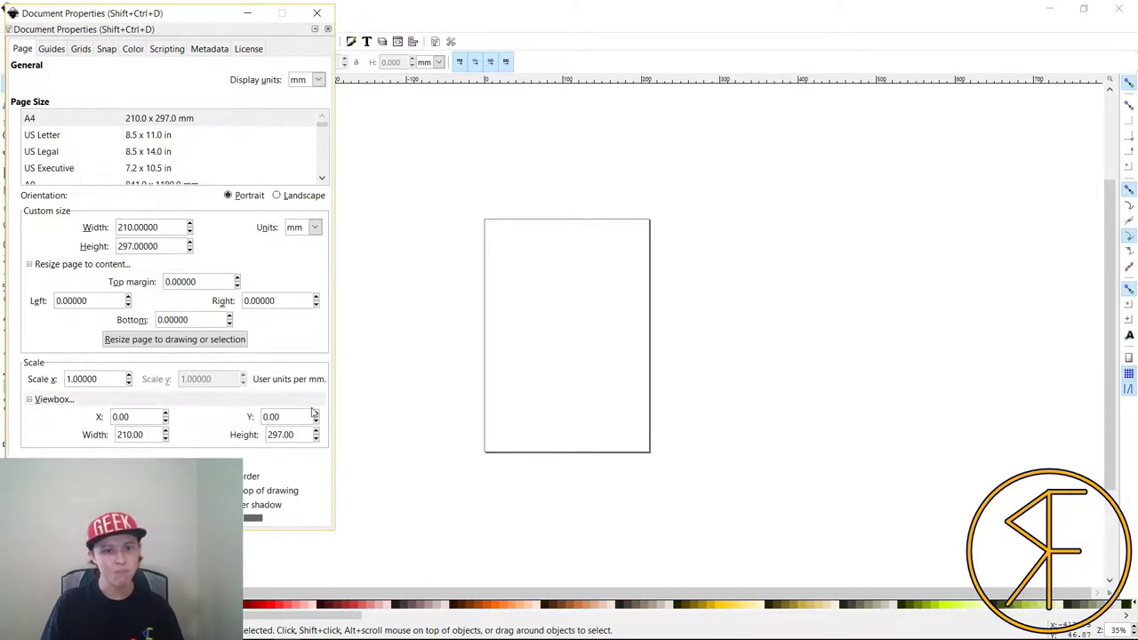
pyautogui.scroll(-1, 569, 338)
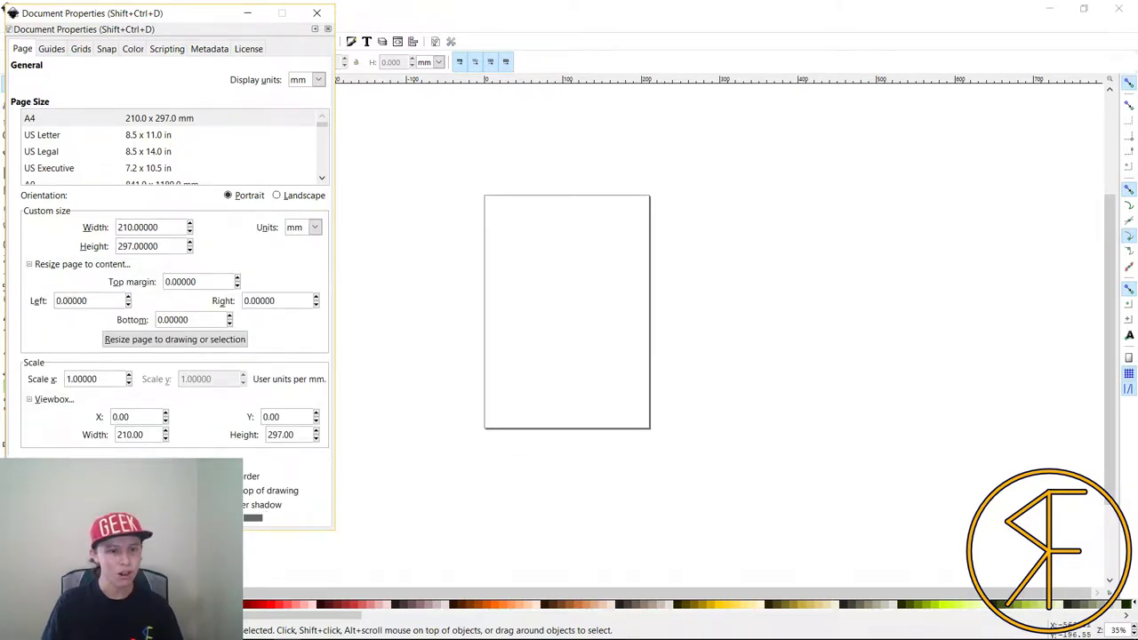
pyautogui.click(316, 13)
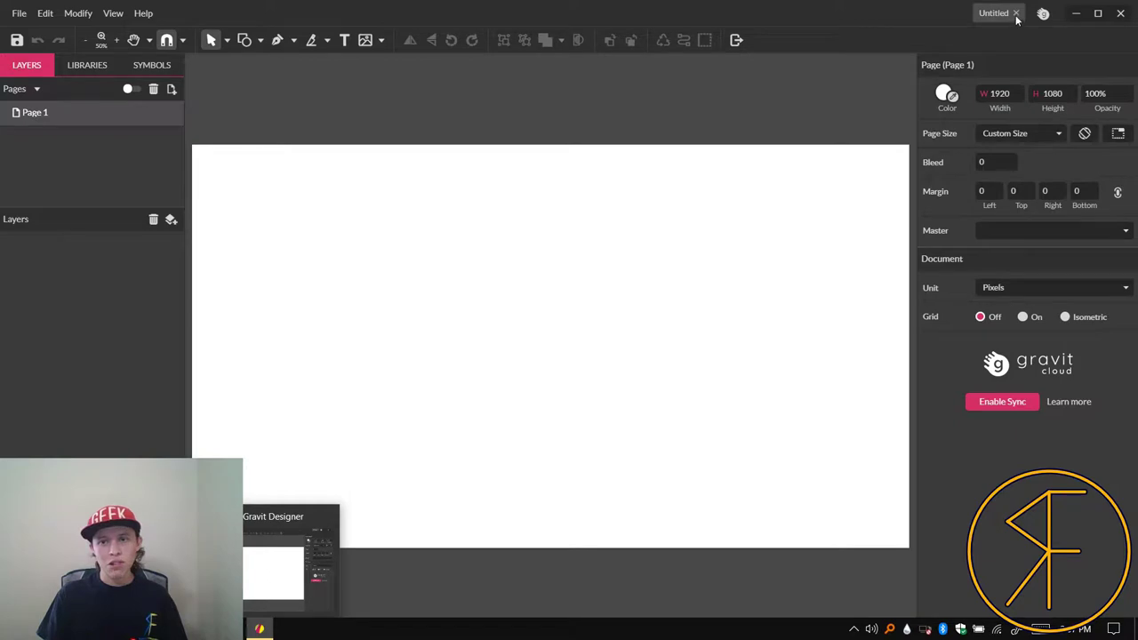
# - Open the recent design 'The Best Adobe Illustrator Inkscape Alternative', then close it
pyautogui.click(19, 13)
pyautogui.moveTo(117, 238)
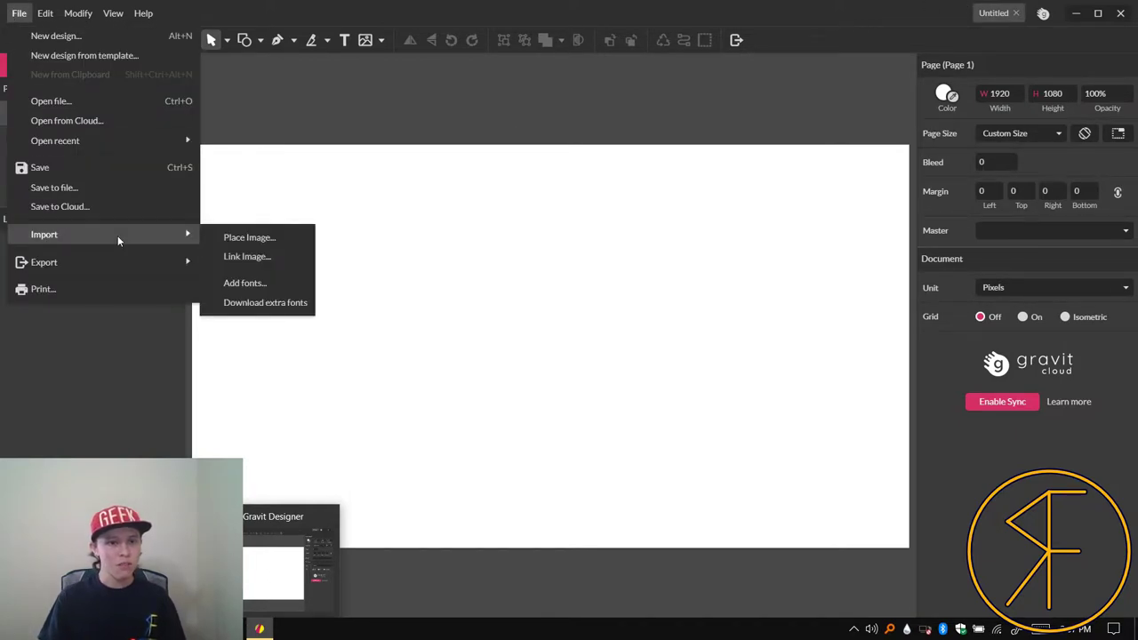
pyautogui.moveTo(138, 142)
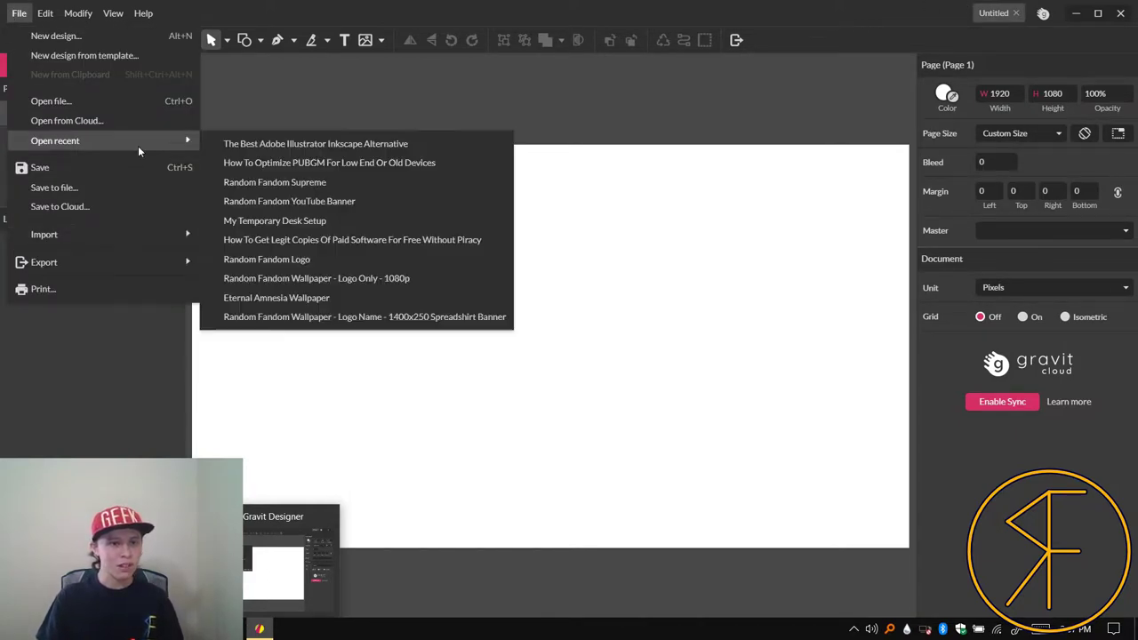
pyautogui.click(380, 144)
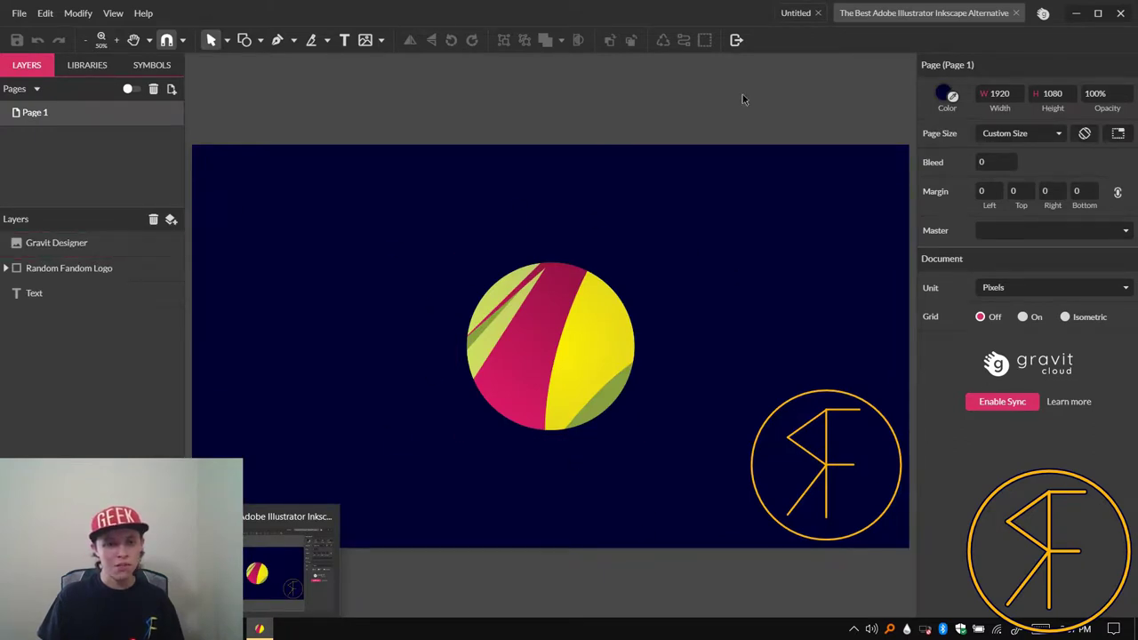
pyautogui.click(1016, 14)
# - Reopen the finished thumbnail design, inspect its Gravit logo circle and title text layers, and close it
pyautogui.click(19, 11)
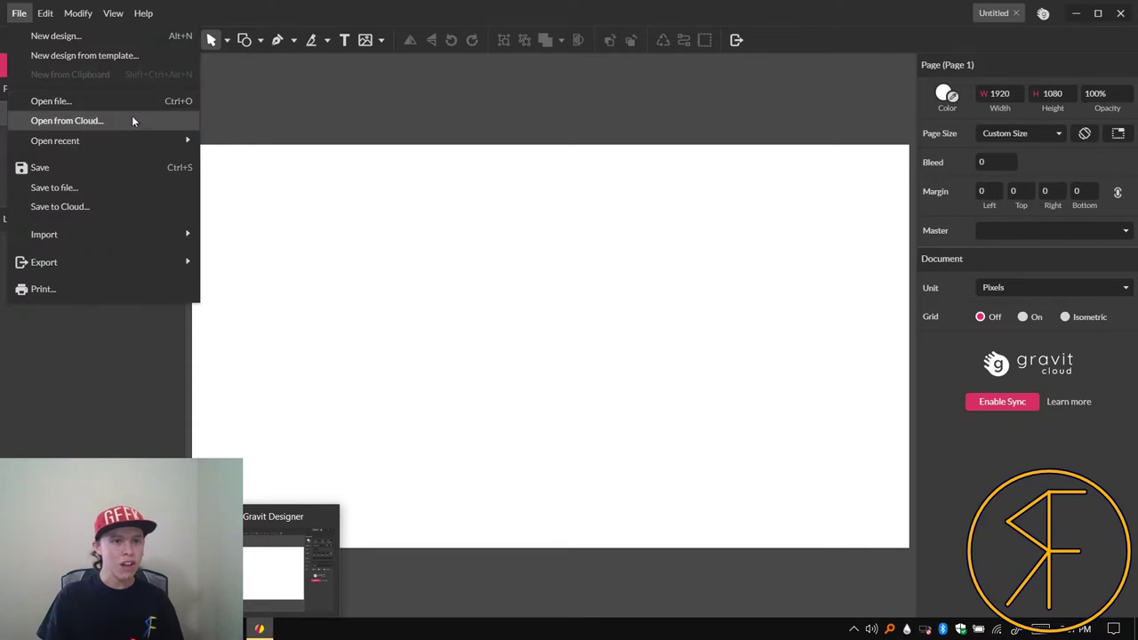
pyautogui.moveTo(159, 141)
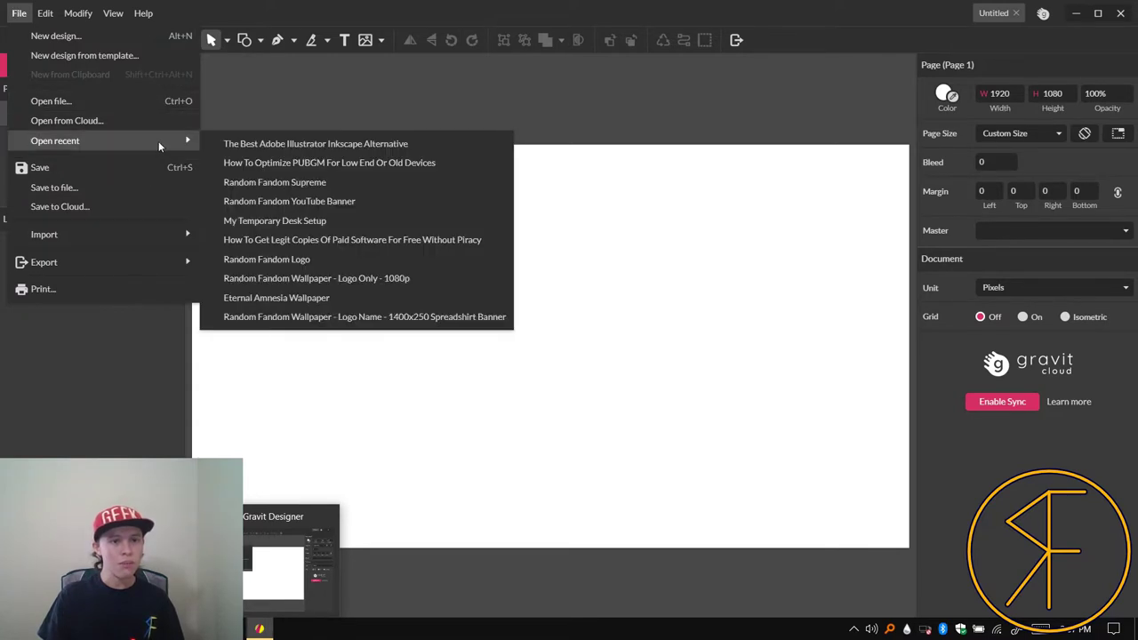
pyautogui.click(258, 144)
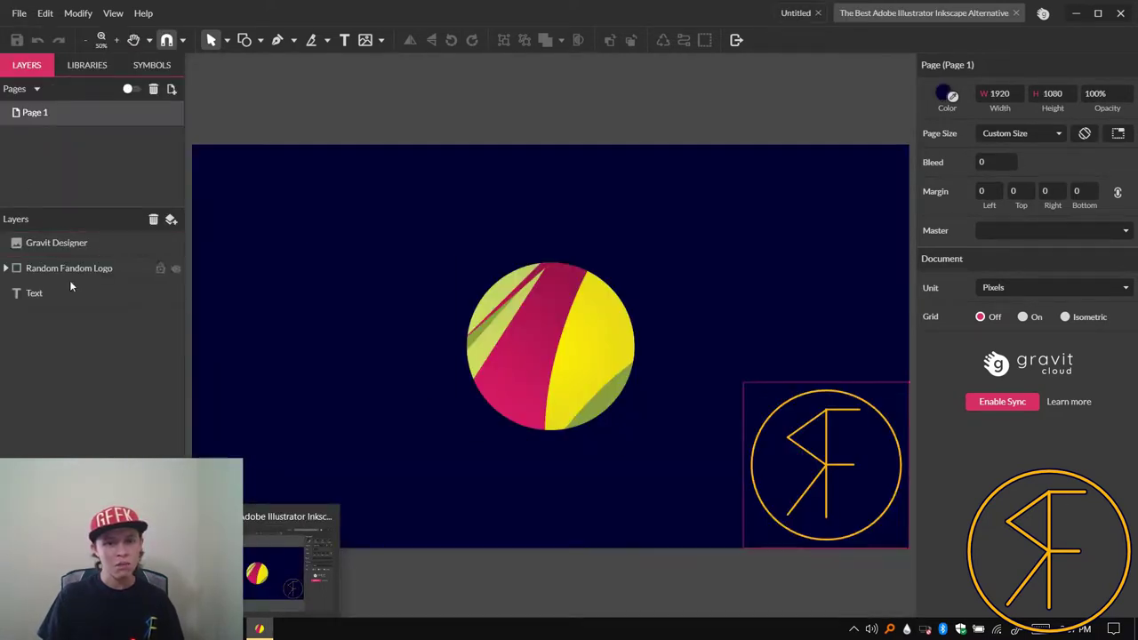
pyautogui.click(66, 239)
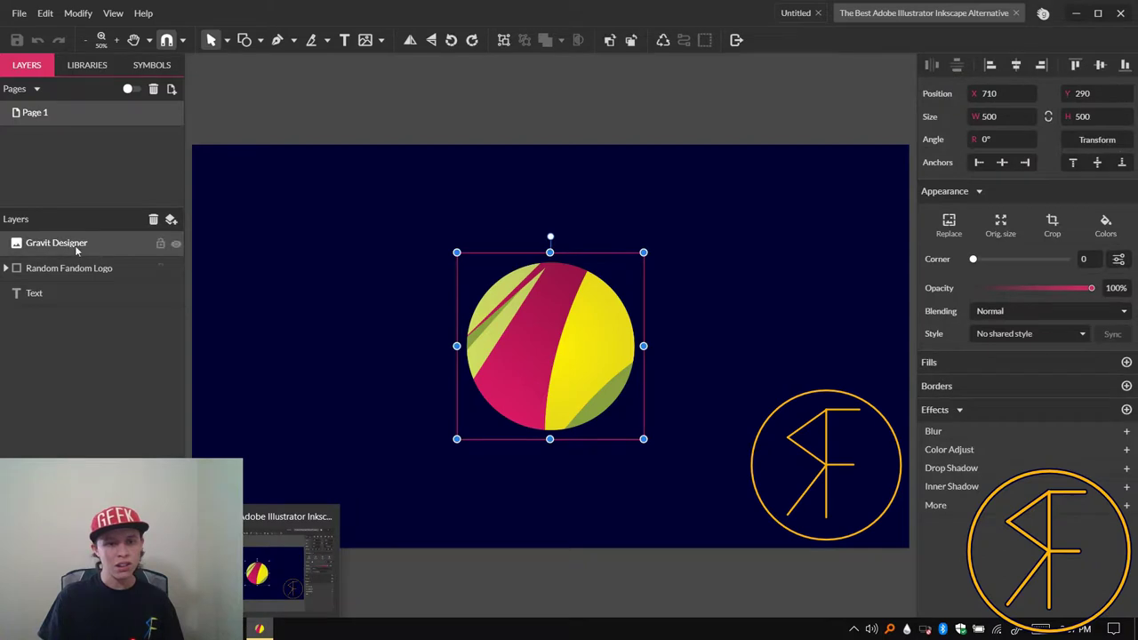
pyautogui.click(80, 294)
pyautogui.click(123, 395)
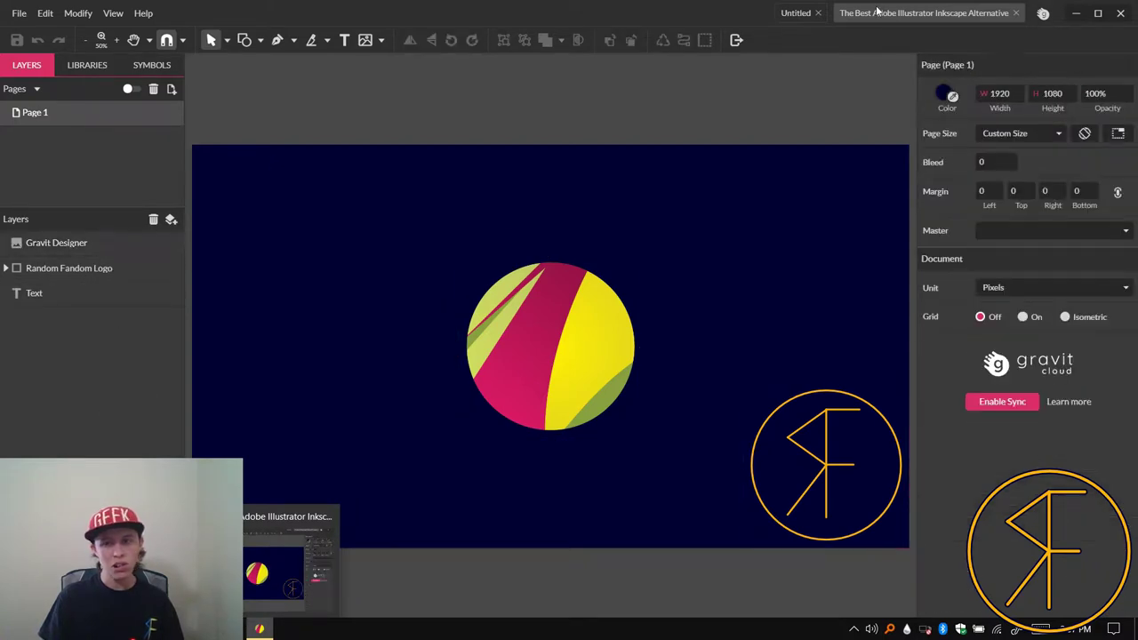
pyautogui.click(1016, 14)
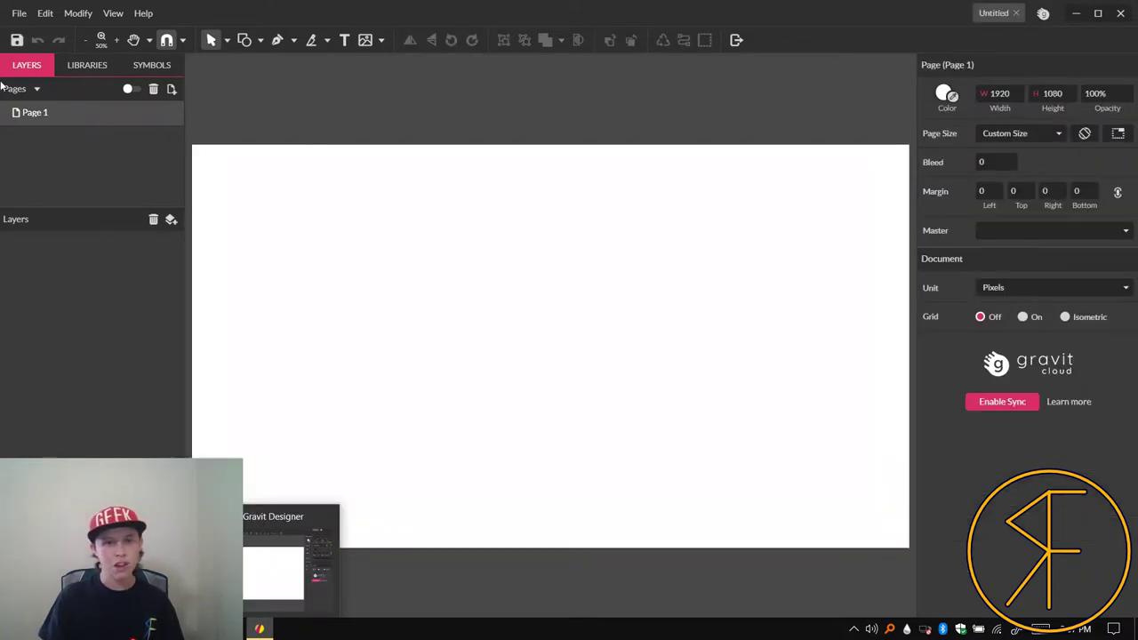
# - Reopen the thumbnail design, check the title's font, and return to the Untitled document
pyautogui.click(19, 13)
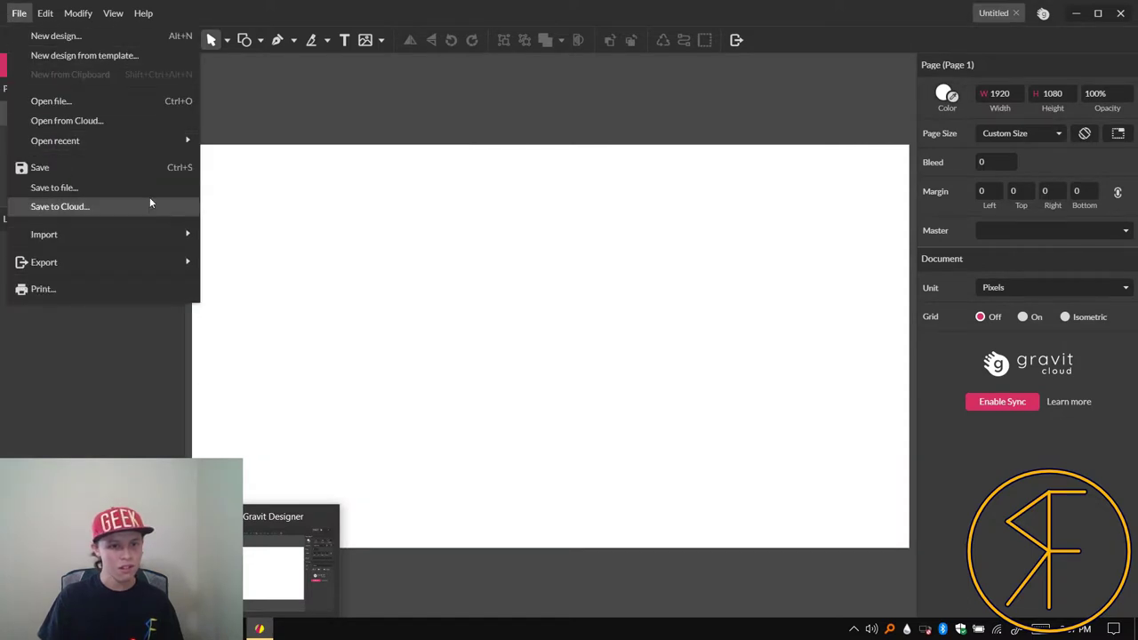
pyautogui.moveTo(120, 147)
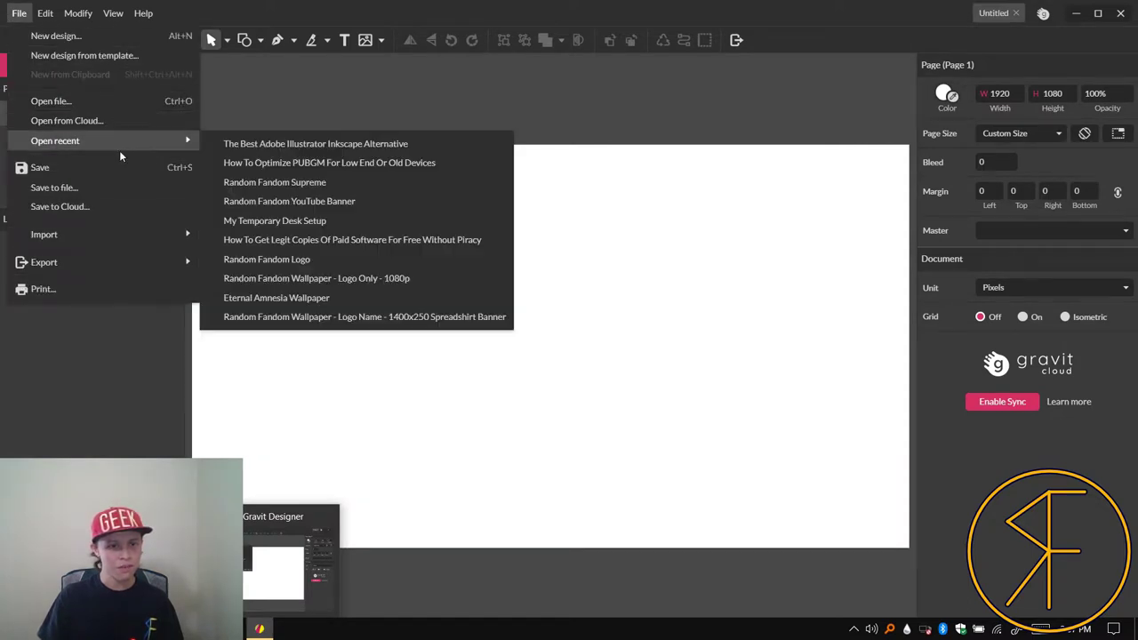
pyautogui.click(298, 144)
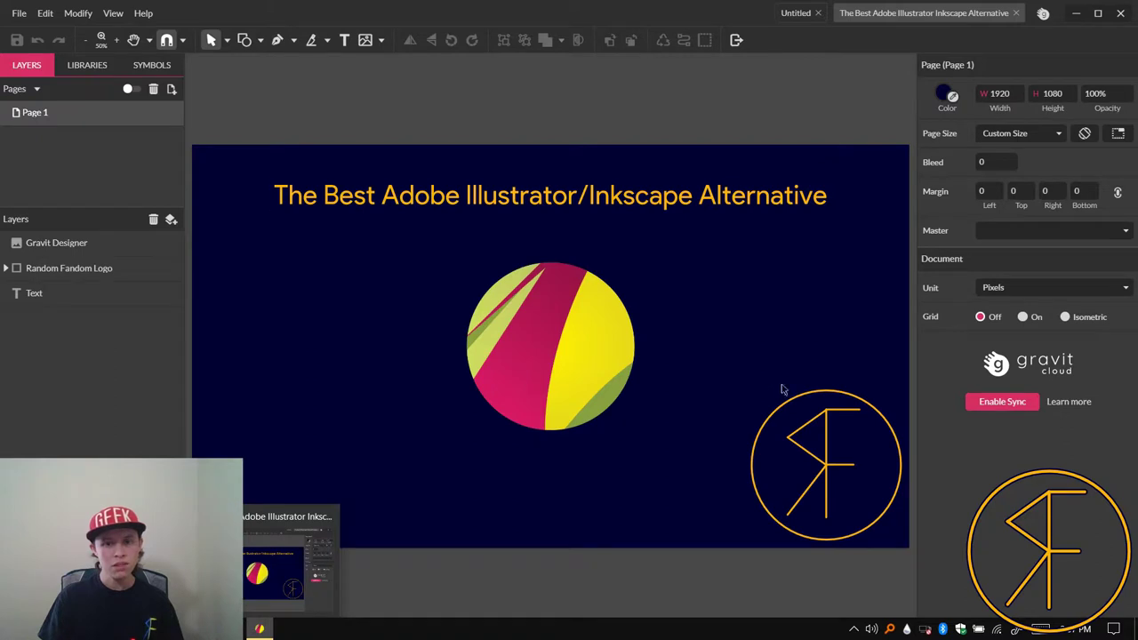
pyautogui.click(787, 194)
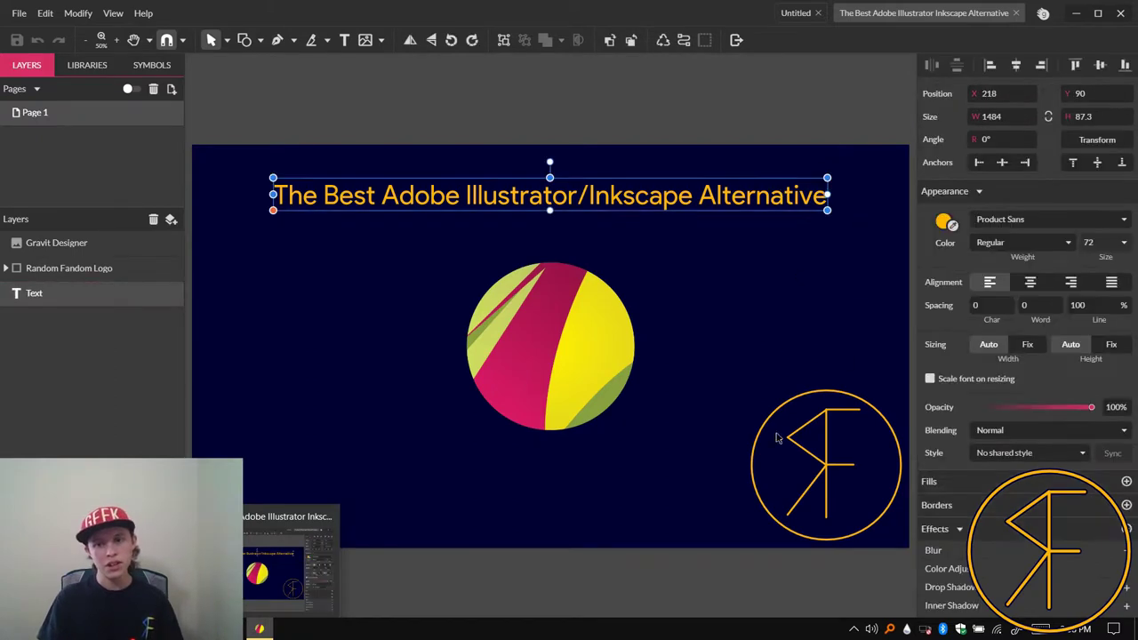
pyautogui.click(684, 469)
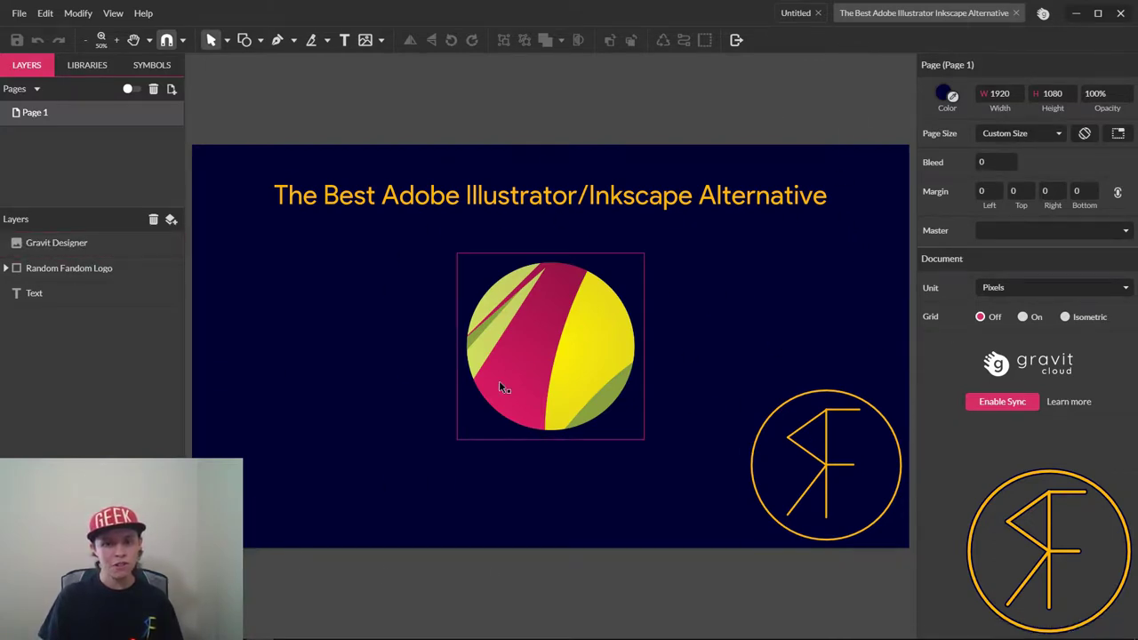
pyautogui.click(795, 14)
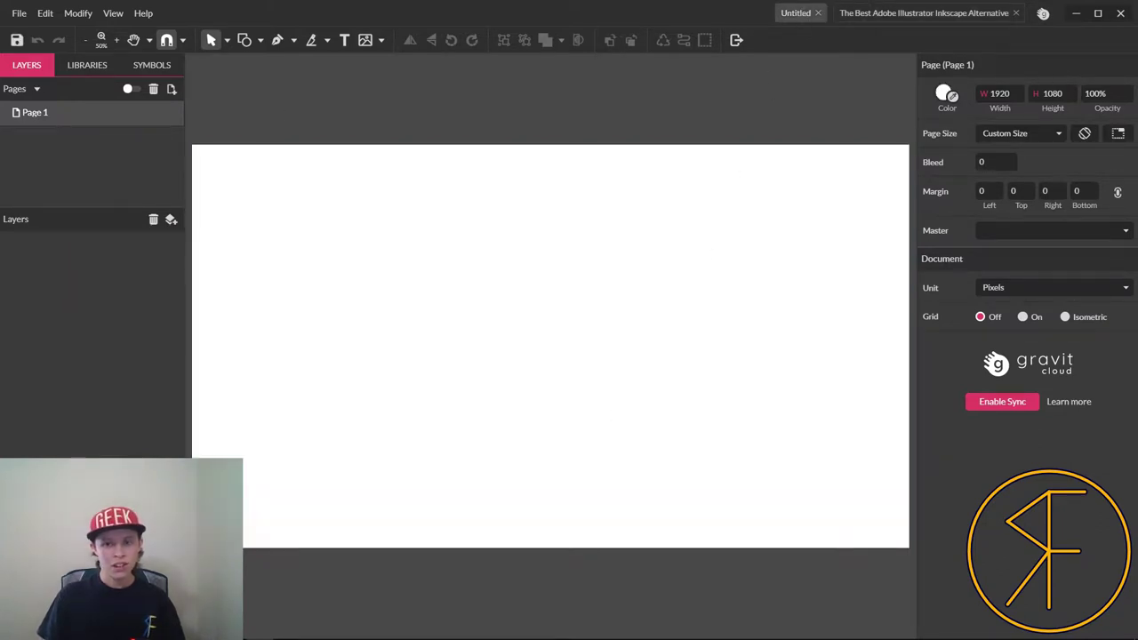
# - Give the page a navy background of R 0, G 0, B 50
pyautogui.click(945, 94)
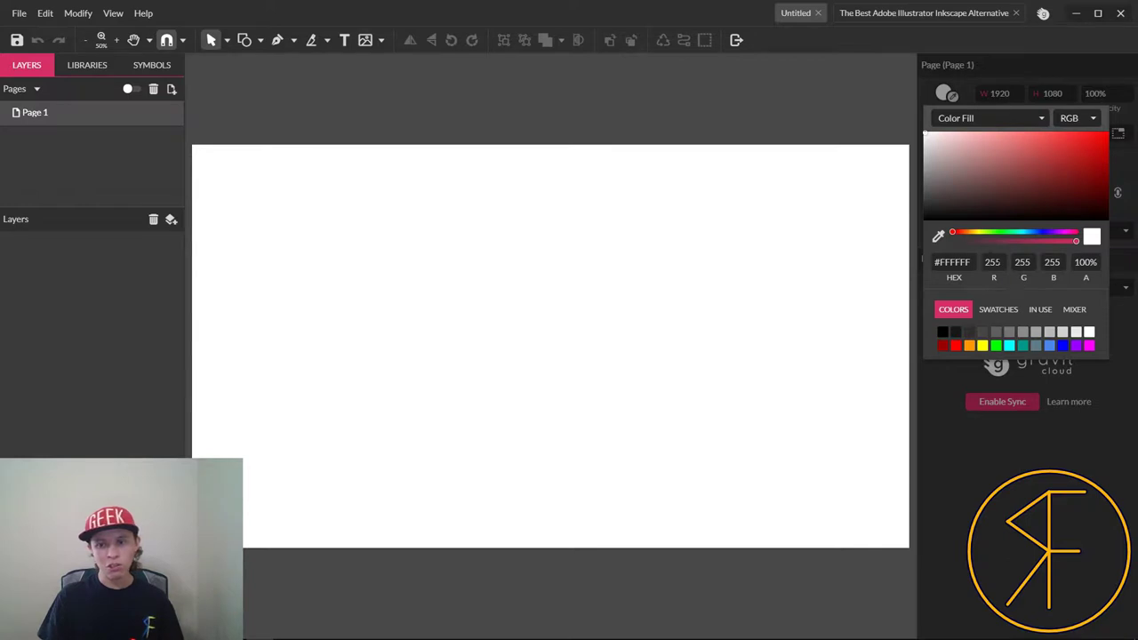
pyautogui.click(992, 261)
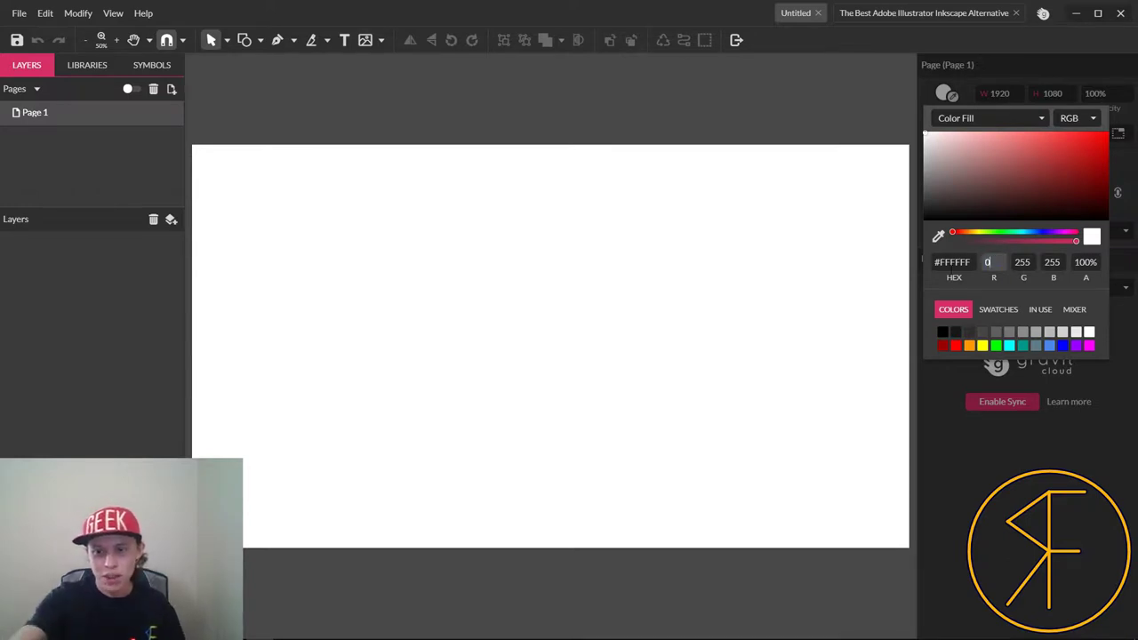
pyautogui.press('Tab')
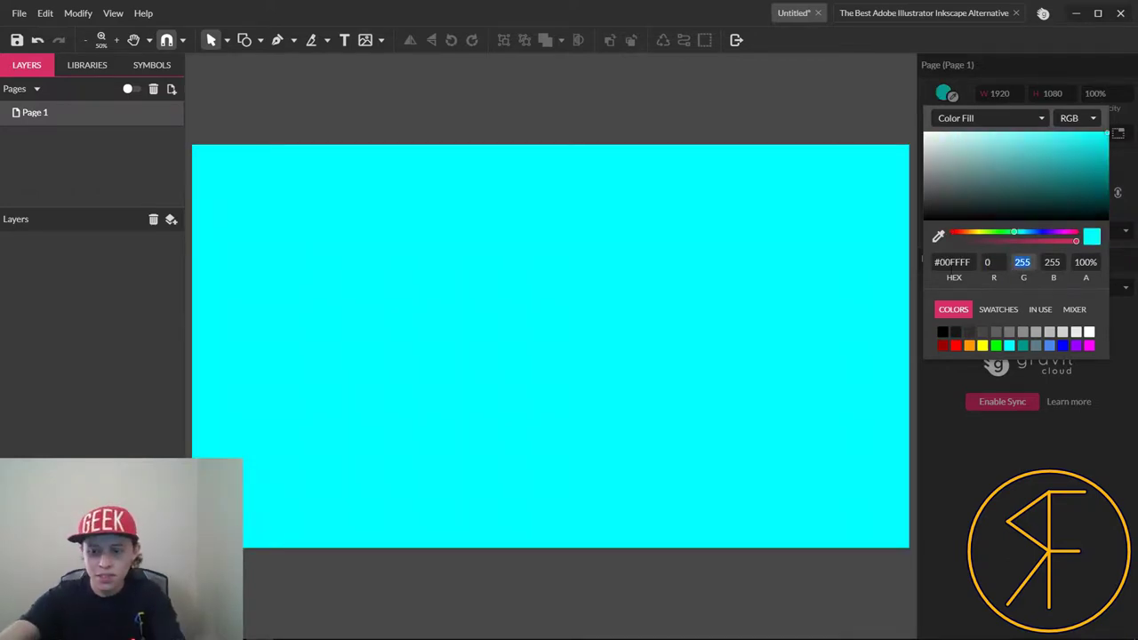
pyautogui.write('0')
pyautogui.press('Tab')
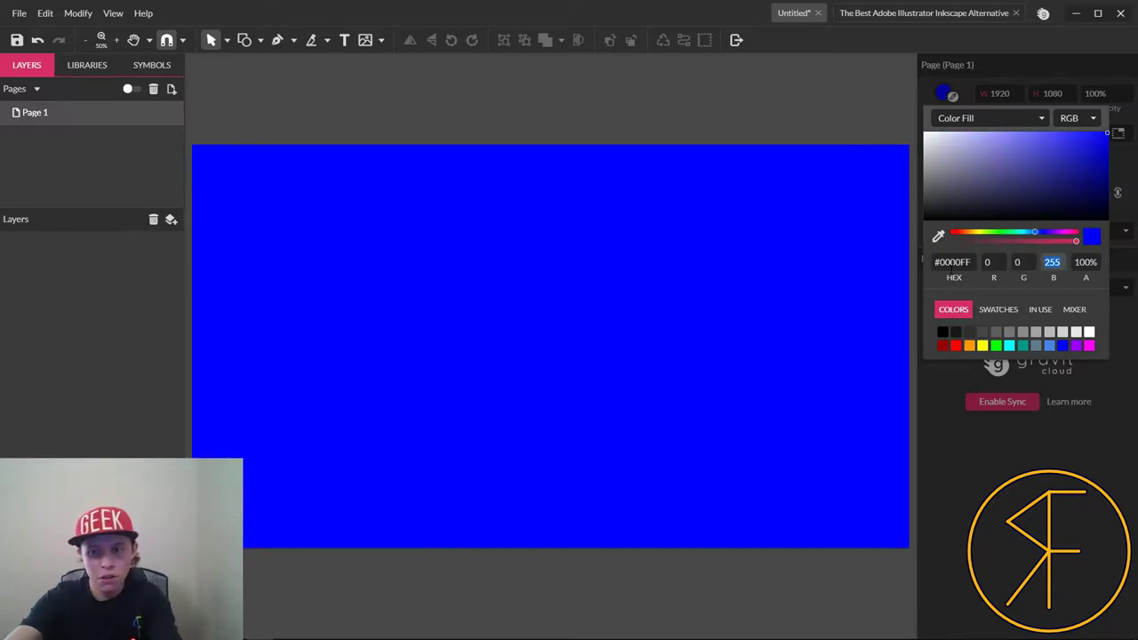
pyautogui.write('50')
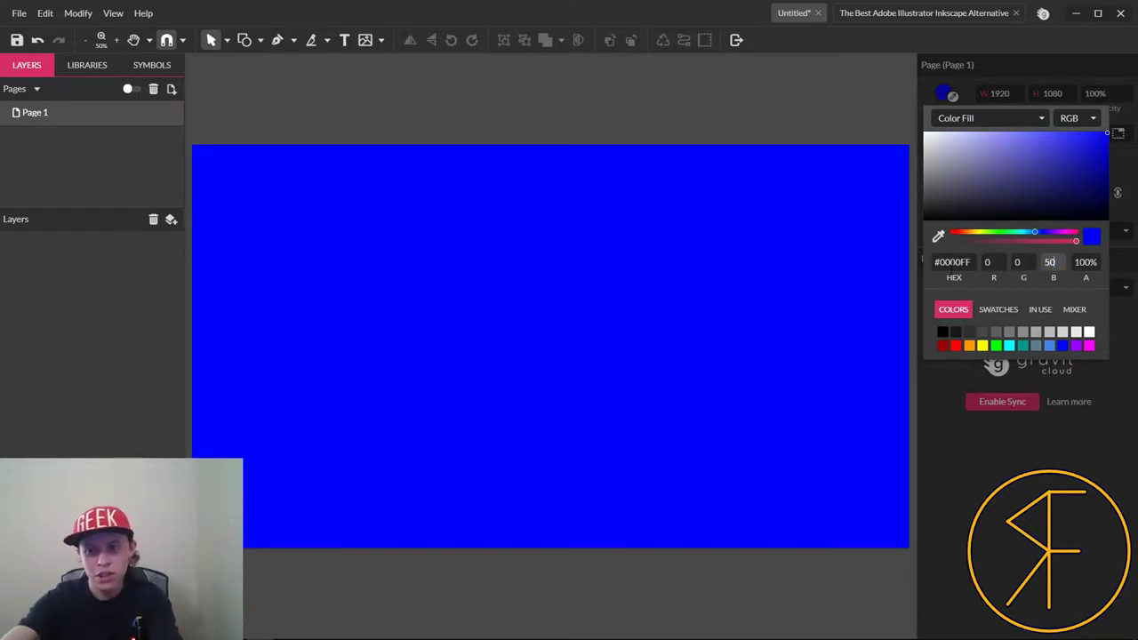
pyautogui.press('Return')
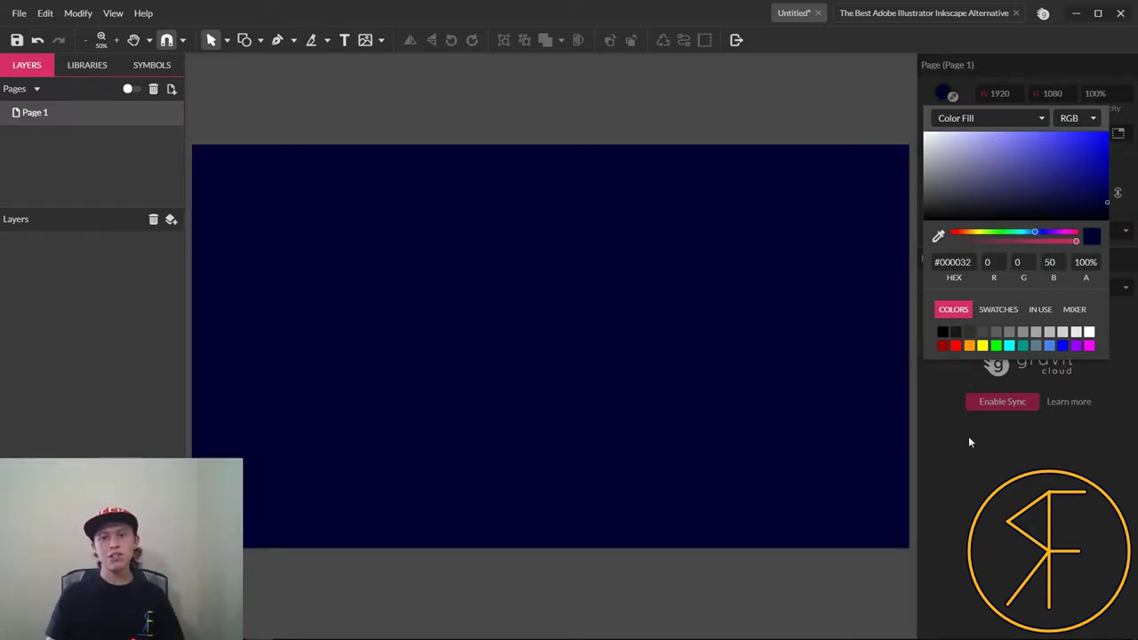
pyautogui.click(1073, 566)
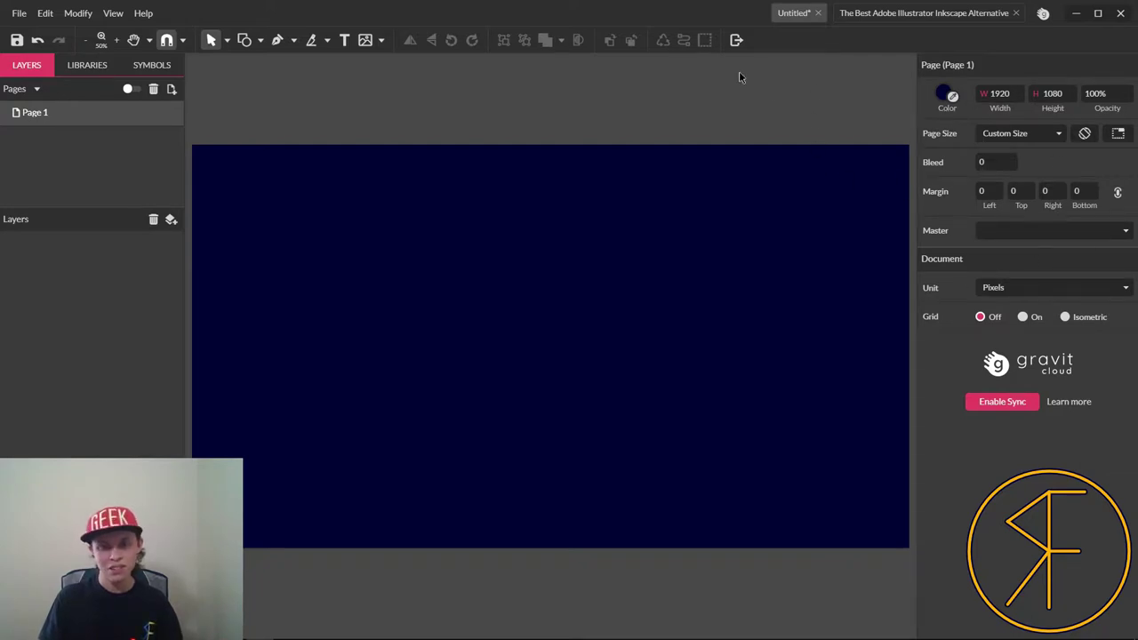
pyautogui.click(896, 18)
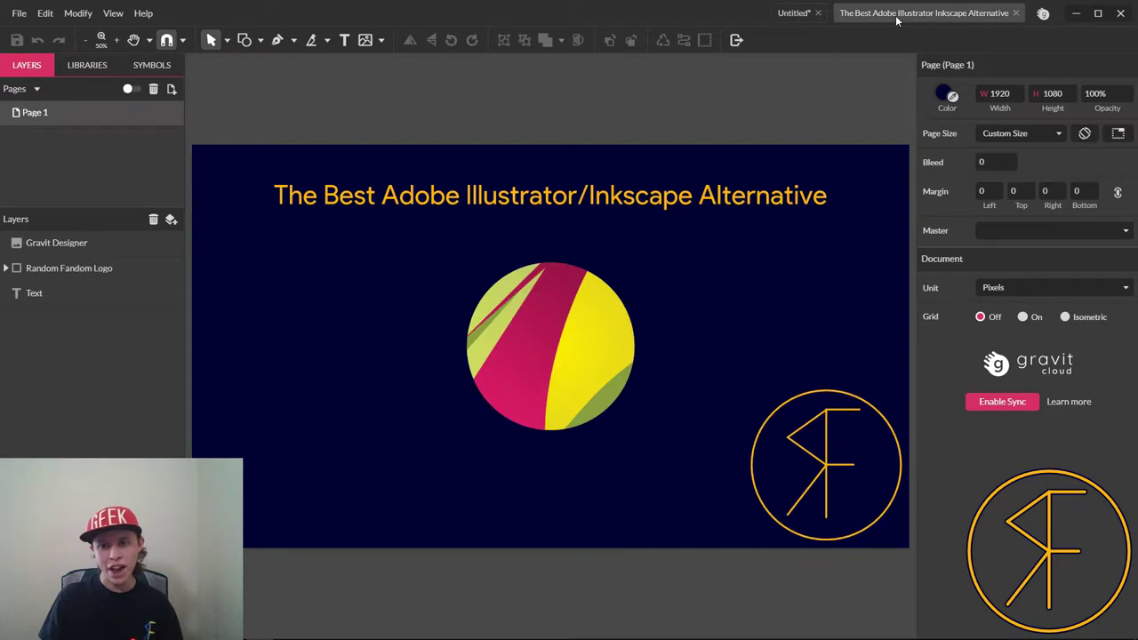
pyautogui.click(797, 13)
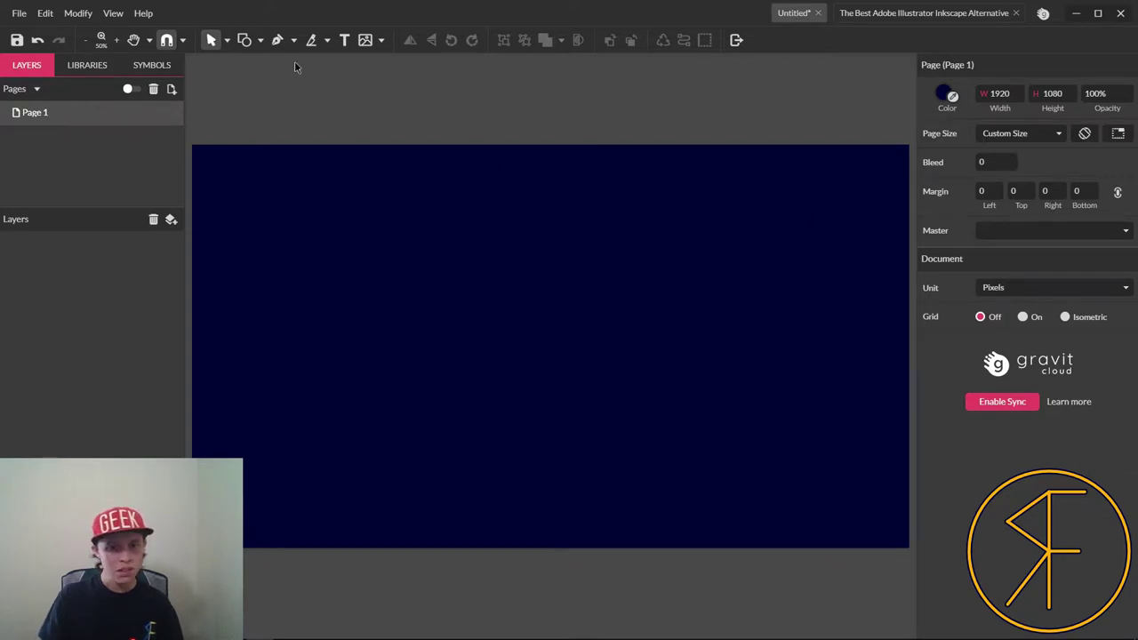
# - Place a text object near the page's top-left and choose Product Sans from System Fonts
pyautogui.click(344, 40)
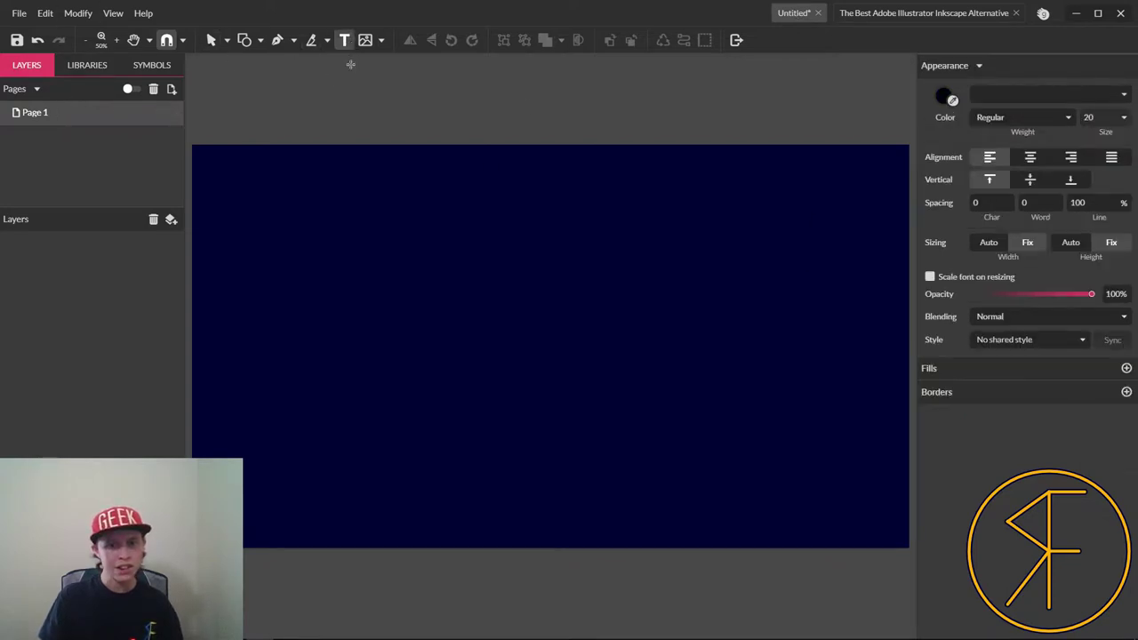
pyautogui.click(234, 200)
pyautogui.click(994, 220)
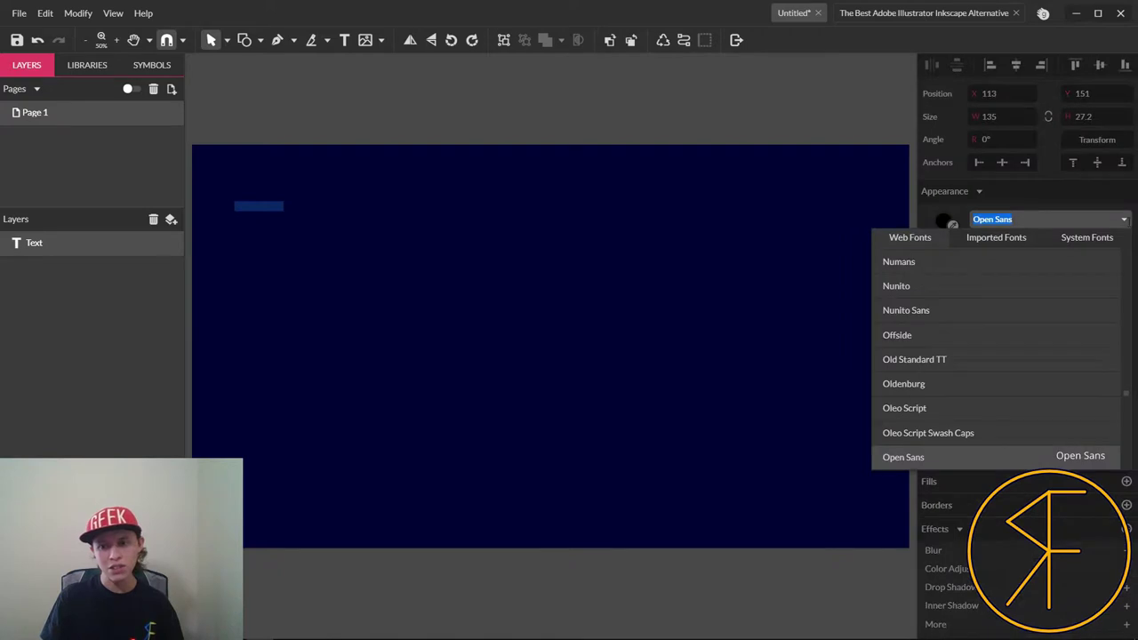
pyautogui.click(1098, 246)
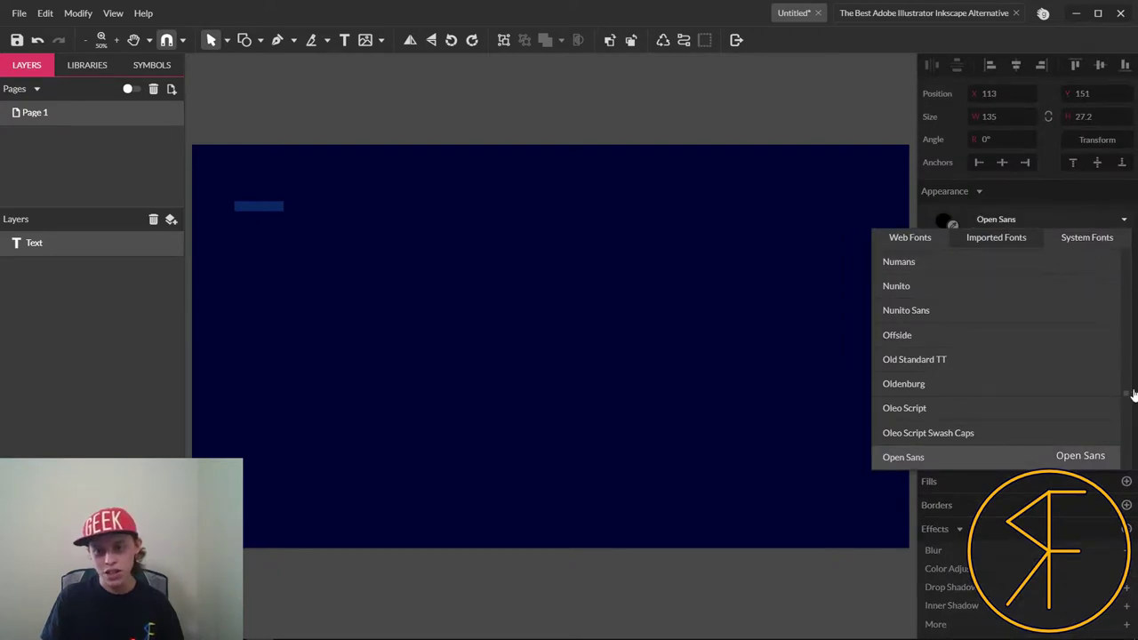
pyautogui.scroll(-3, 1124, 391)
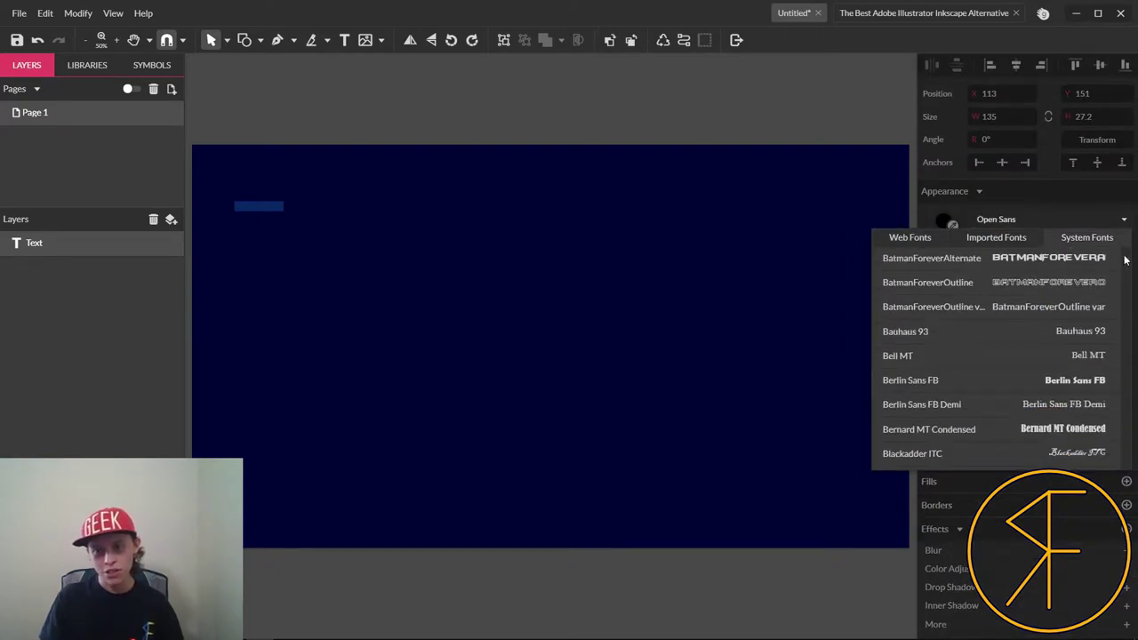
pyautogui.moveTo(1127, 269); pyautogui.dragTo(1126, 405)
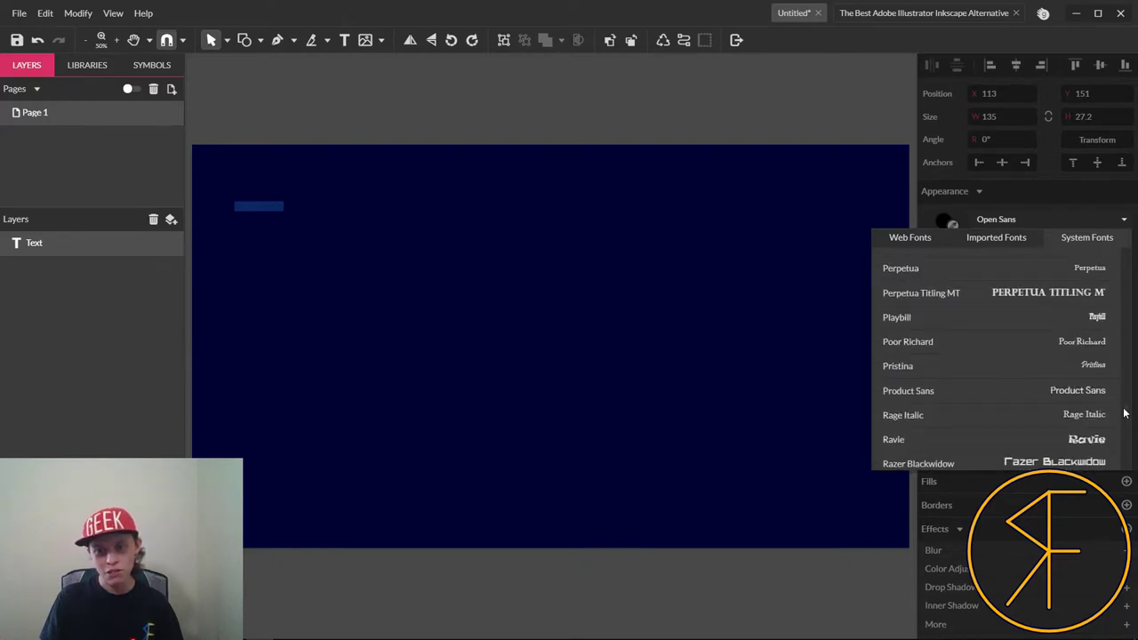
pyautogui.click(1018, 393)
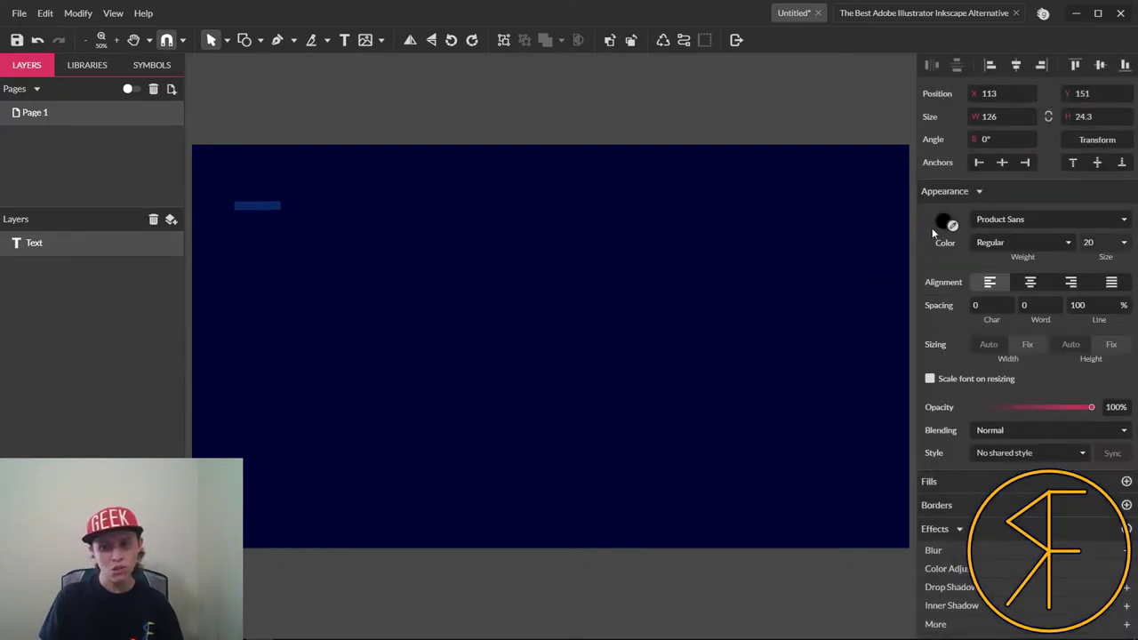
# - Make the text orange with R 255 and G 182
pyautogui.click(946, 223)
pyautogui.click(992, 391)
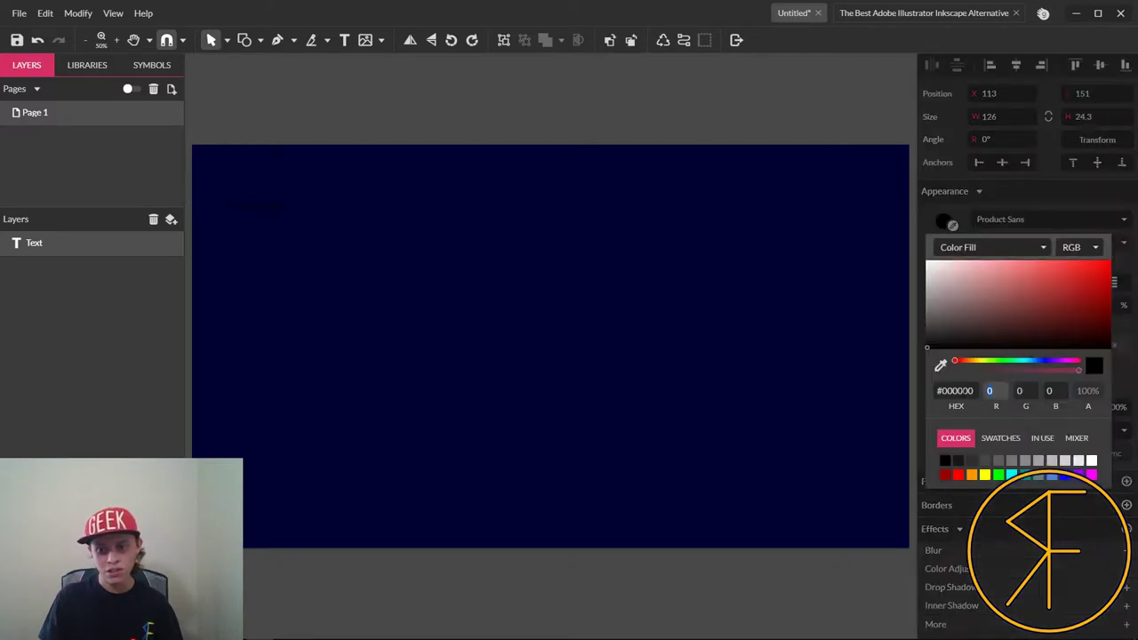
pyautogui.write('255')
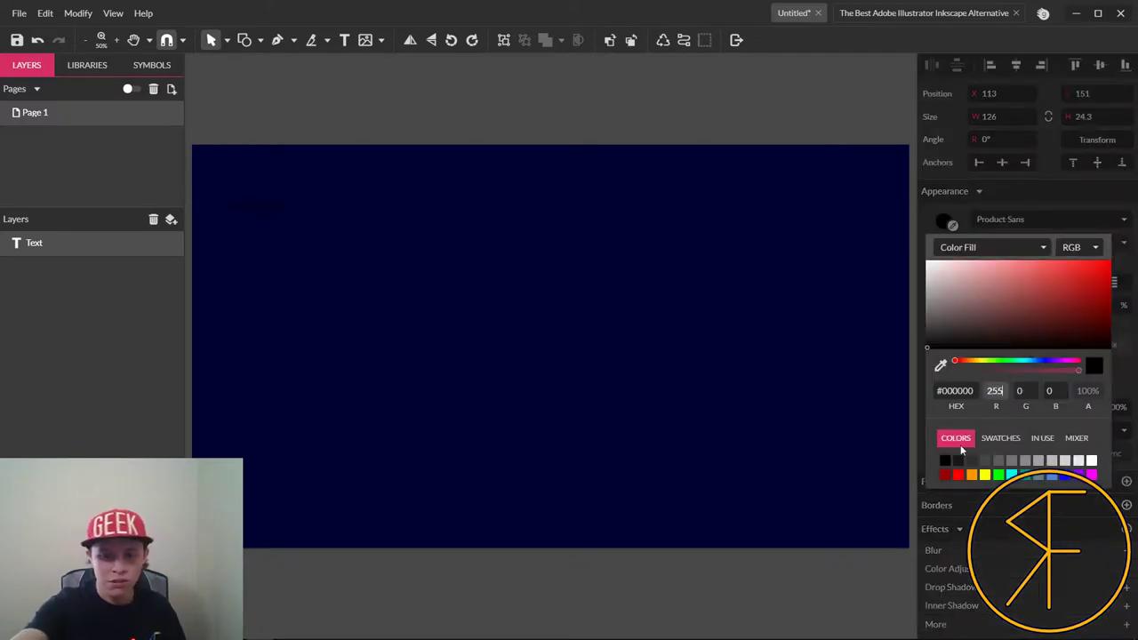
pyautogui.press('Tab')
pyautogui.write('182')
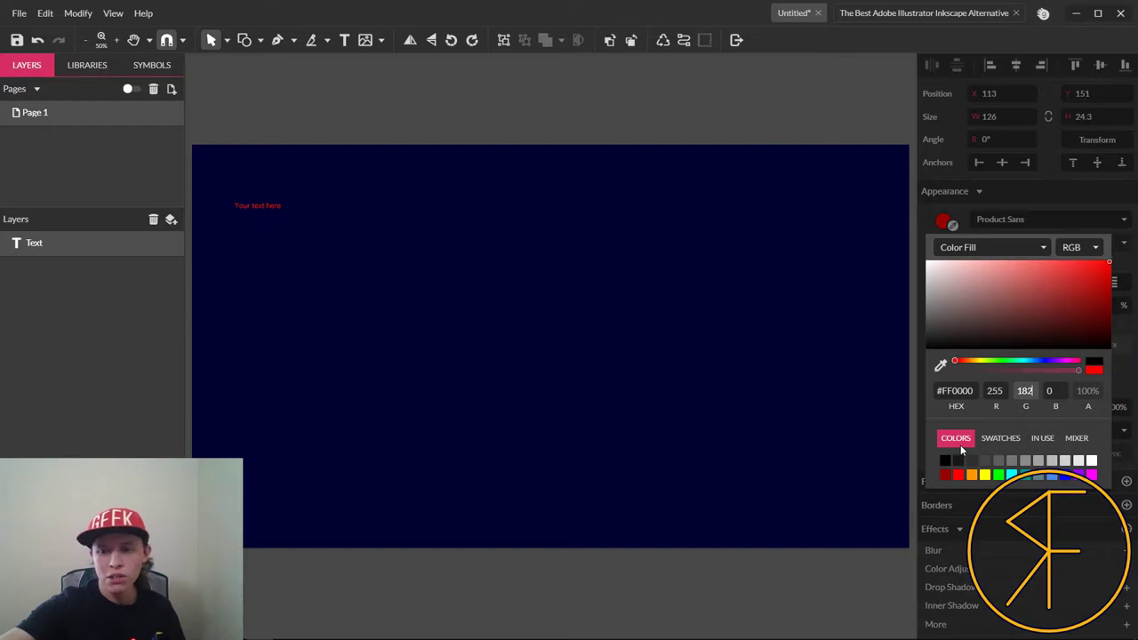
pyautogui.press('Return')
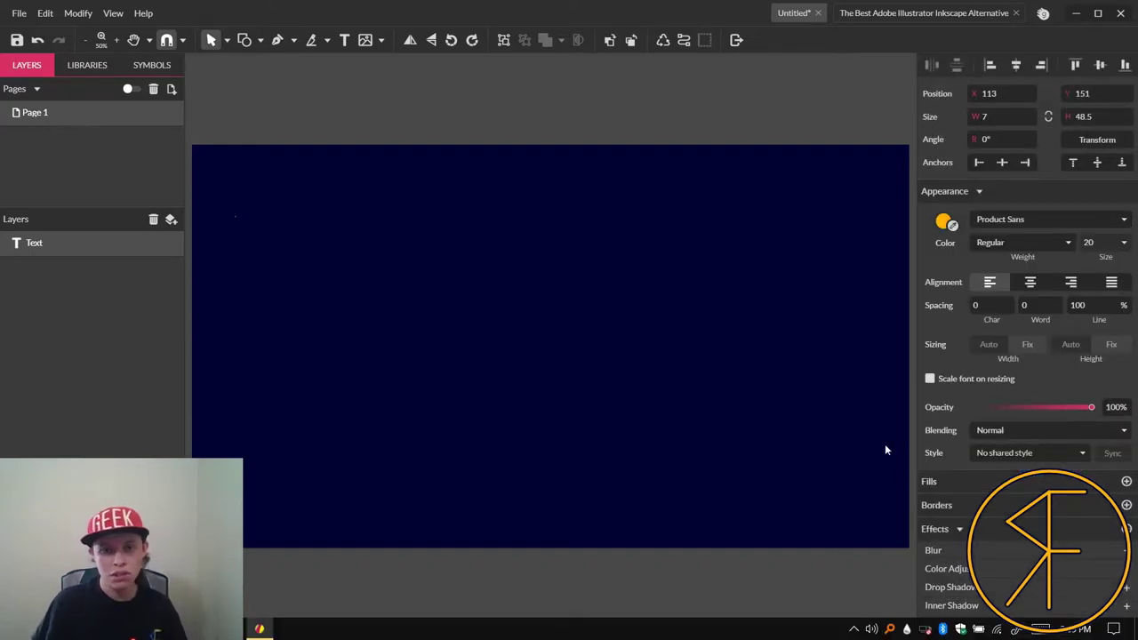
# - Type 'hev' into the text, then undo to restore 'Your text here'
pyautogui.click(239, 220)
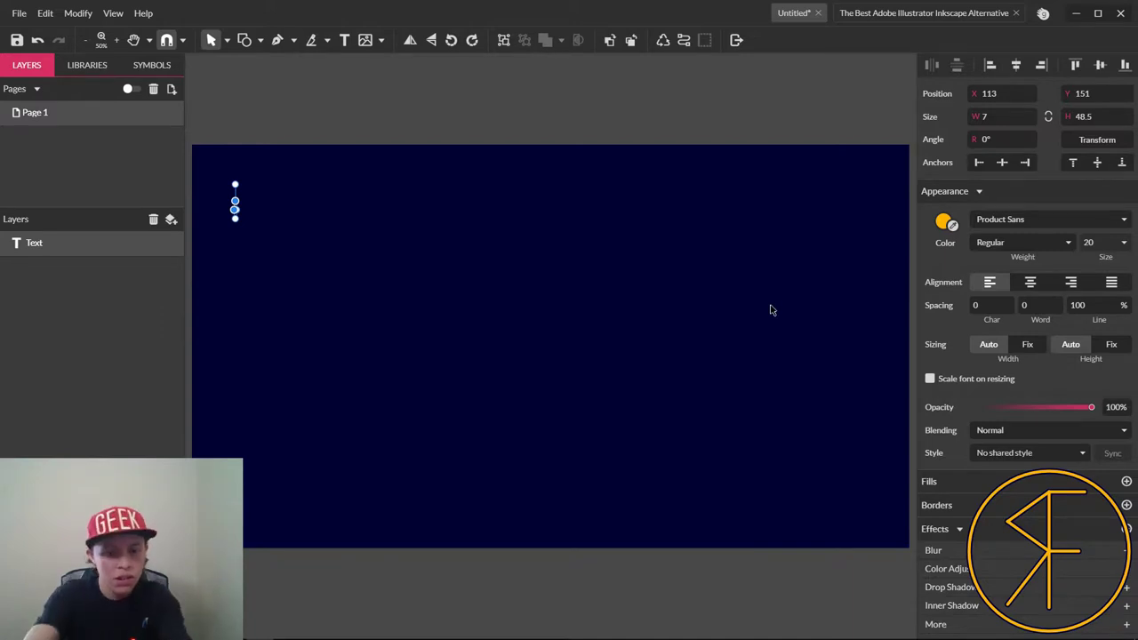
pyautogui.press('h')
pyautogui.press('e')
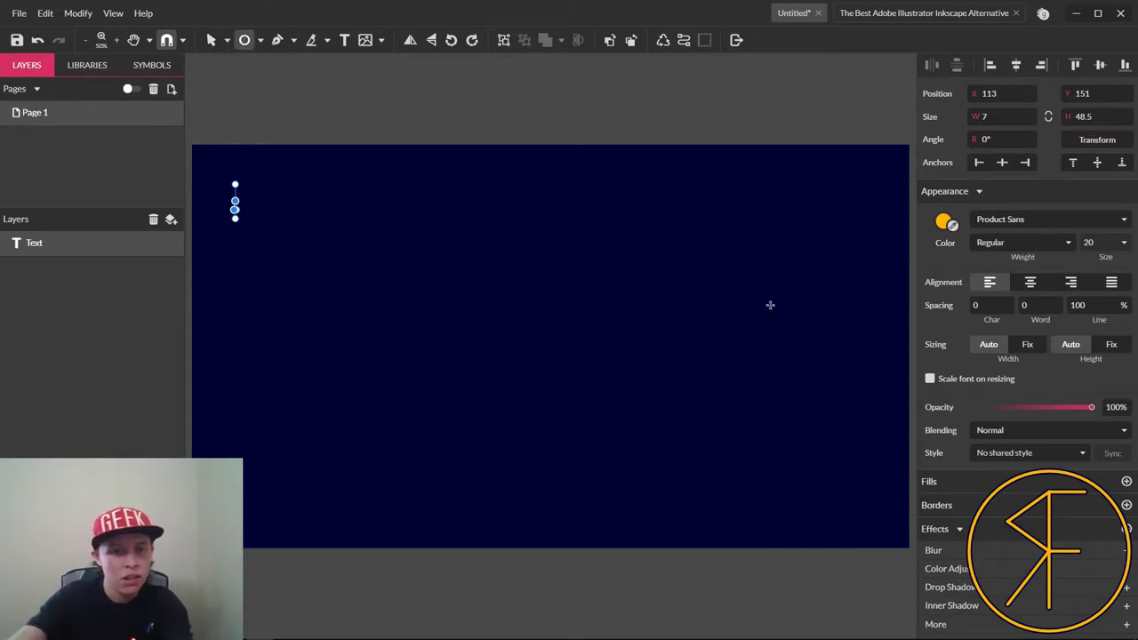
pyautogui.press('v')
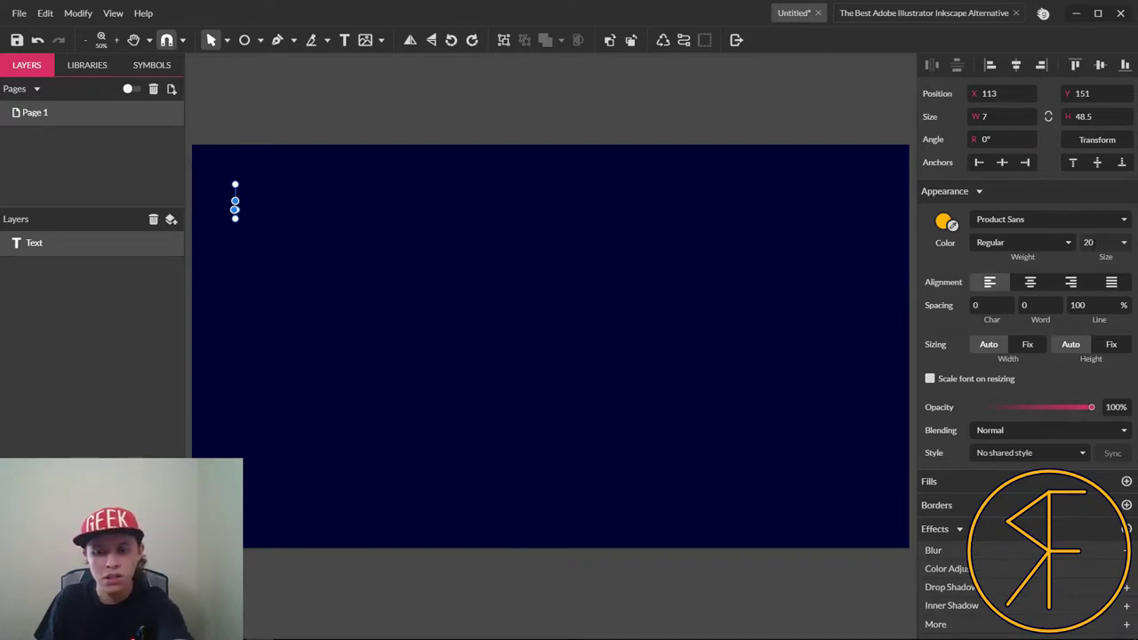
pyautogui.click(36, 40)
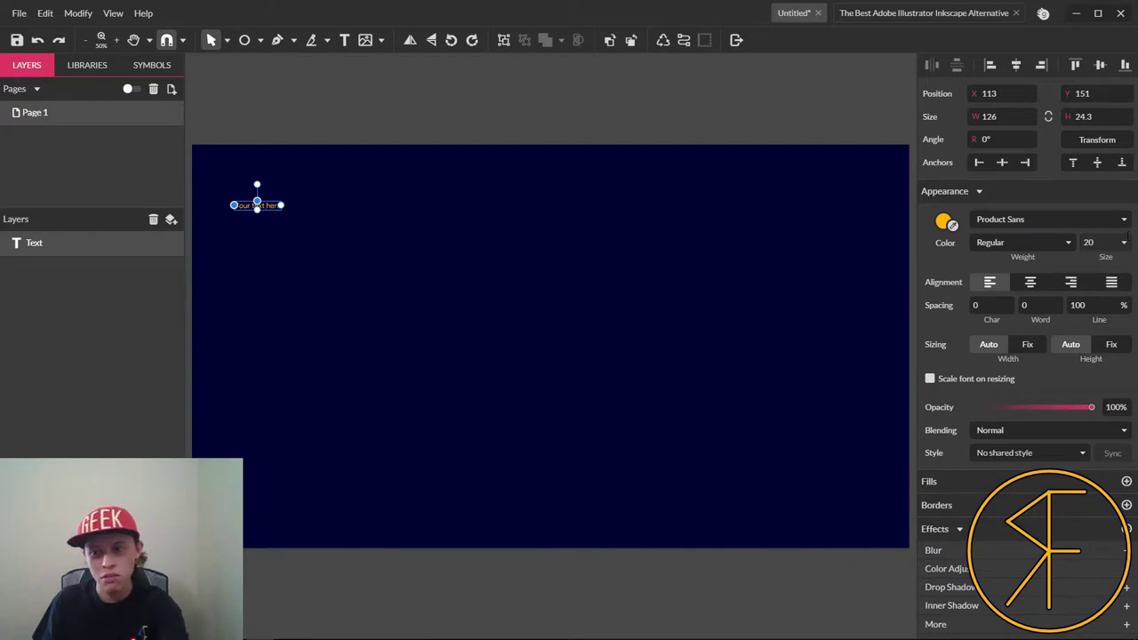
# - Set the text size to 72 px and reselect the text object
pyautogui.click(1122, 242)
pyautogui.scroll(-3, 1114, 303)
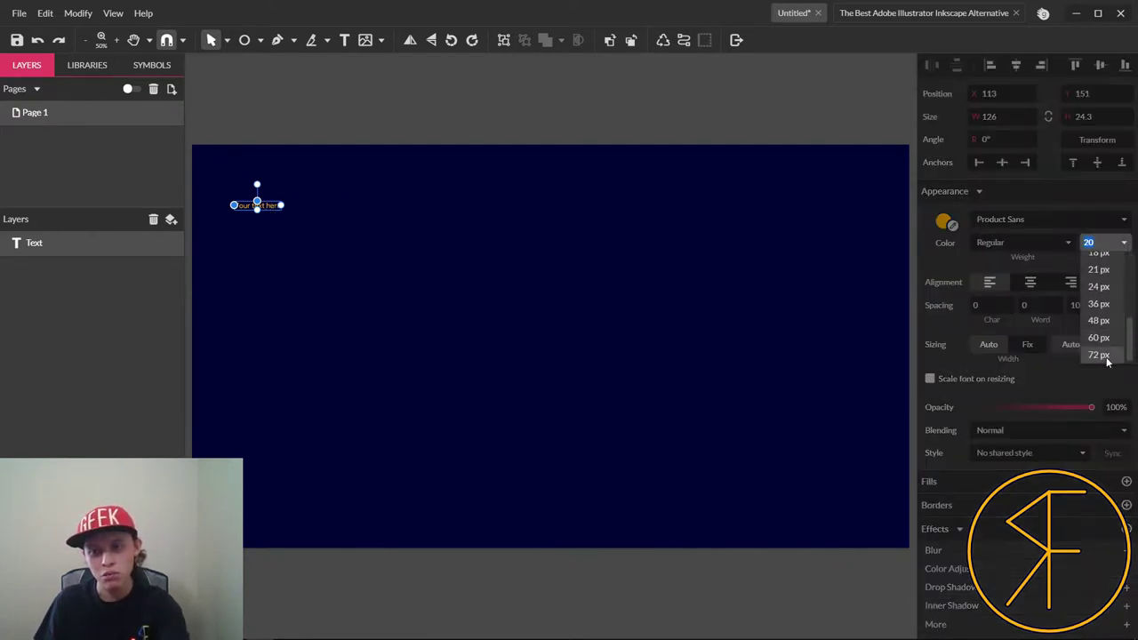
pyautogui.click(1107, 356)
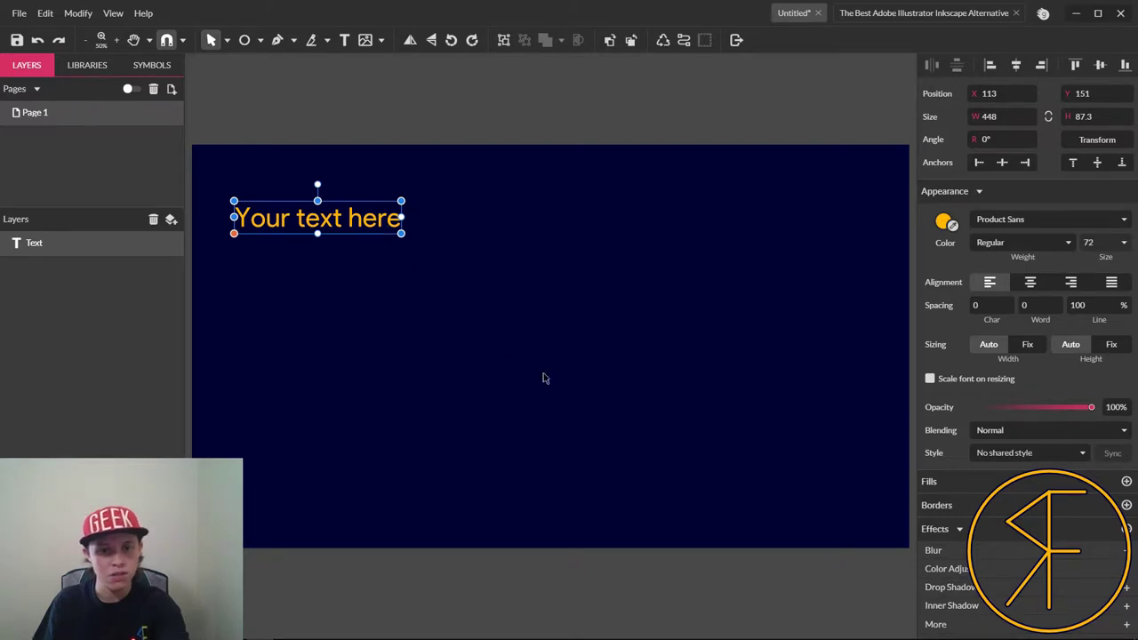
pyautogui.click(483, 233)
pyautogui.click(390, 229)
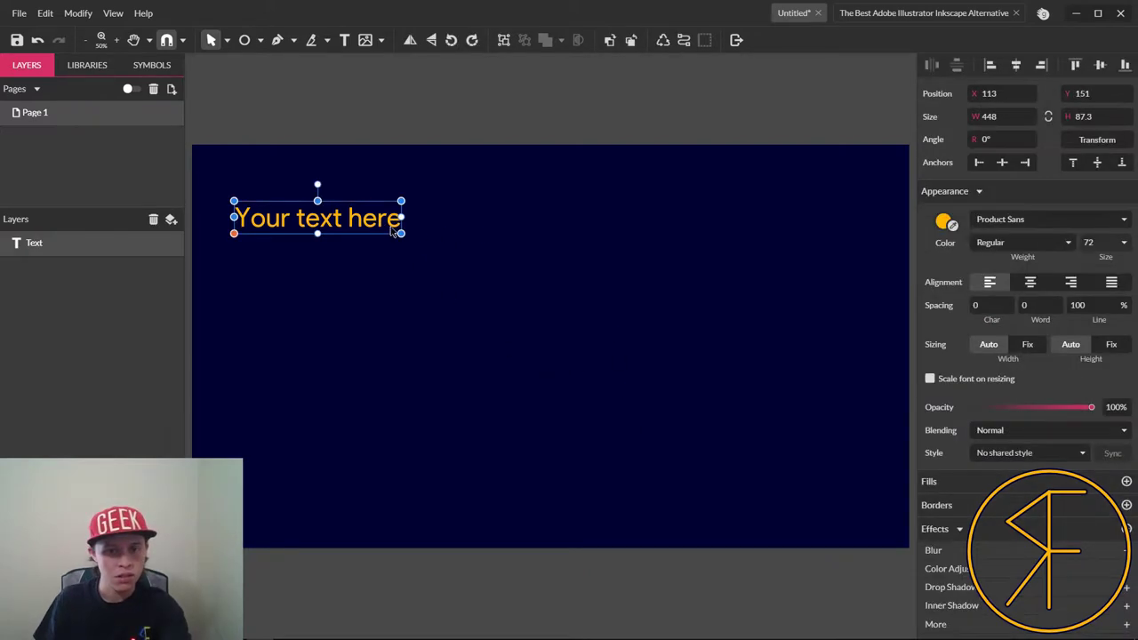
pyautogui.click(486, 292)
pyautogui.click(37, 40)
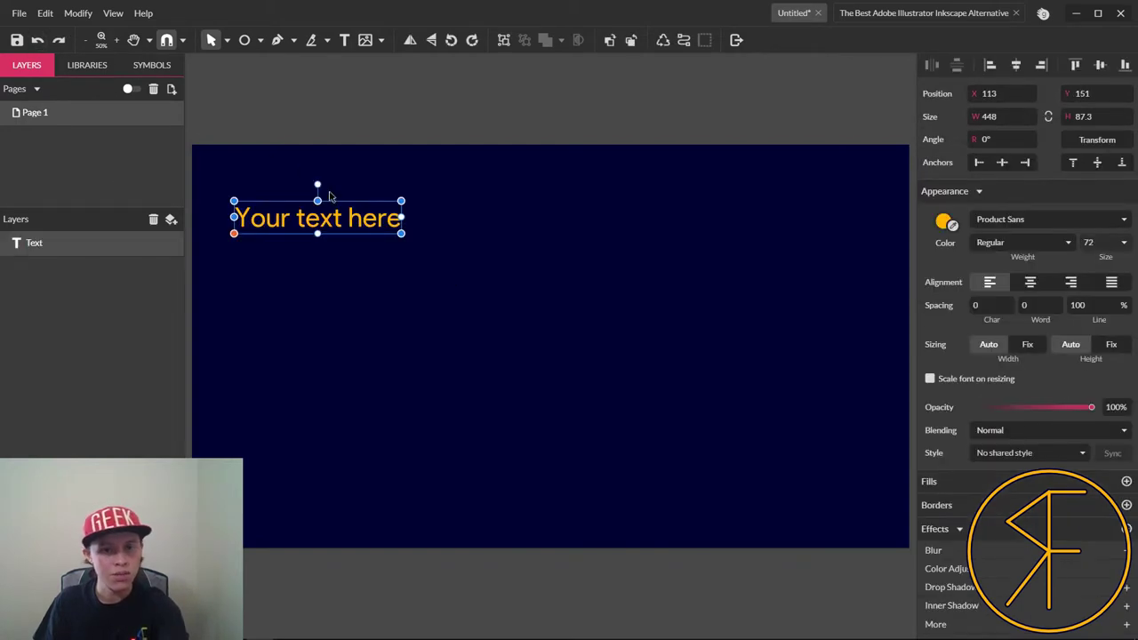
# - Replace the placeholder with 'The Best Free Adobe Illustrator/Inkscape Alternative', correcting a typo
pyautogui.doubleClick(378, 226)
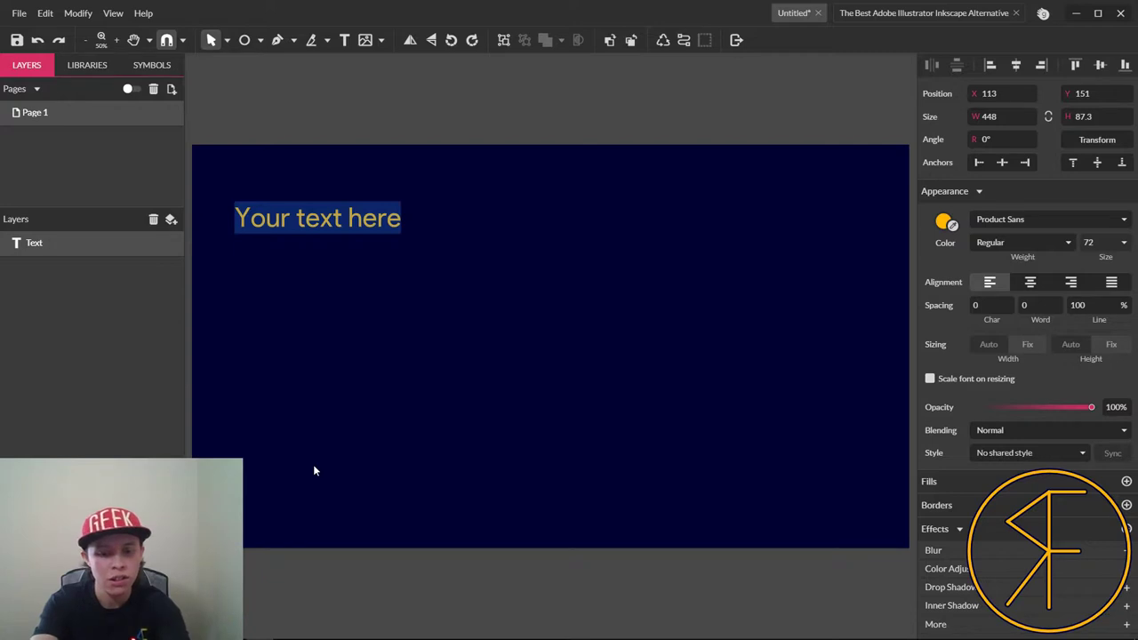
pyautogui.write('The Be')
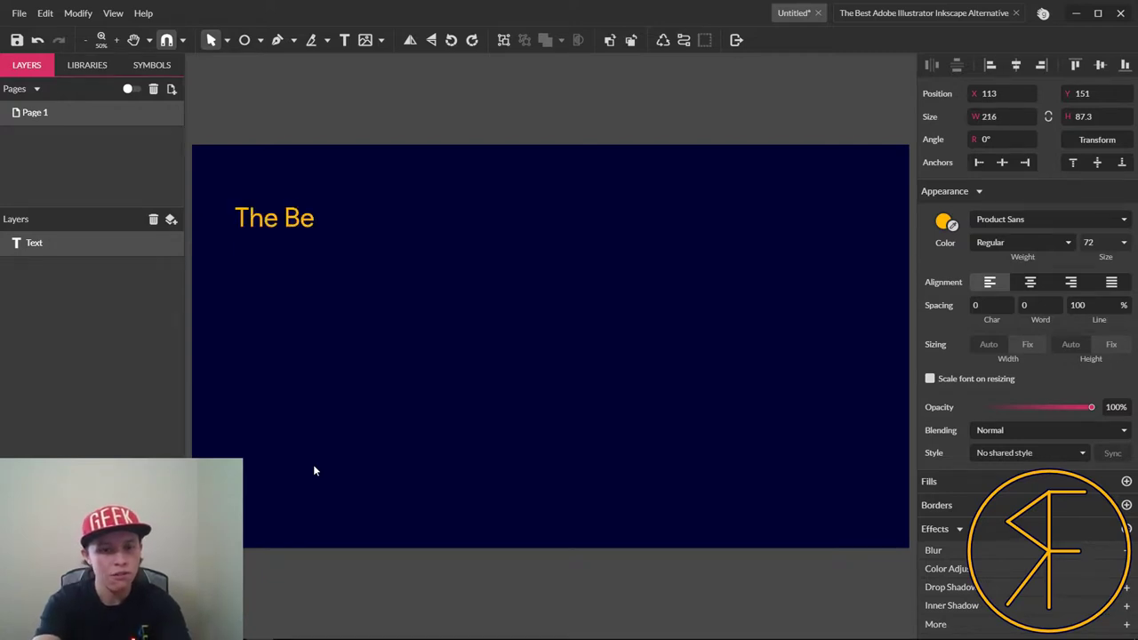
pyautogui.write('st F')
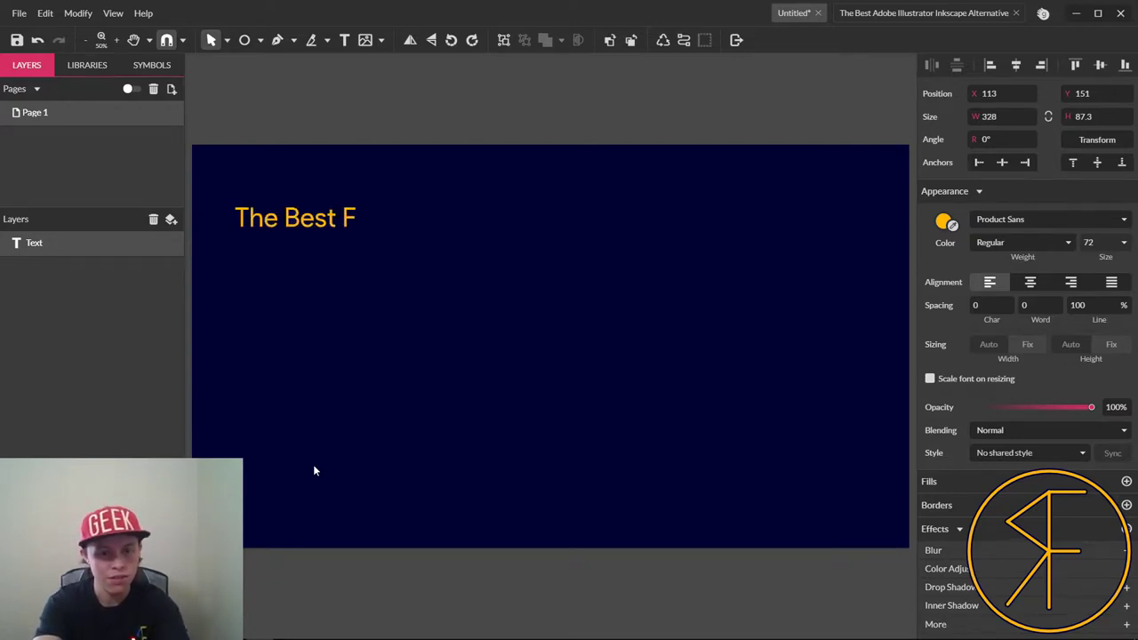
pyautogui.write('ree Adob')
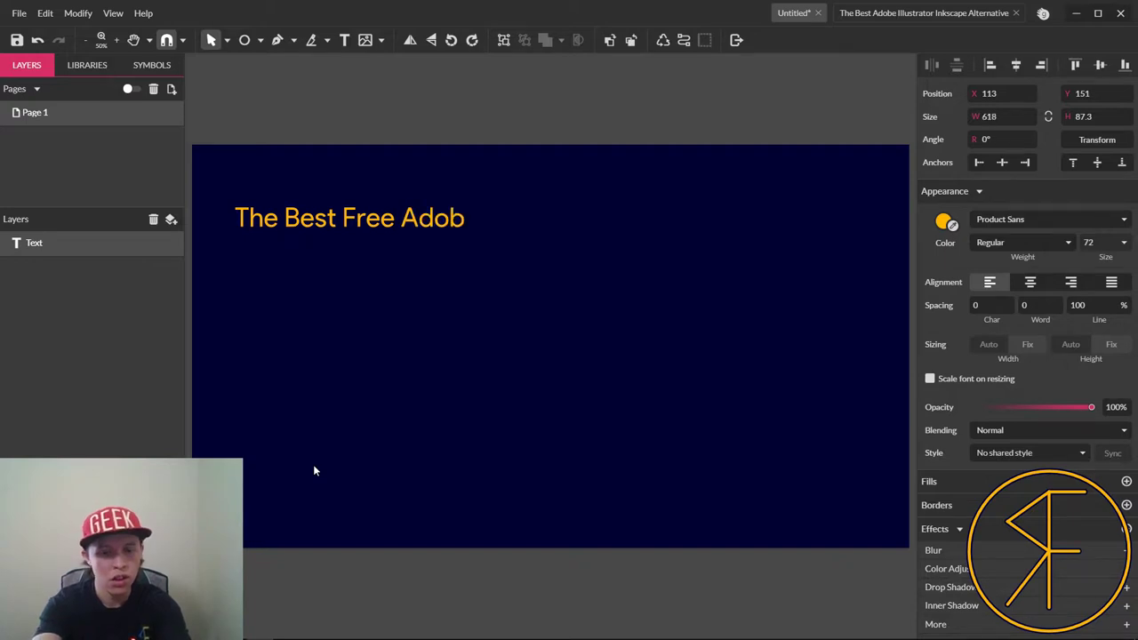
pyautogui.write('e Ill')
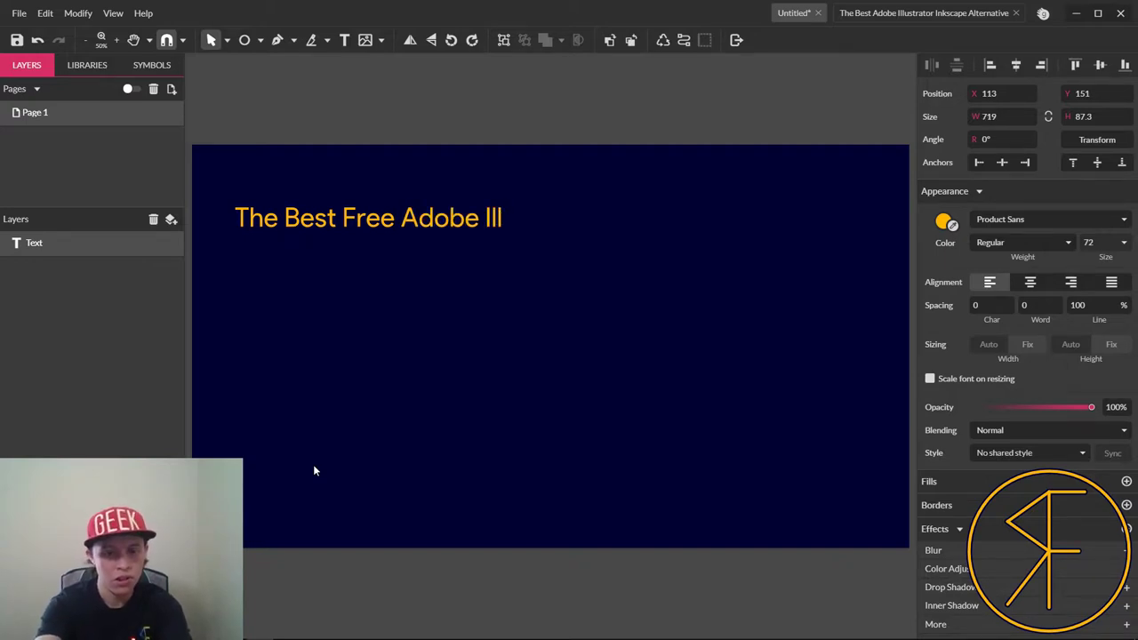
pyautogui.press('BackSpace')
pyautogui.press('BackSpace')
pyautogui.press('BackSpace')
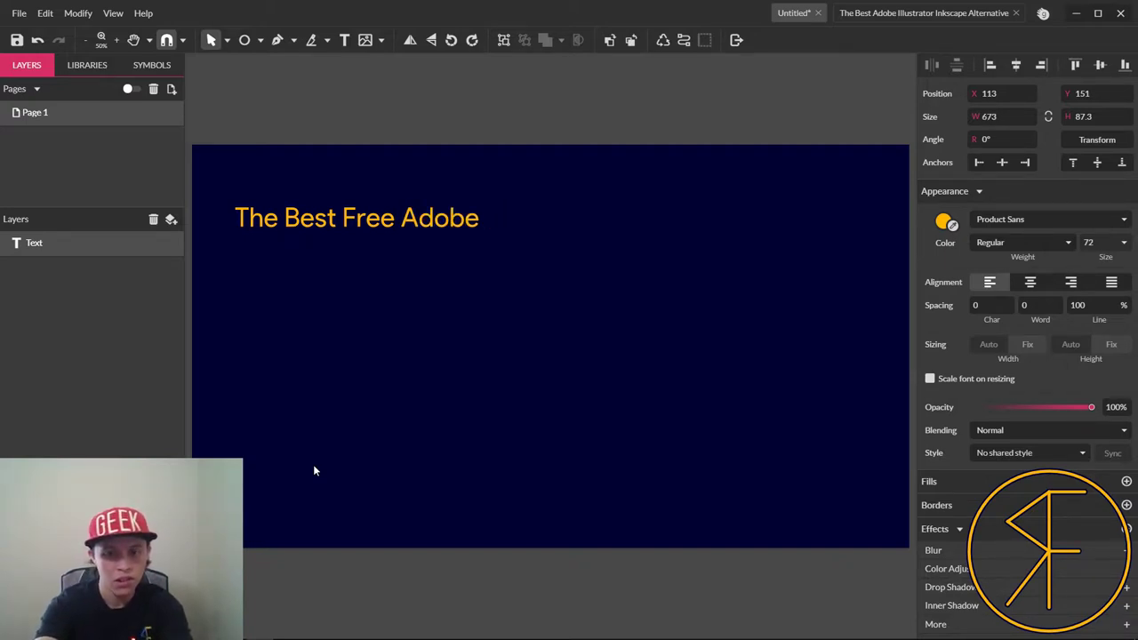
pyautogui.write('Ill')
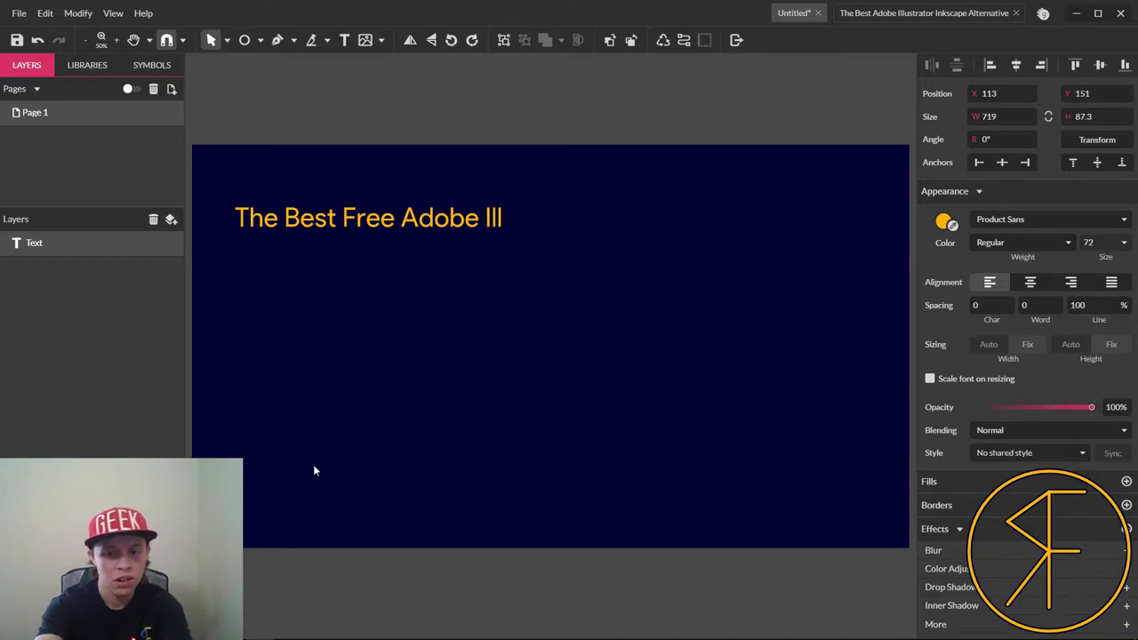
pyautogui.write('ustrat')
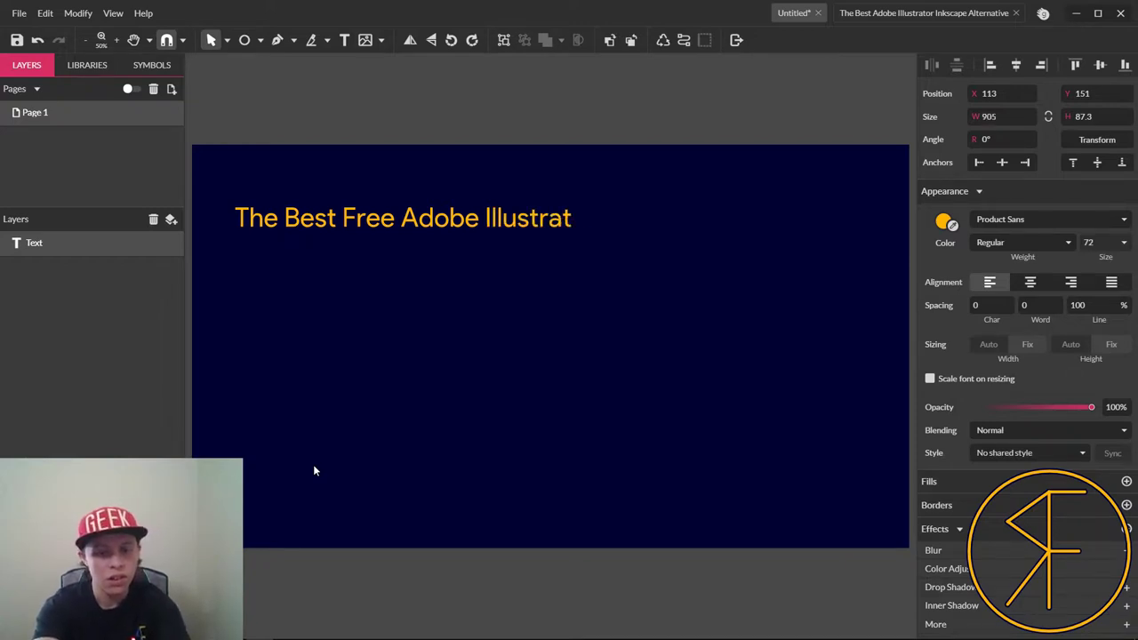
pyautogui.write('or/Inkscape')
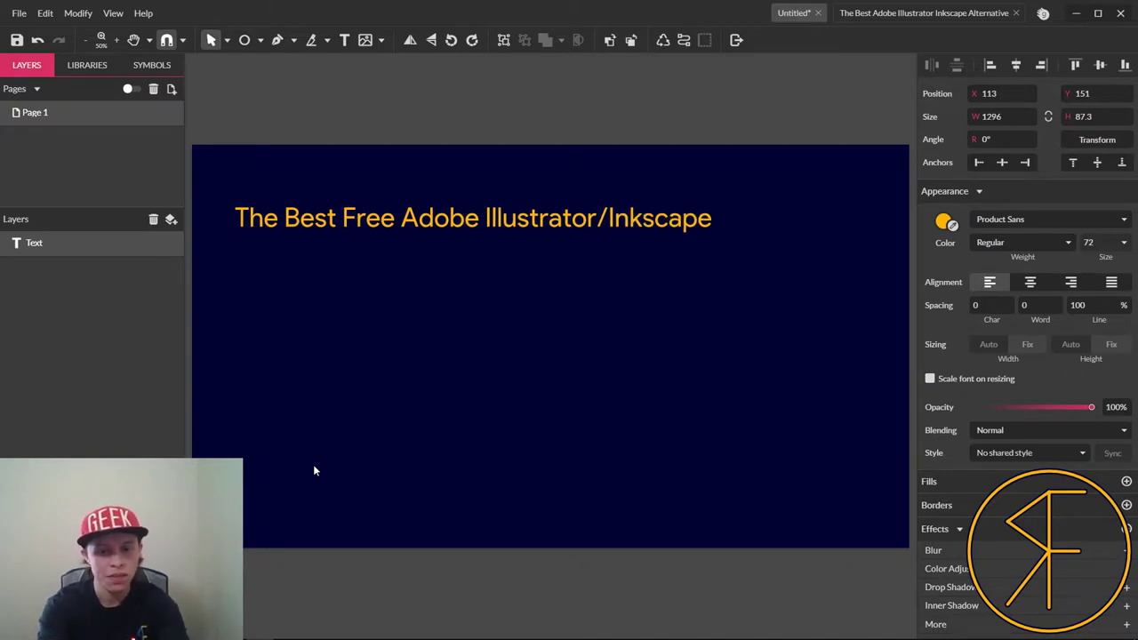
pyautogui.write(' Alternati')
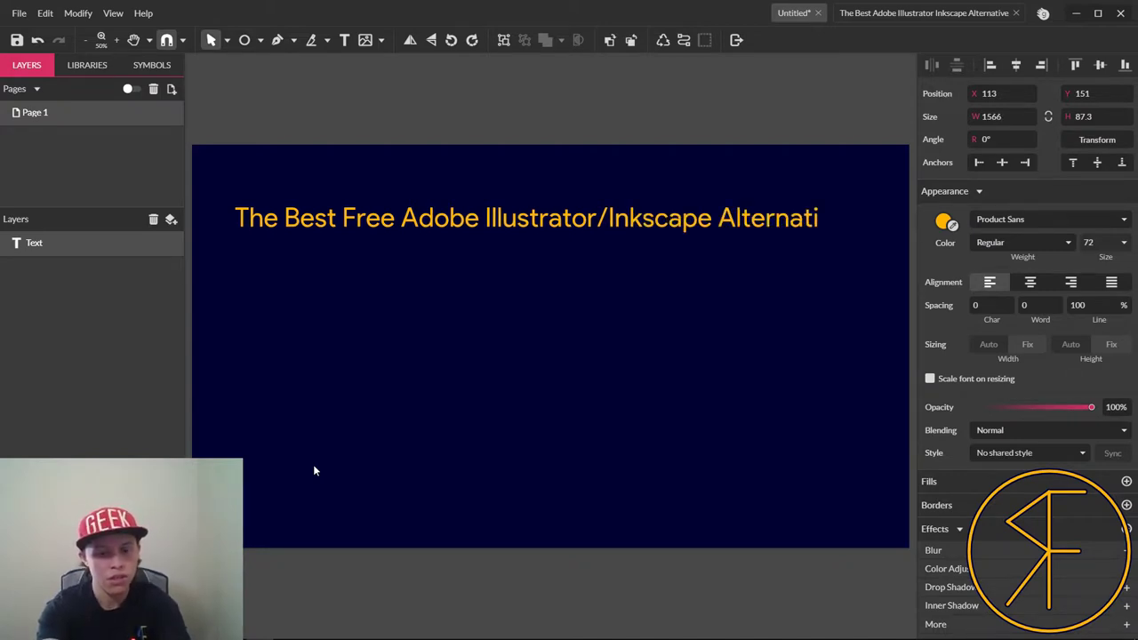
pyautogui.write('ve')
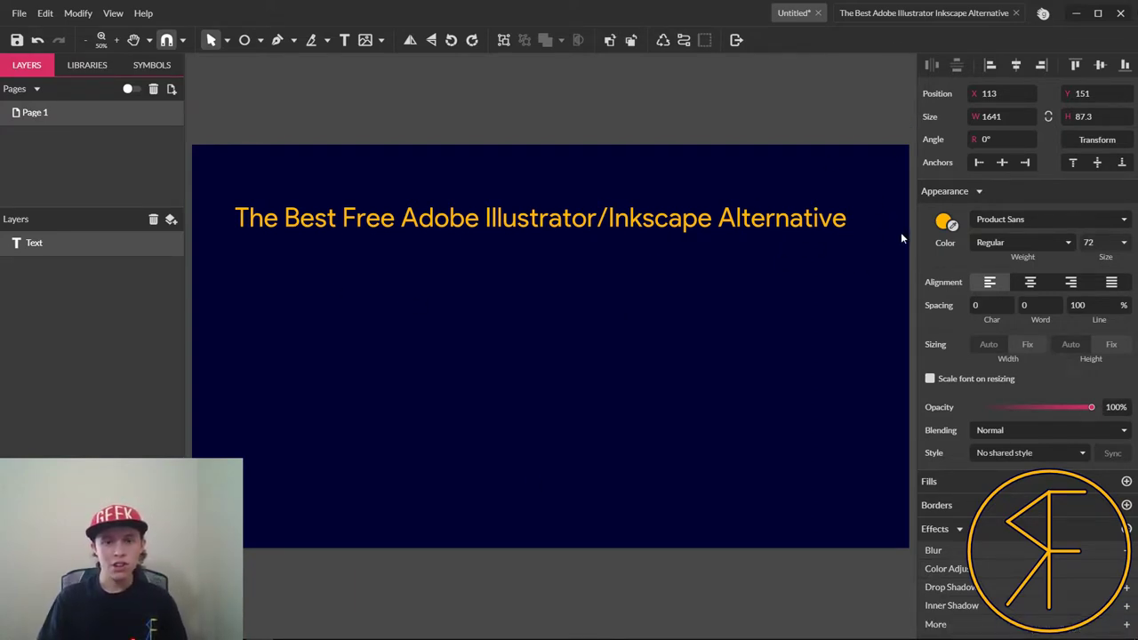
# - Center the title horizontally on the page and move it up near the top edge
pyautogui.click(1015, 65)
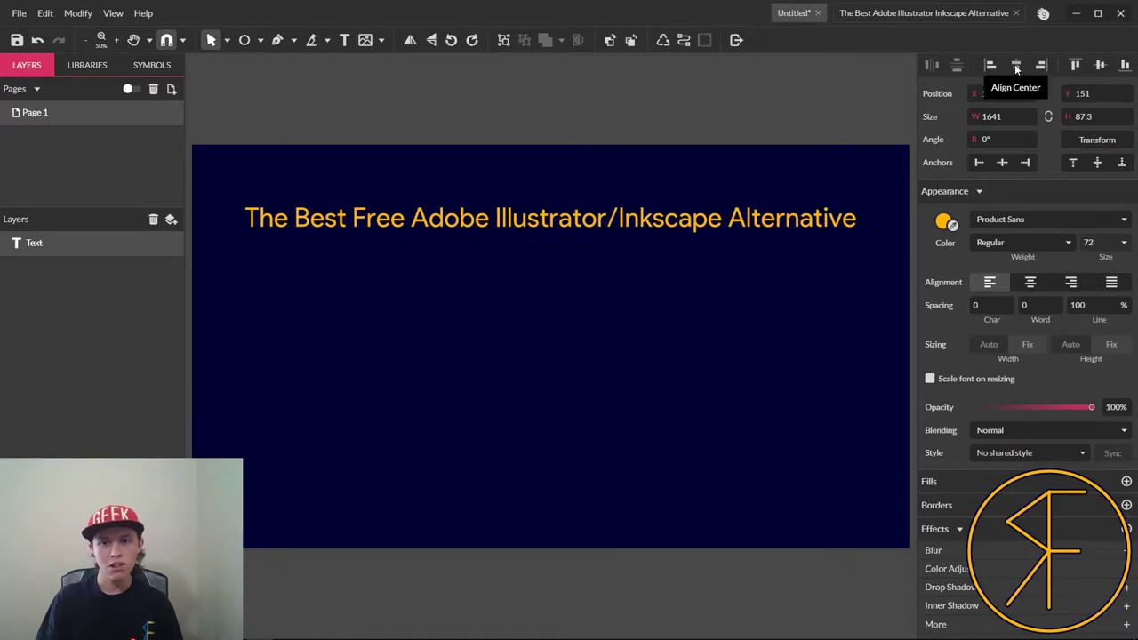
pyautogui.click(1100, 65)
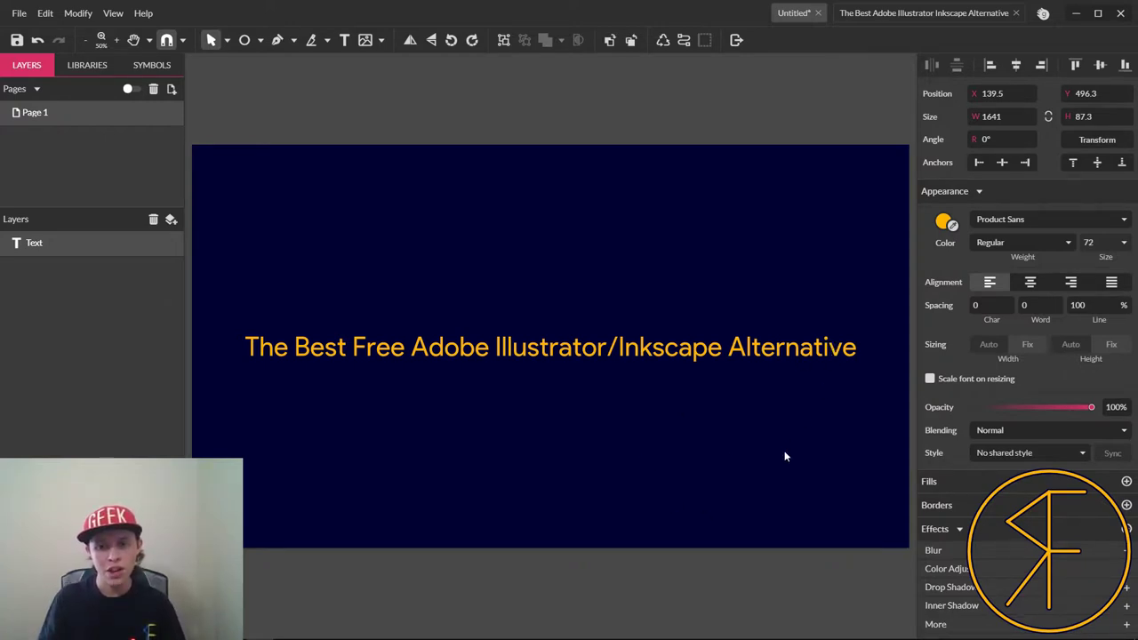
pyautogui.hotkey('ctrl', 'a')
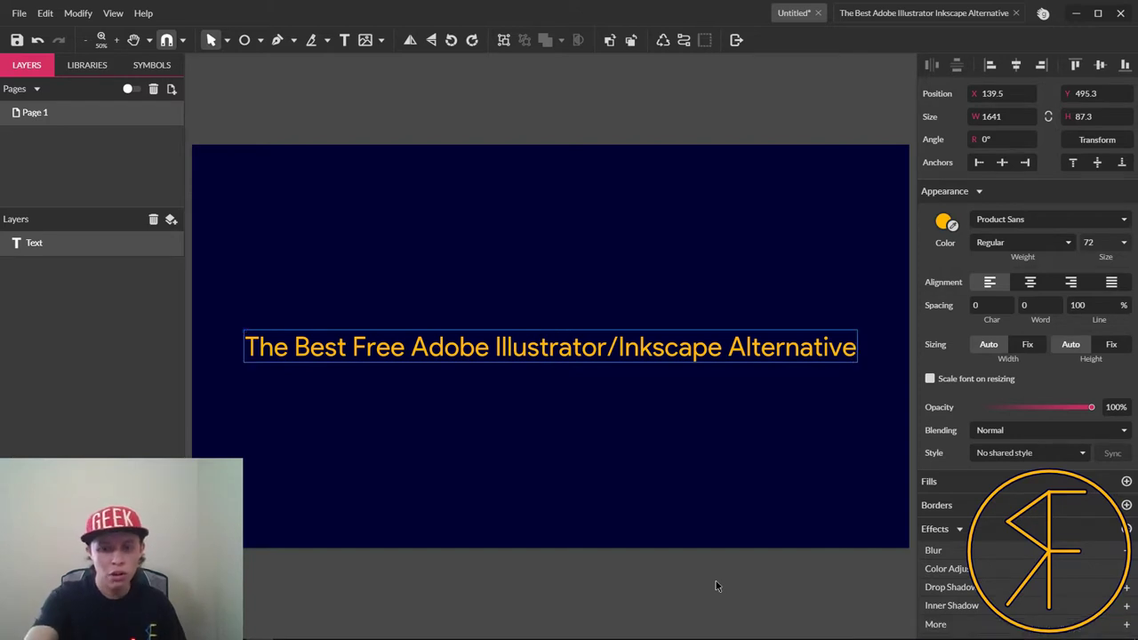
pyautogui.press('Up')
pyautogui.press('Up')
pyautogui.press('Up')
pyautogui.press('Up')
pyautogui.press('Up')
pyautogui.press('Up')
pyautogui.press('Up')
pyautogui.press('Up')
pyautogui.press('Up')
pyautogui.press('Up')
pyautogui.press('Up')
pyautogui.press('Up')
pyautogui.press('Up')
pyautogui.press('Up')
pyautogui.press('Up')
pyautogui.press('Up')
pyautogui.press('Up')
pyautogui.press('Up')
pyautogui.press('Up')
pyautogui.press('Up')
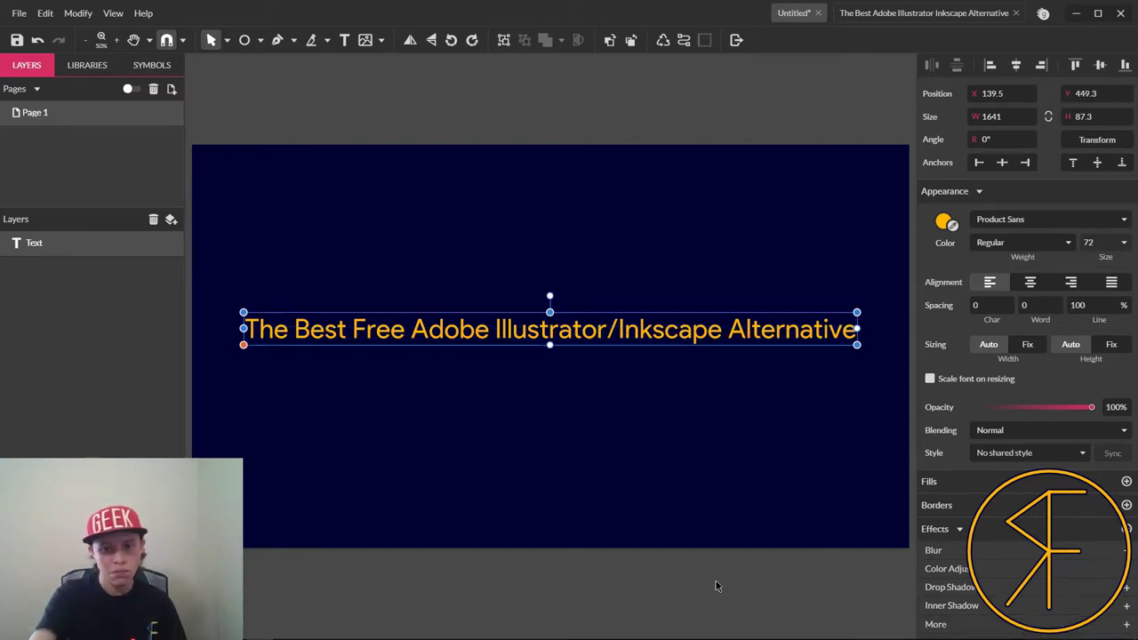
pyautogui.moveTo(679, 331); pyautogui.dragTo(652, 205)
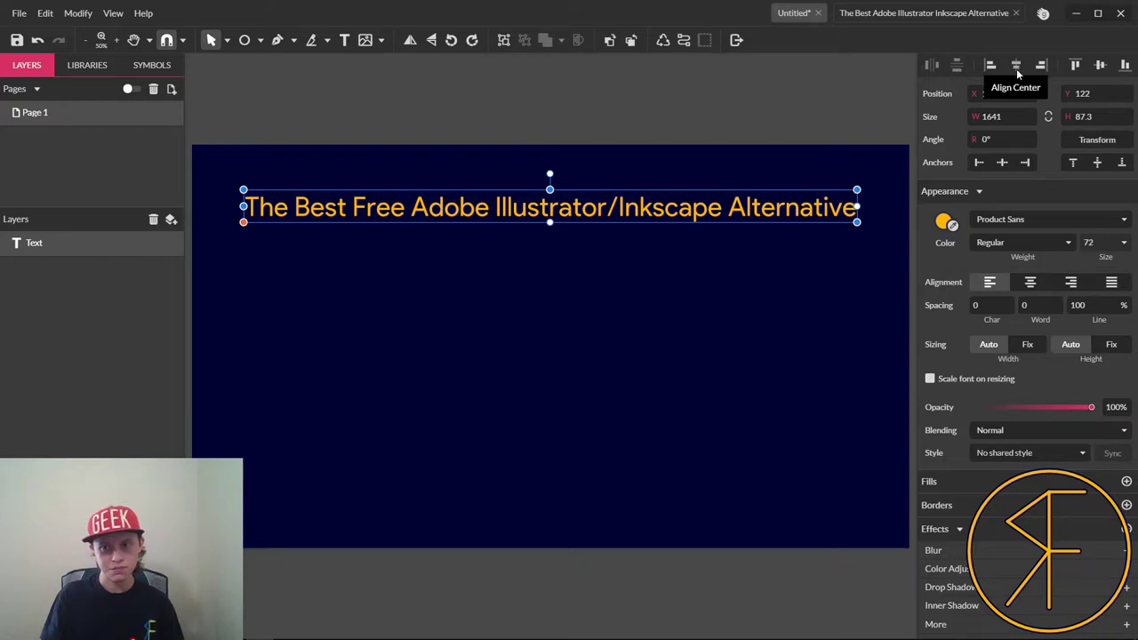
pyautogui.click(695, 453)
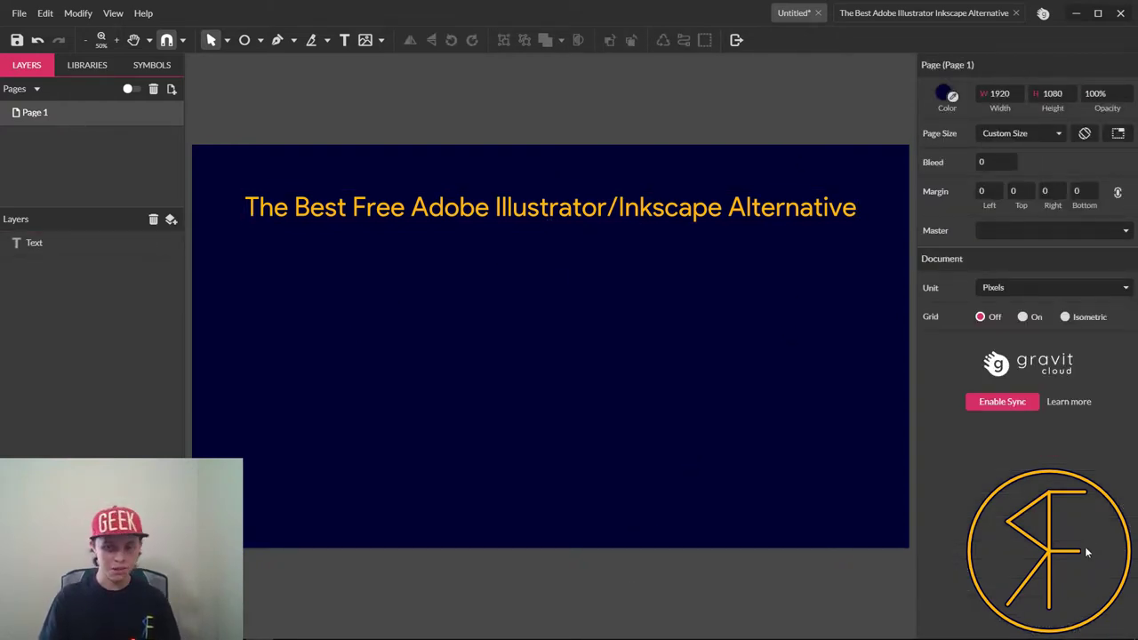
# - Start placing an image from the File import commands
pyautogui.click(19, 12)
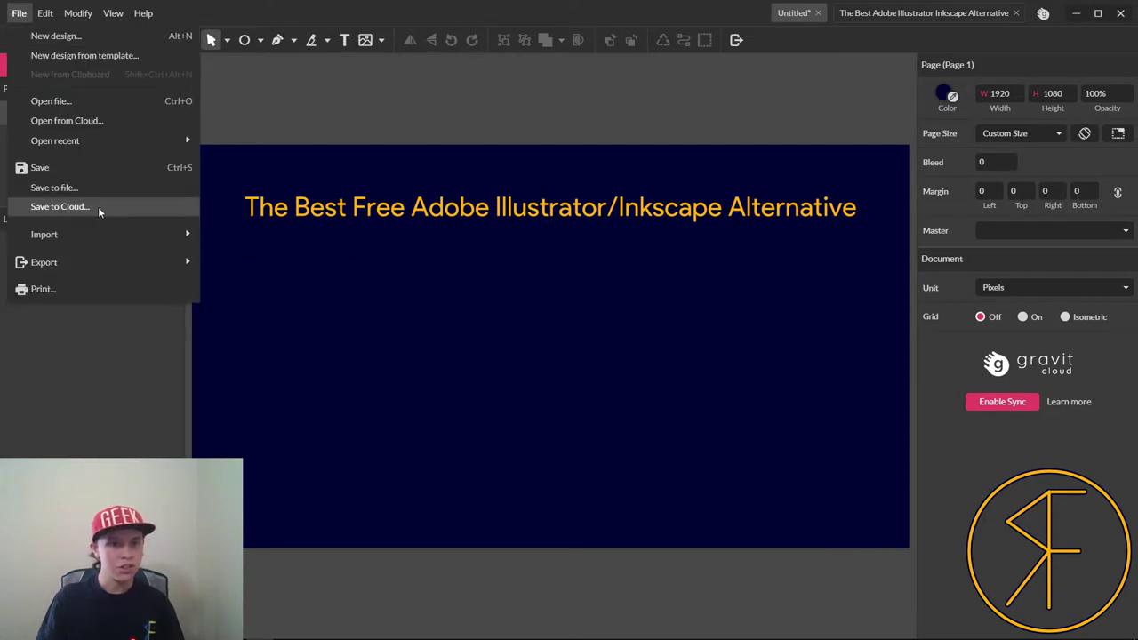
pyautogui.moveTo(128, 235)
pyautogui.click(221, 237)
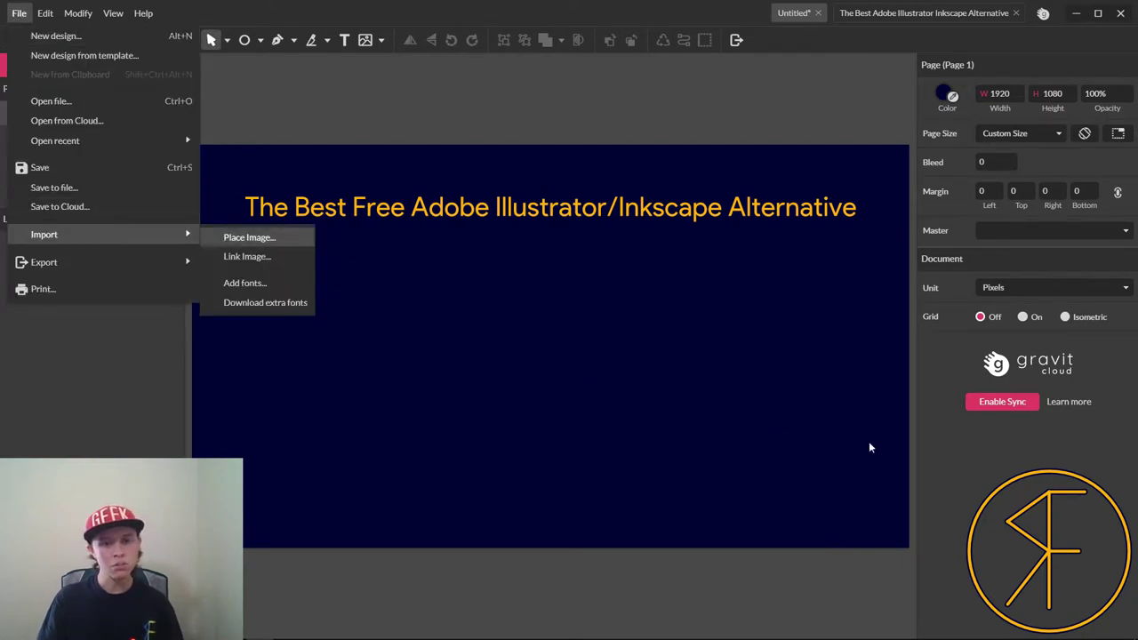
pyautogui.moveTo(627, 382); pyautogui.dragTo(631, 483)
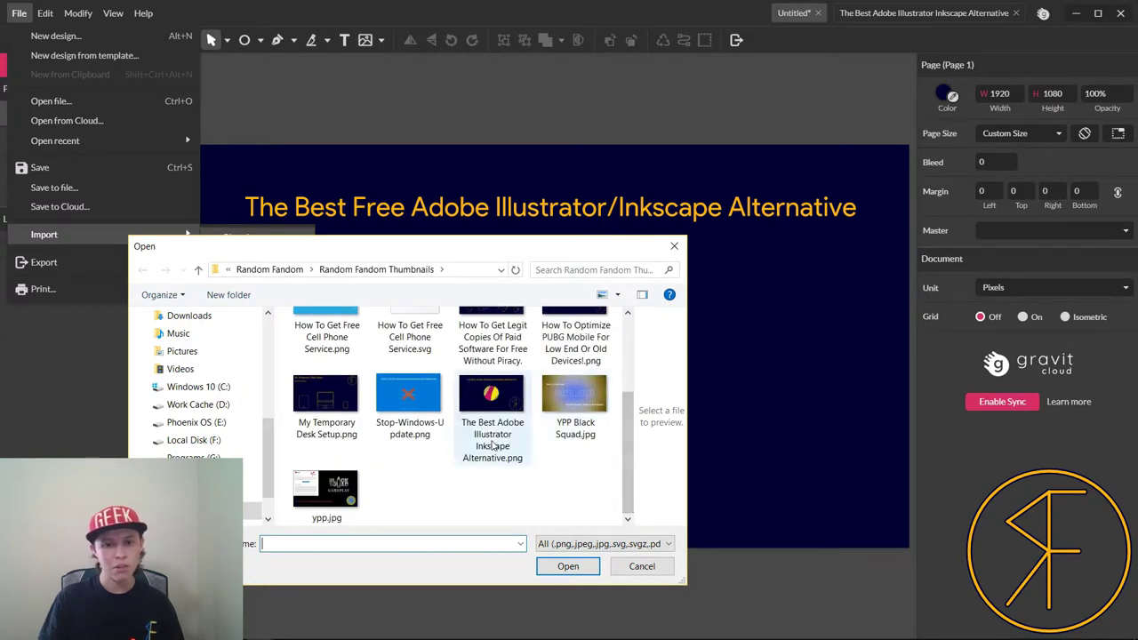
pyautogui.scroll(2, 472, 471)
pyautogui.scroll(-2, 472, 472)
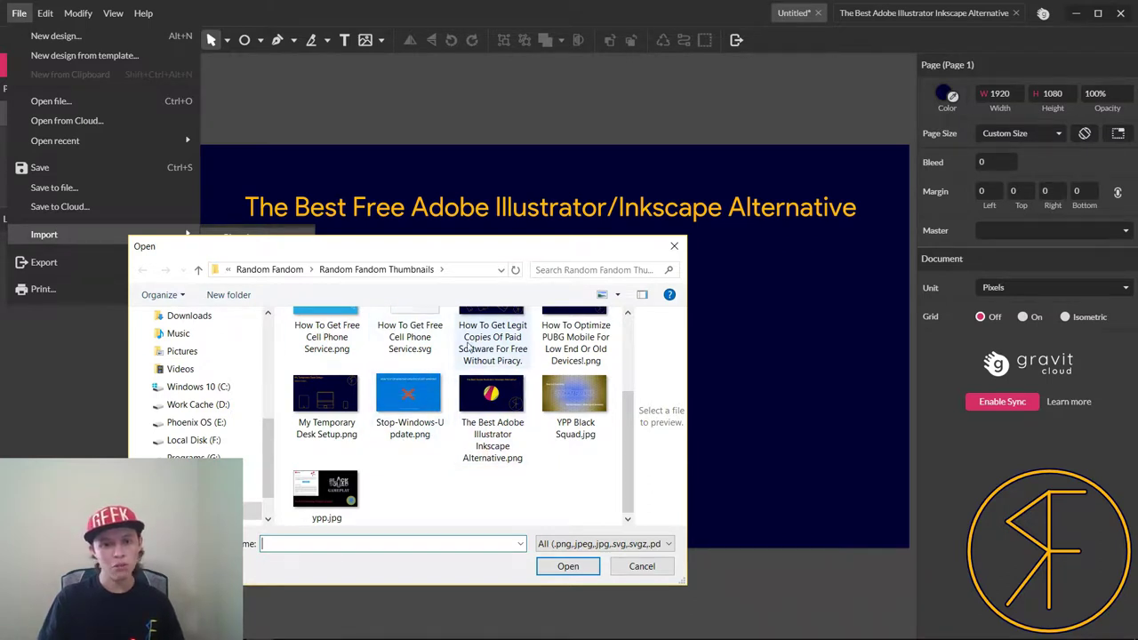
pyautogui.moveTo(627, 478); pyautogui.dragTo(625, 446)
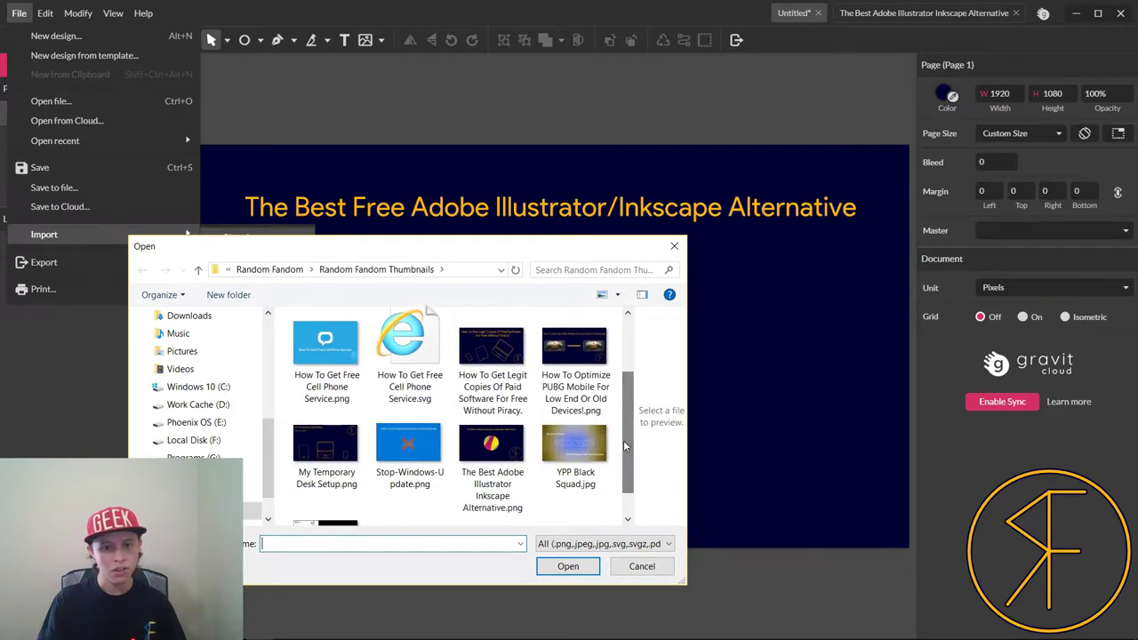
# - Browse to Random Fandom > Random Fandom Logo > Random Fandom Logo and place Random Fandom Logo.png
pyautogui.click(269, 269)
pyautogui.scroll(2, 418, 443)
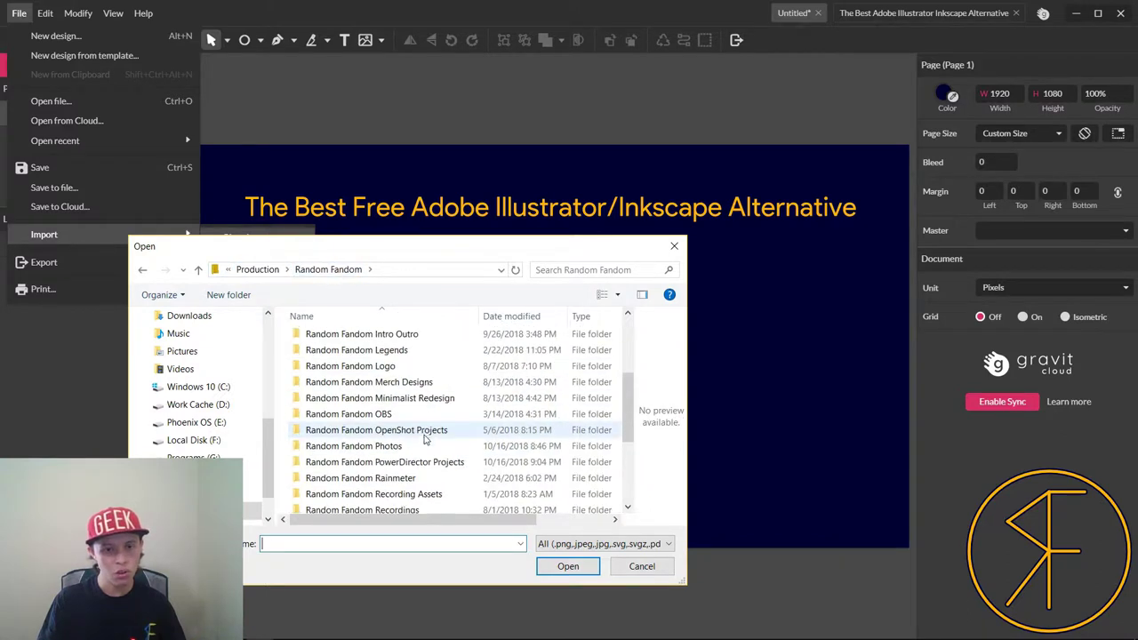
pyautogui.doubleClick(400, 363)
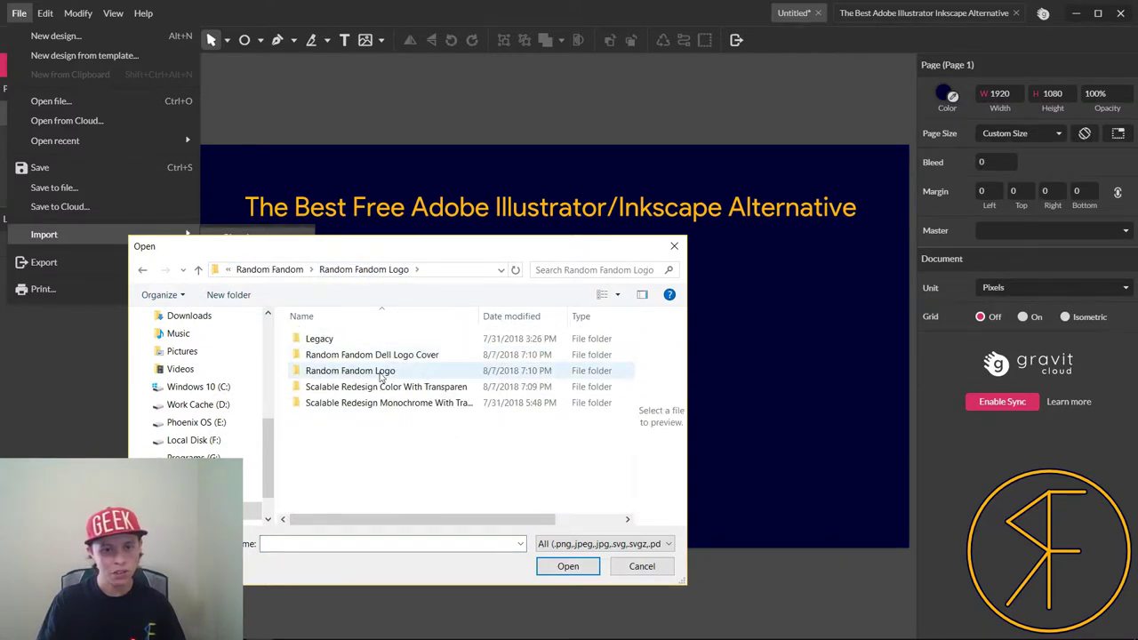
pyautogui.doubleClick(380, 373)
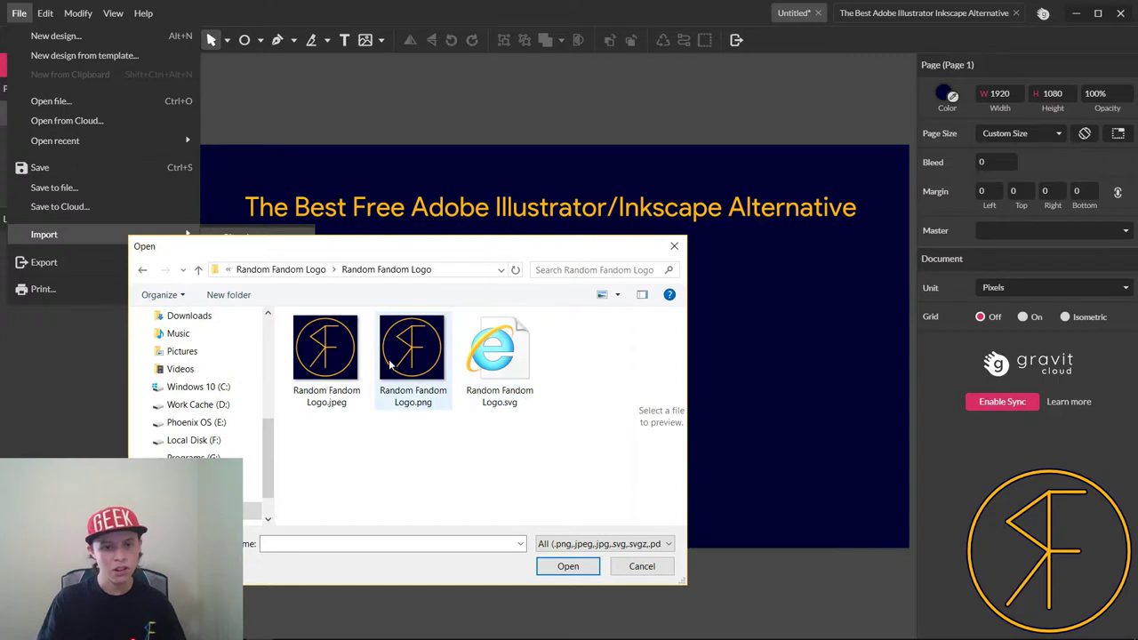
pyautogui.click(391, 360)
pyautogui.click(569, 566)
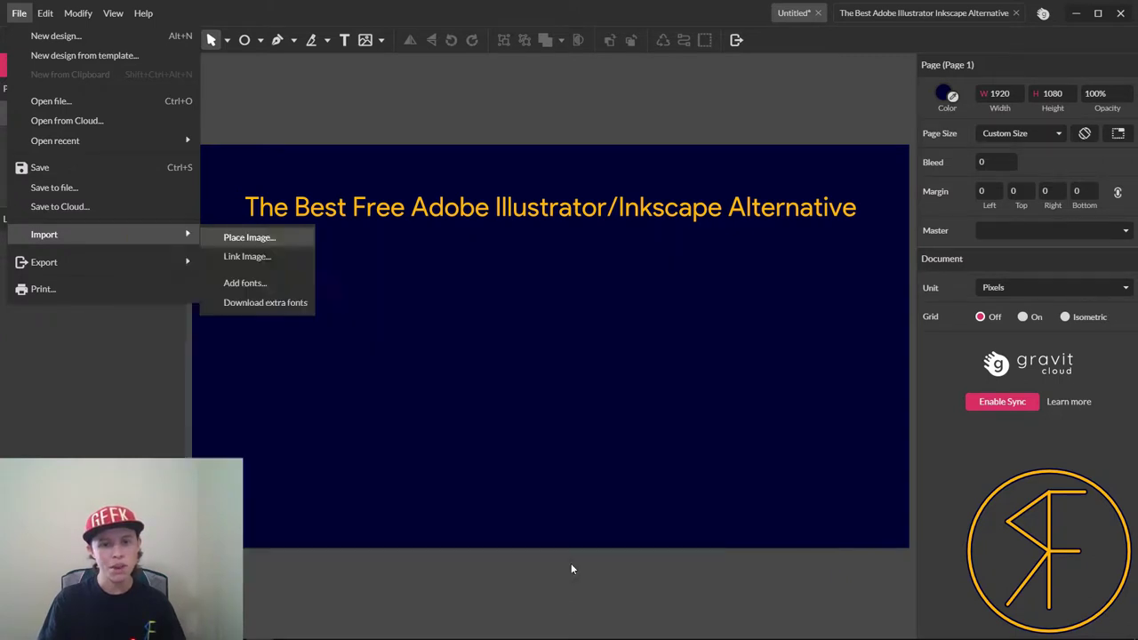
# - Try moving and enlarging the PNG logo, undo both changes, then delete it
pyautogui.moveTo(539, 353); pyautogui.dragTo(238, 501)
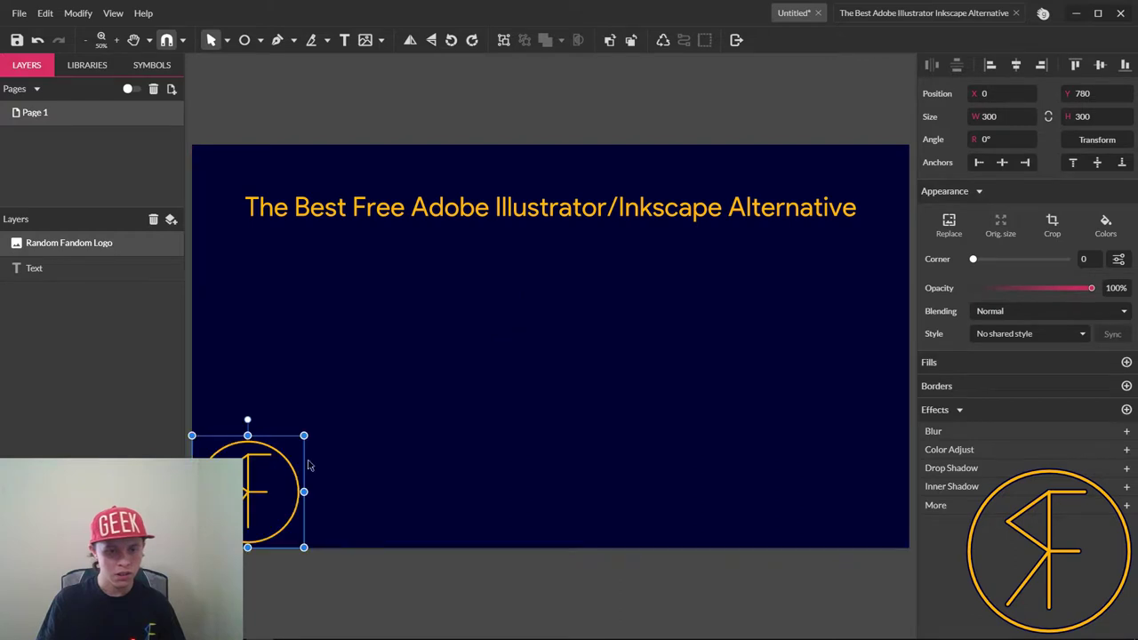
pyautogui.moveTo(304, 435); pyautogui.dragTo(582, 139)
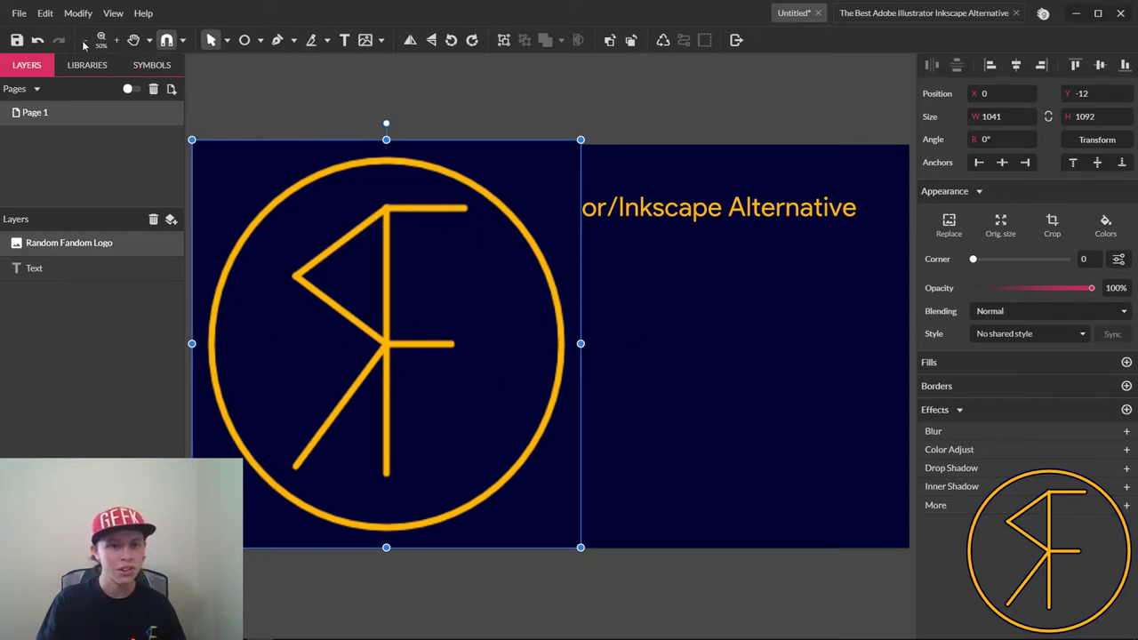
pyautogui.click(37, 41)
pyautogui.click(37, 41)
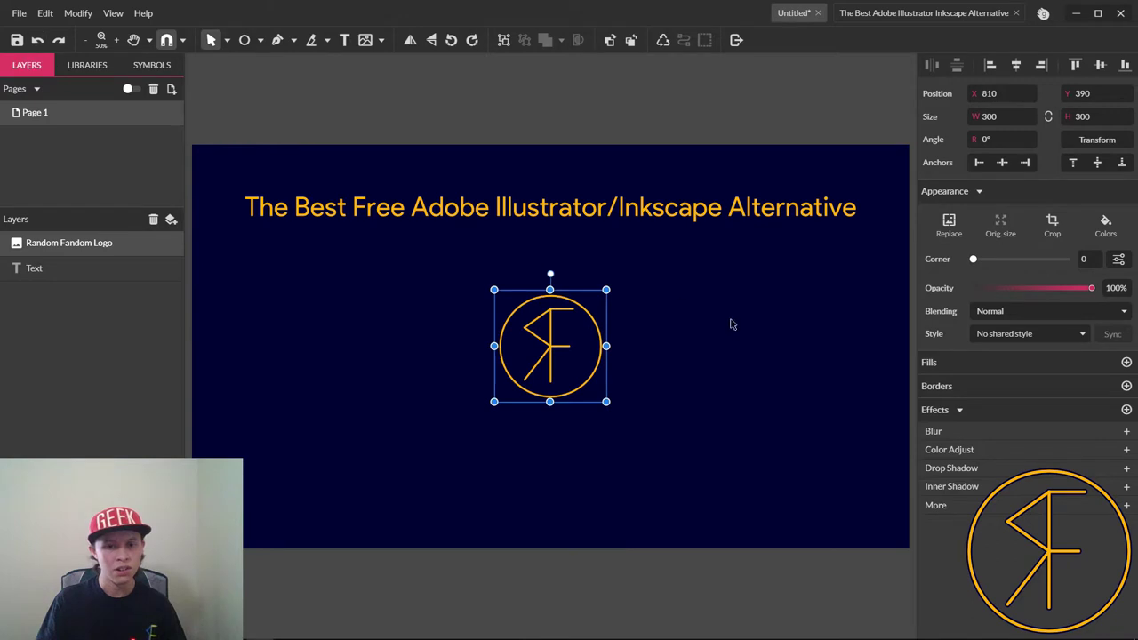
pyautogui.click(37, 41)
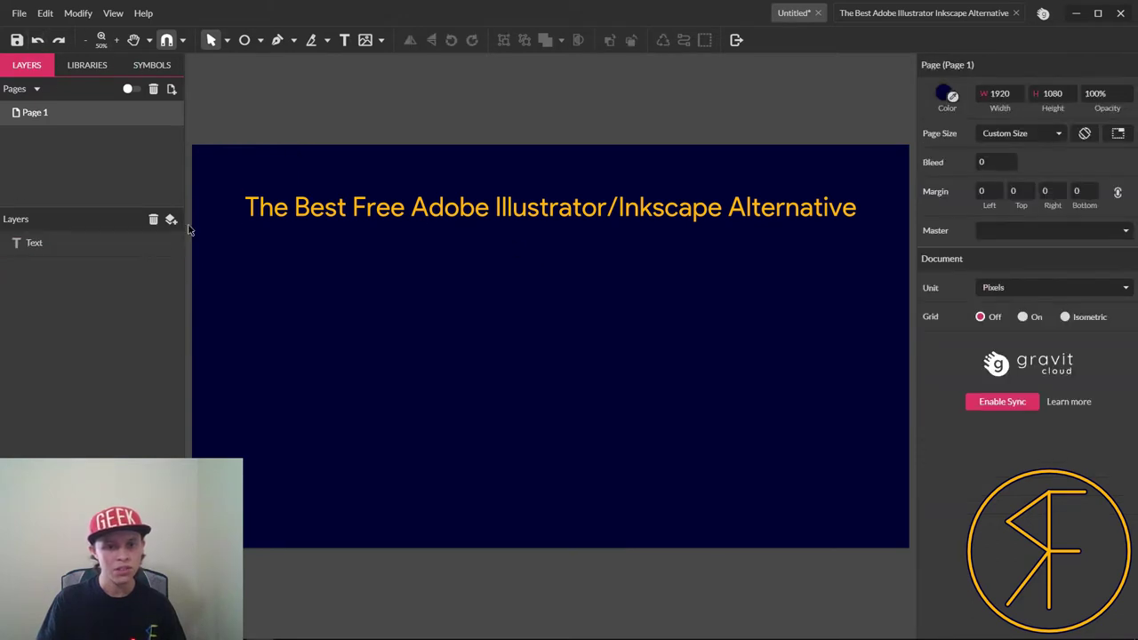
pyautogui.click(16, 14)
# - Place Random Fandom Logo.svg into the design
pyautogui.moveTo(136, 235)
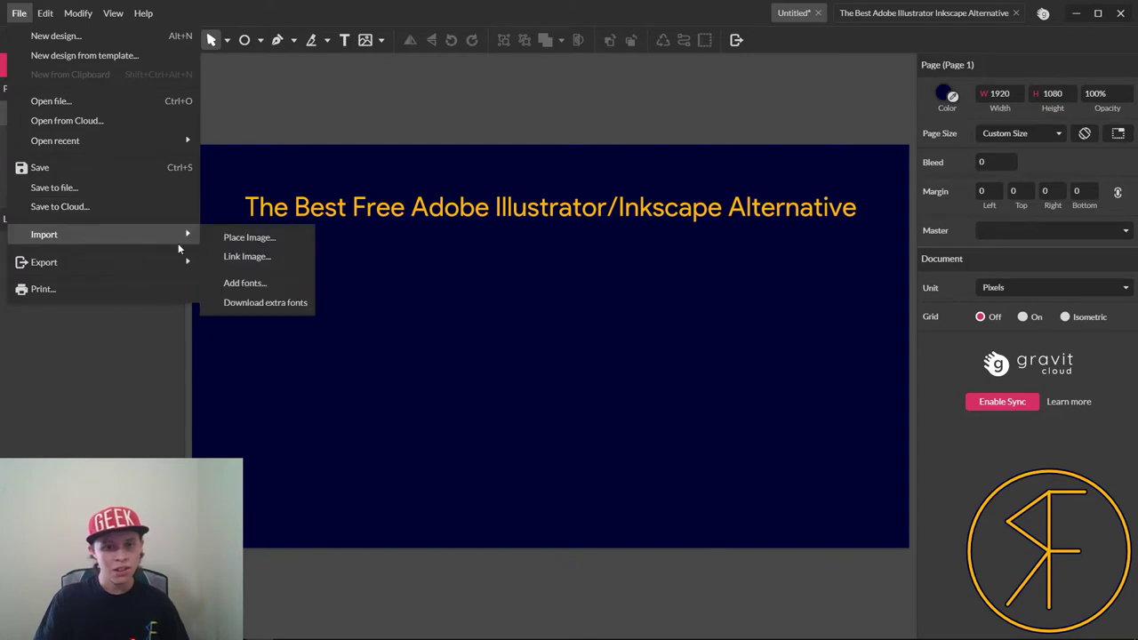
pyautogui.click(224, 239)
pyautogui.click(501, 360)
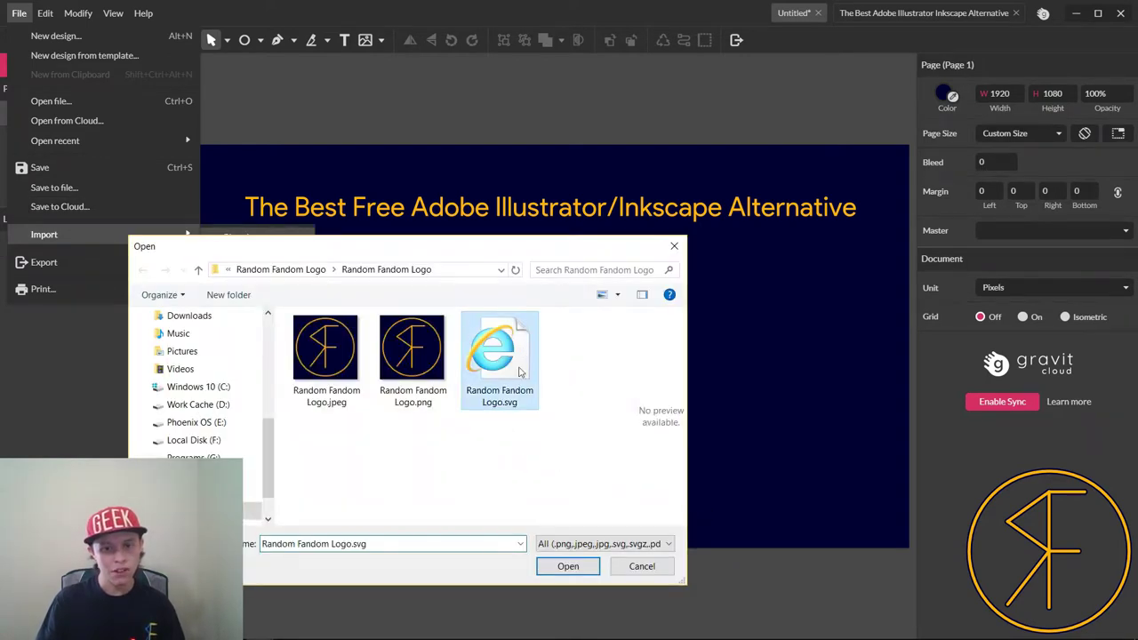
pyautogui.click(569, 565)
# - Move the SVG logo to the page's bottom-left corner, reverting a trial enlargement
pyautogui.moveTo(558, 340); pyautogui.dragTo(254, 490)
pyautogui.moveTo(305, 433); pyautogui.dragTo(601, 148)
pyautogui.click(718, 440)
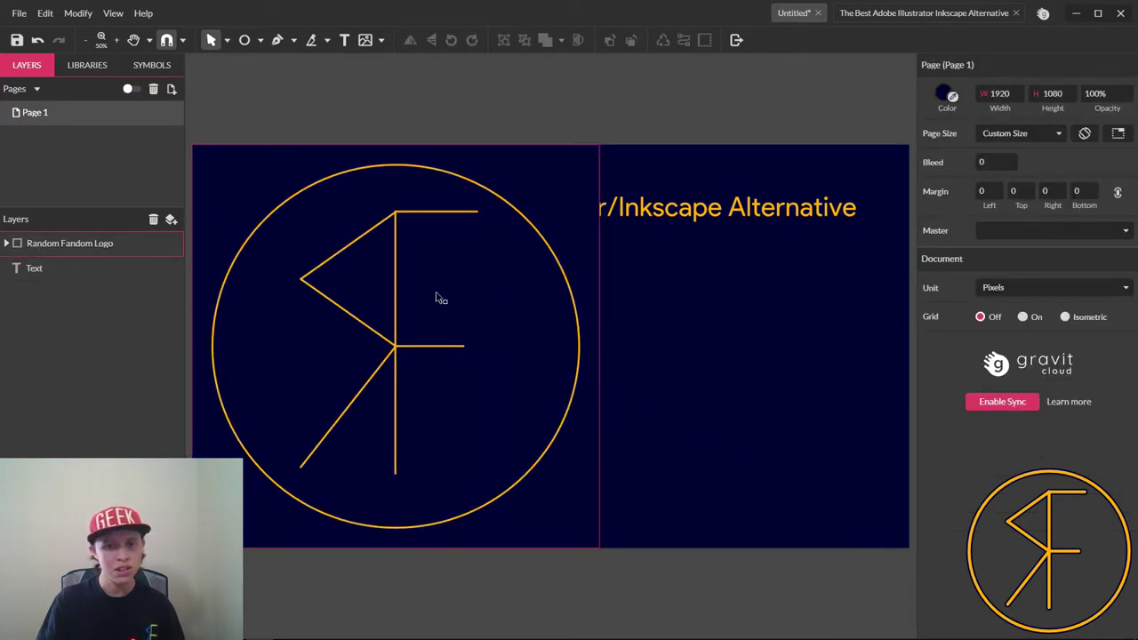
pyautogui.click(38, 41)
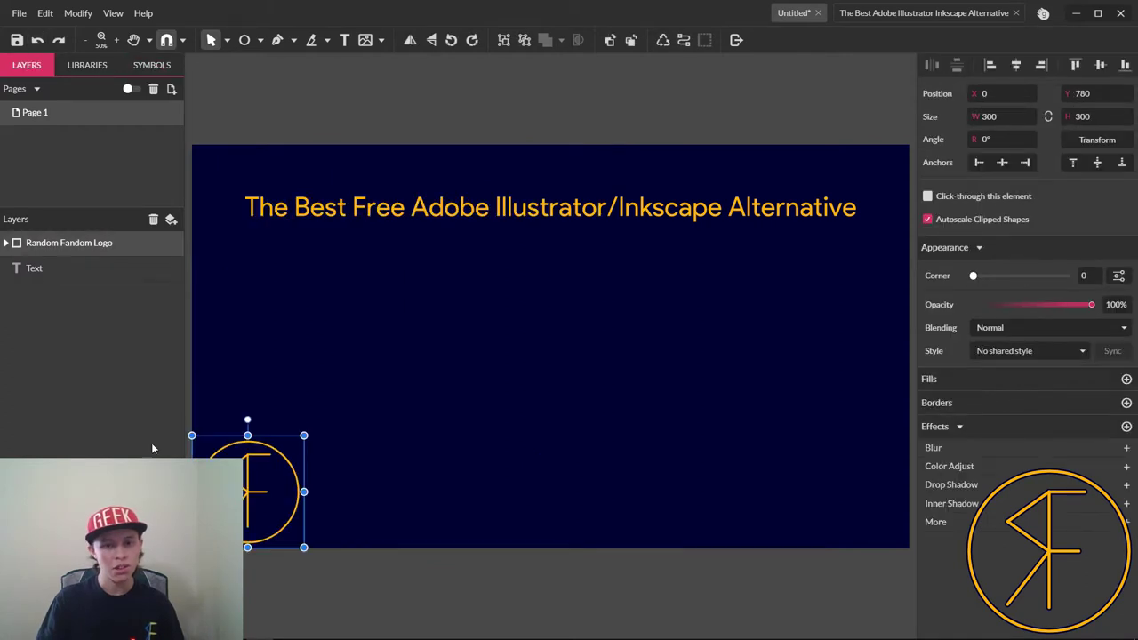
# - Move the logo to the bottom-right corner, undoing trial stretches and a rotation
pyautogui.moveTo(258, 502); pyautogui.dragTo(853, 512)
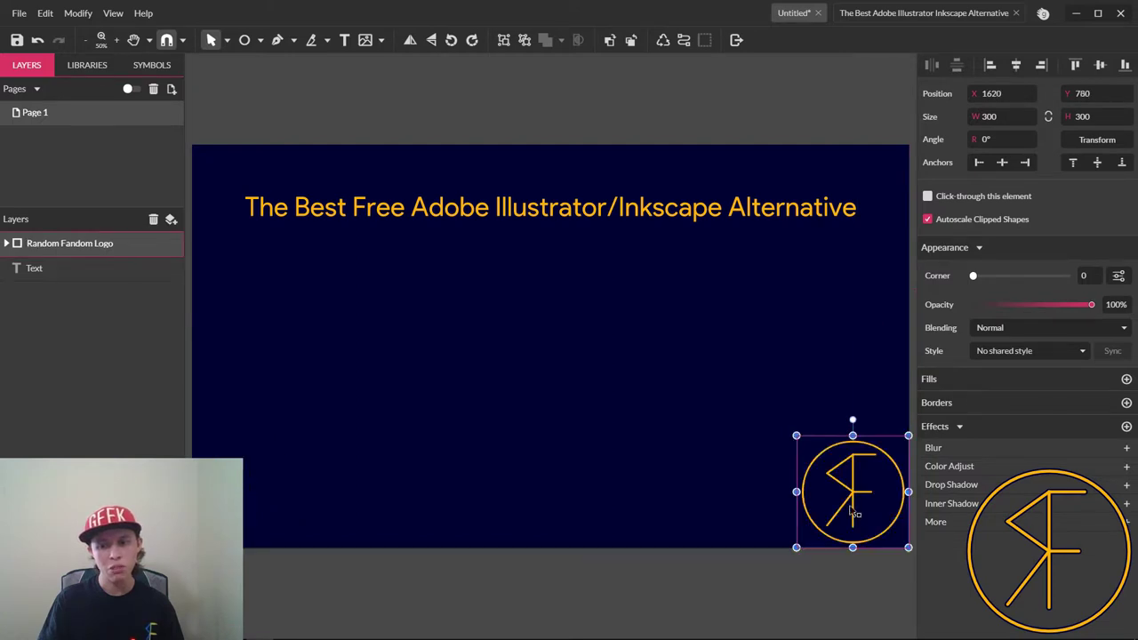
pyautogui.click(698, 457)
pyautogui.click(876, 498)
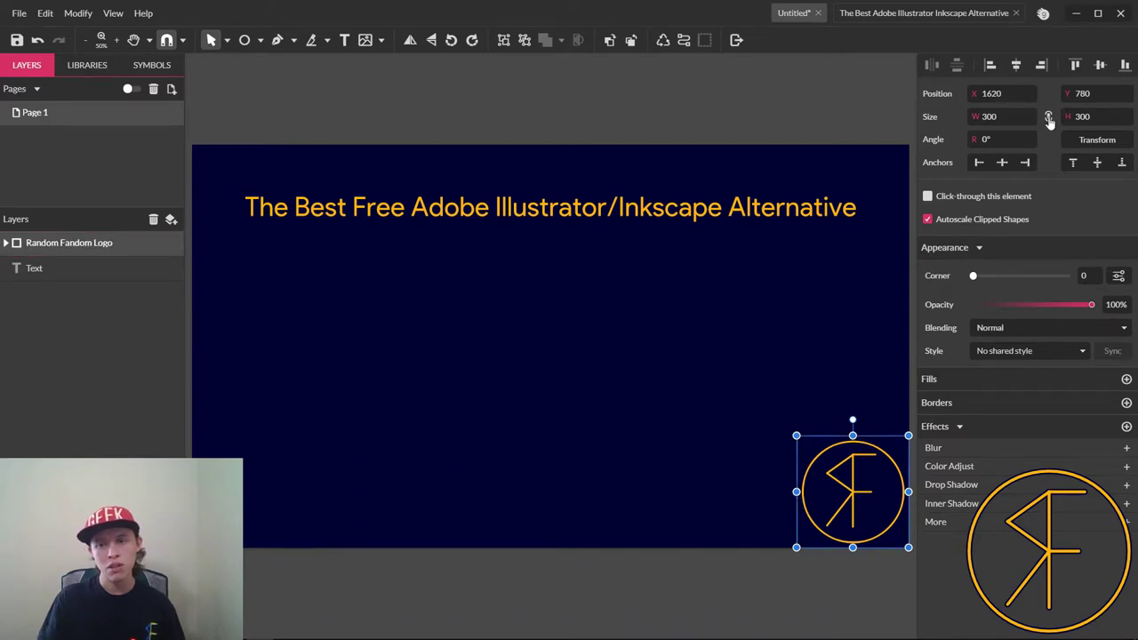
pyautogui.moveTo(796, 492); pyautogui.dragTo(464, 499)
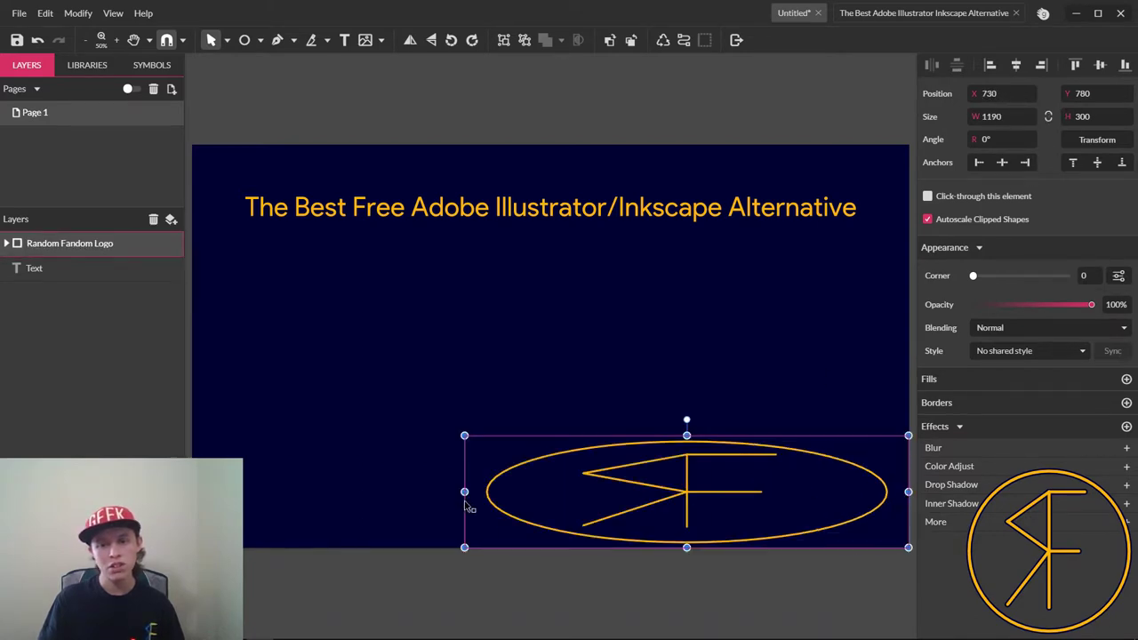
pyautogui.click(37, 40)
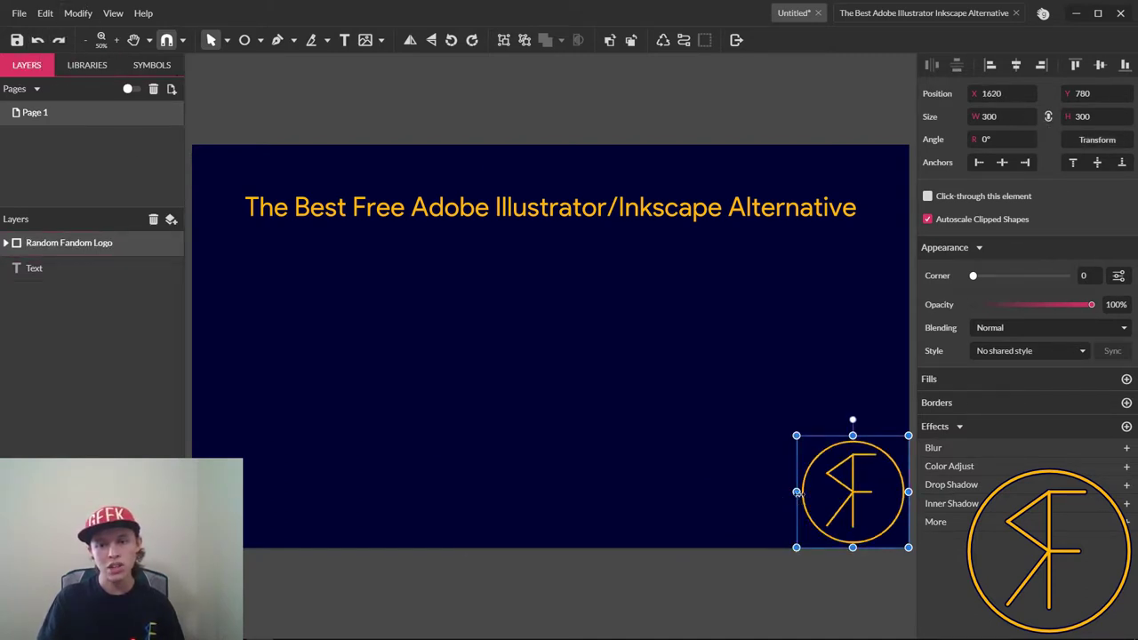
pyautogui.moveTo(796, 491); pyautogui.dragTo(770, 503)
pyautogui.click(37, 40)
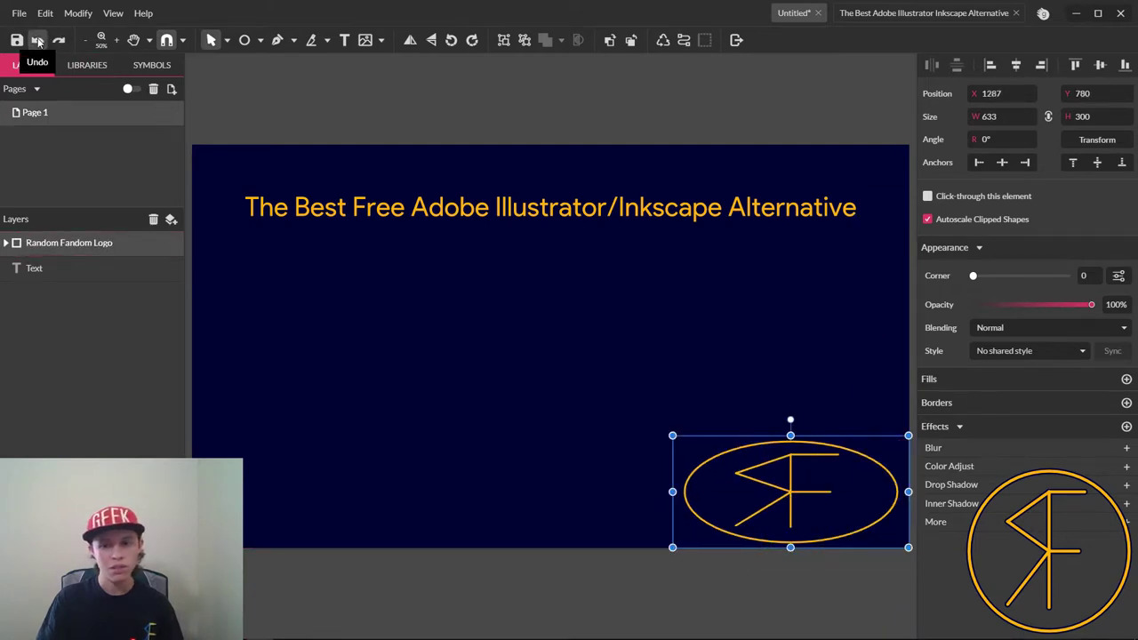
pyautogui.click(37, 40)
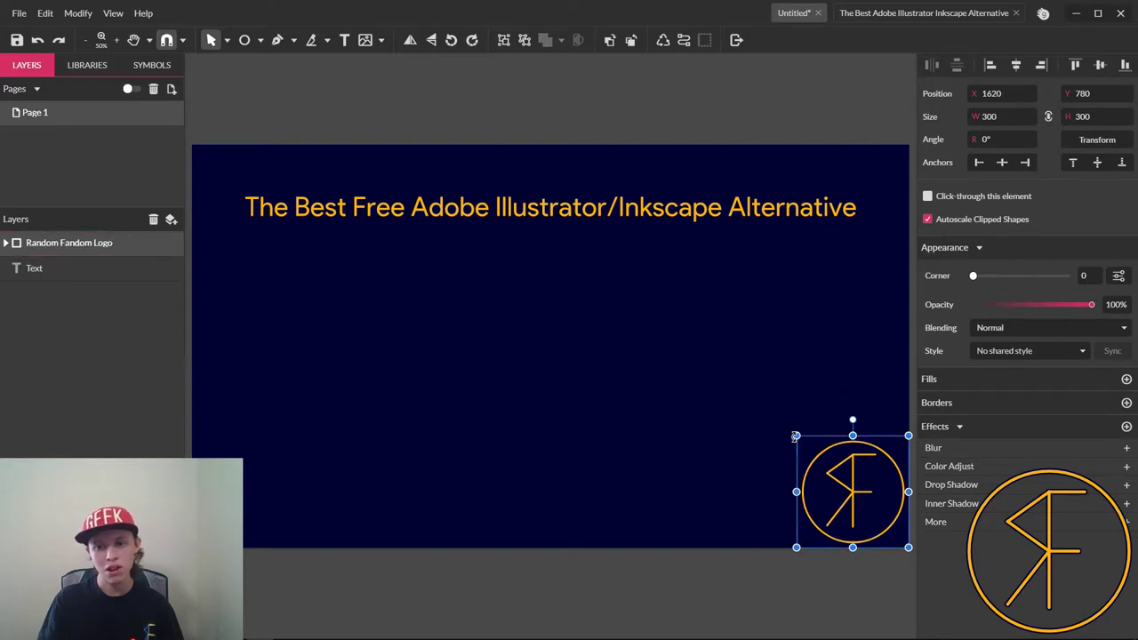
pyautogui.moveTo(795, 436)
pyautogui.mouseDown()
pyautogui.moveTo(772, 421)
pyautogui.moveTo(775, 439)
pyautogui.mouseUp()
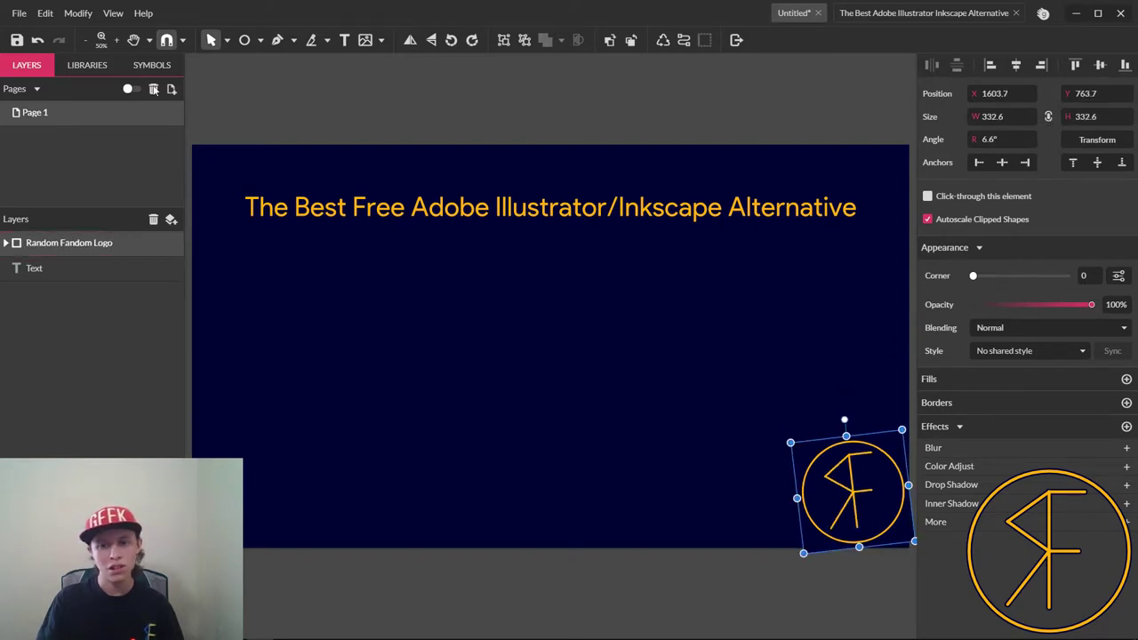
pyautogui.click(37, 40)
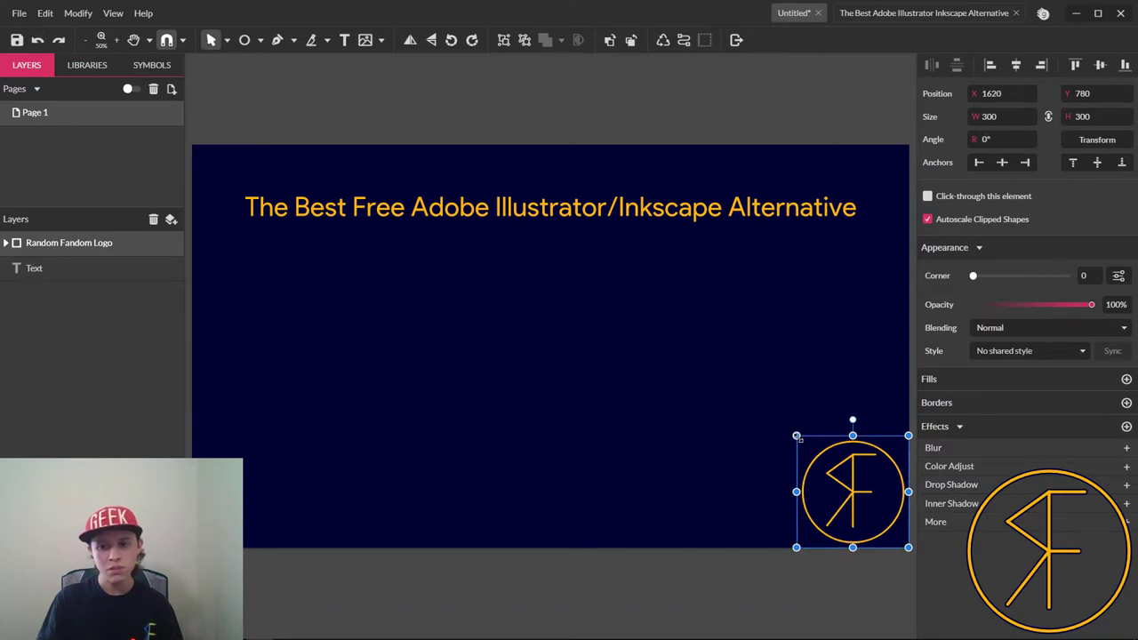
# - Turn on Keep Ratio and resize the logo proportionally, slightly larger, in the bottom-right corner
pyautogui.moveTo(796, 437); pyautogui.dragTo(558, 396)
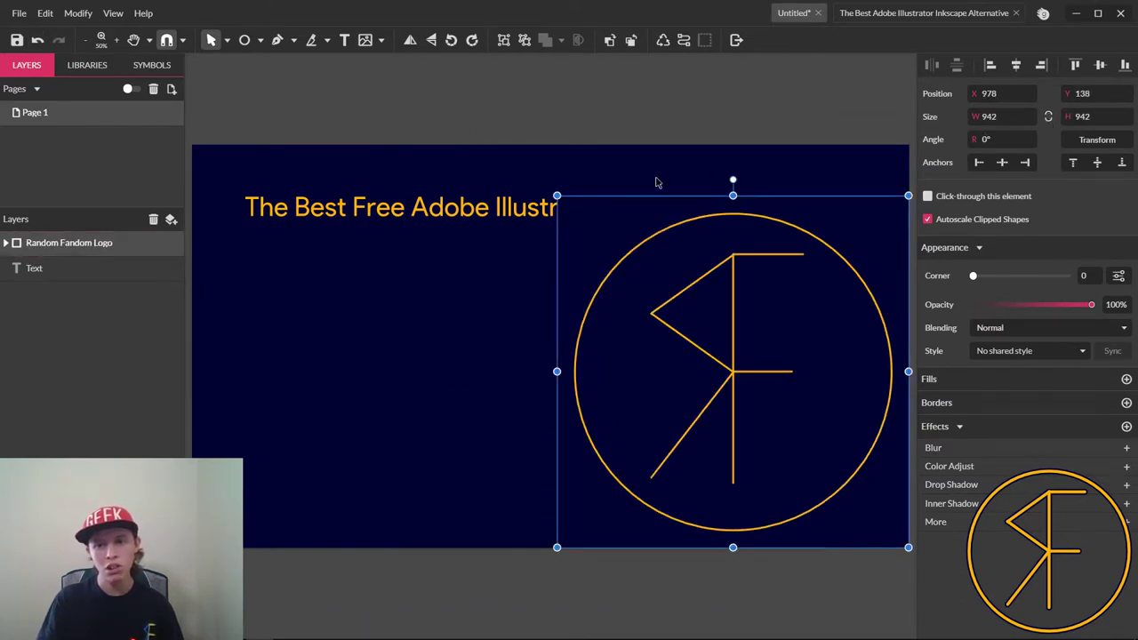
pyautogui.click(162, 233)
pyautogui.moveTo(213, 220); pyautogui.dragTo(602, 221)
pyautogui.click(39, 40)
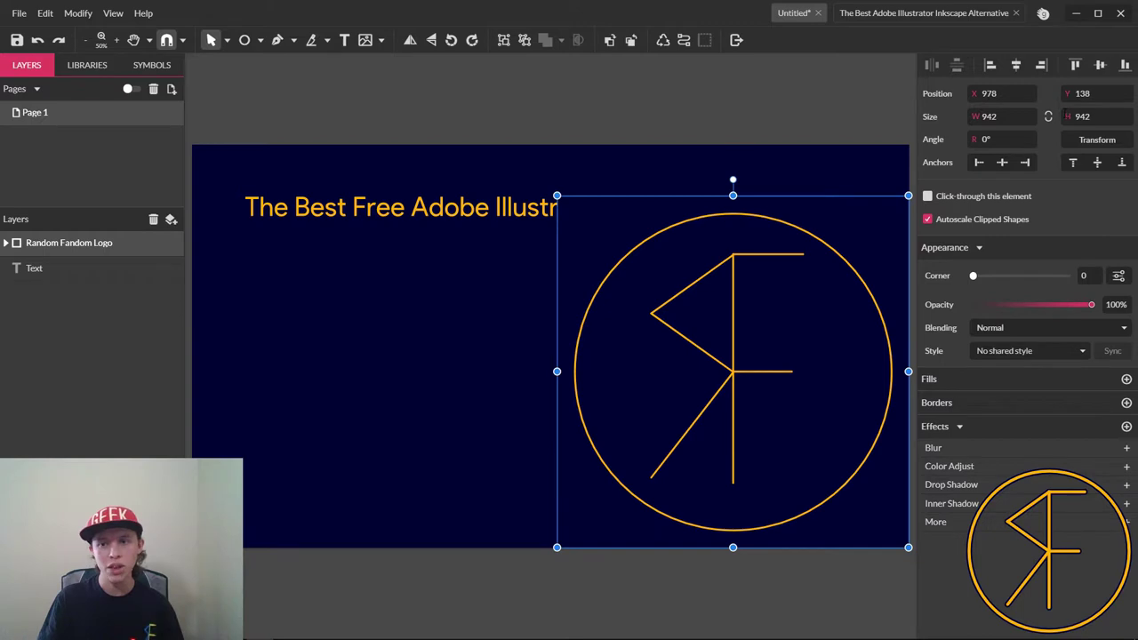
pyautogui.click(1049, 117)
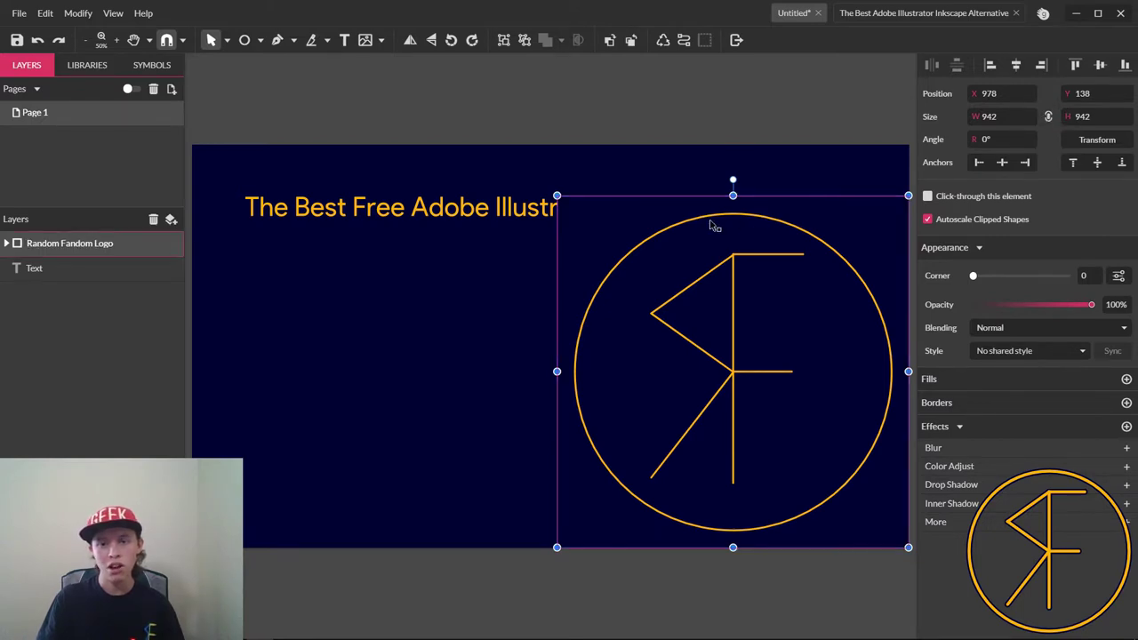
pyautogui.moveTo(558, 196); pyautogui.dragTo(793, 417)
pyautogui.click(516, 320)
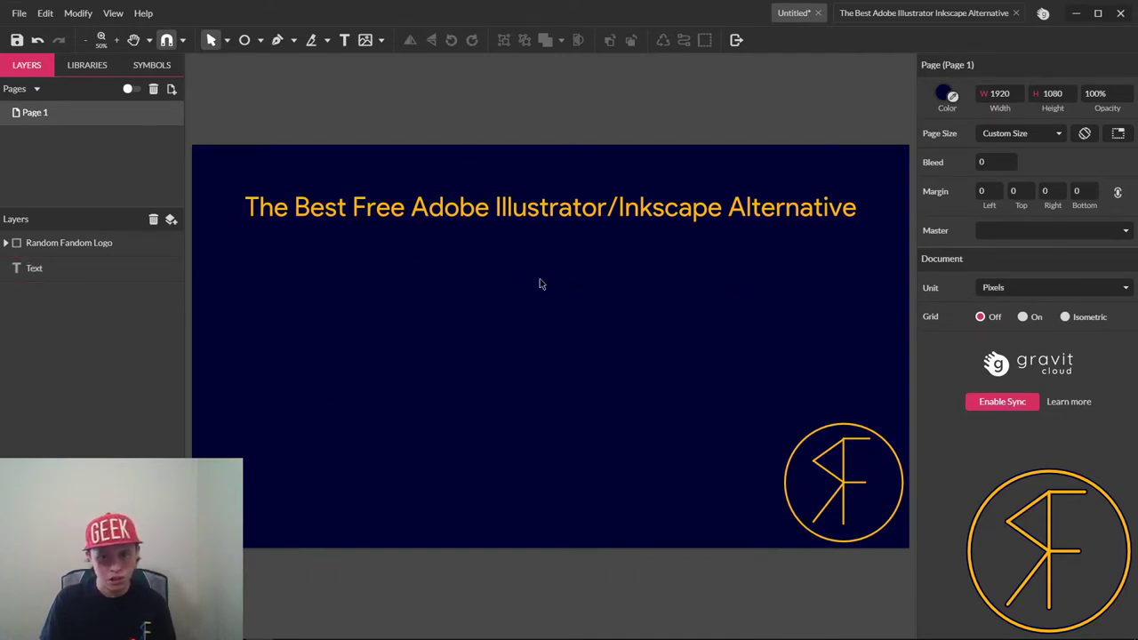
# - Open the File menu to reach the Import commands
pyautogui.click(19, 12)
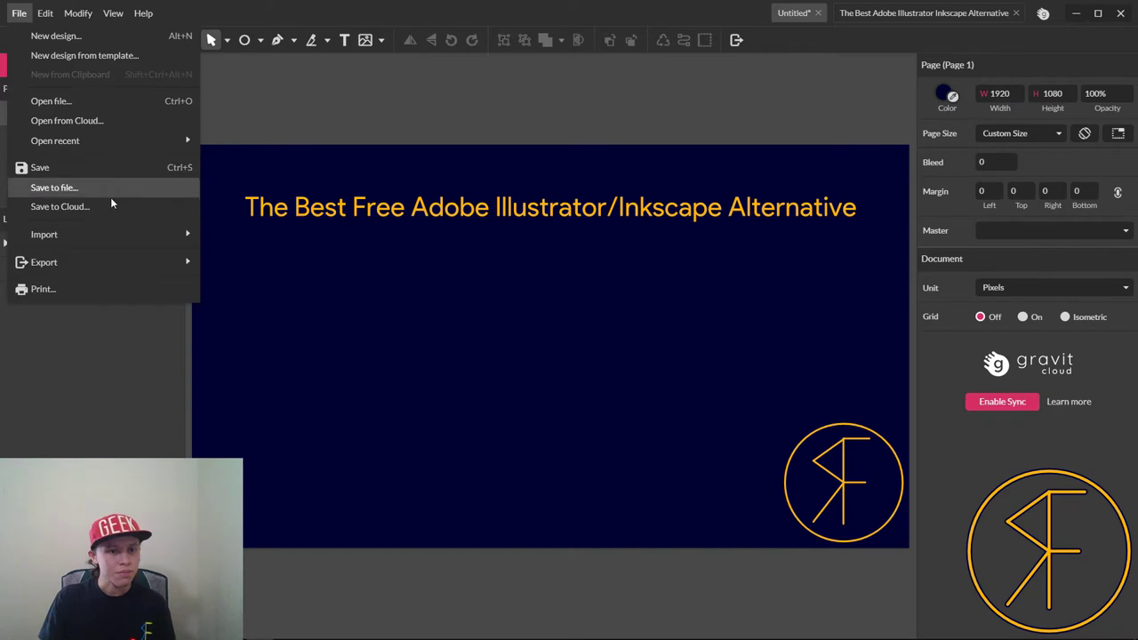
# - Place Gravit Designer.png from This PC's Pictures folder onto the navy page
pyautogui.moveTo(104, 236)
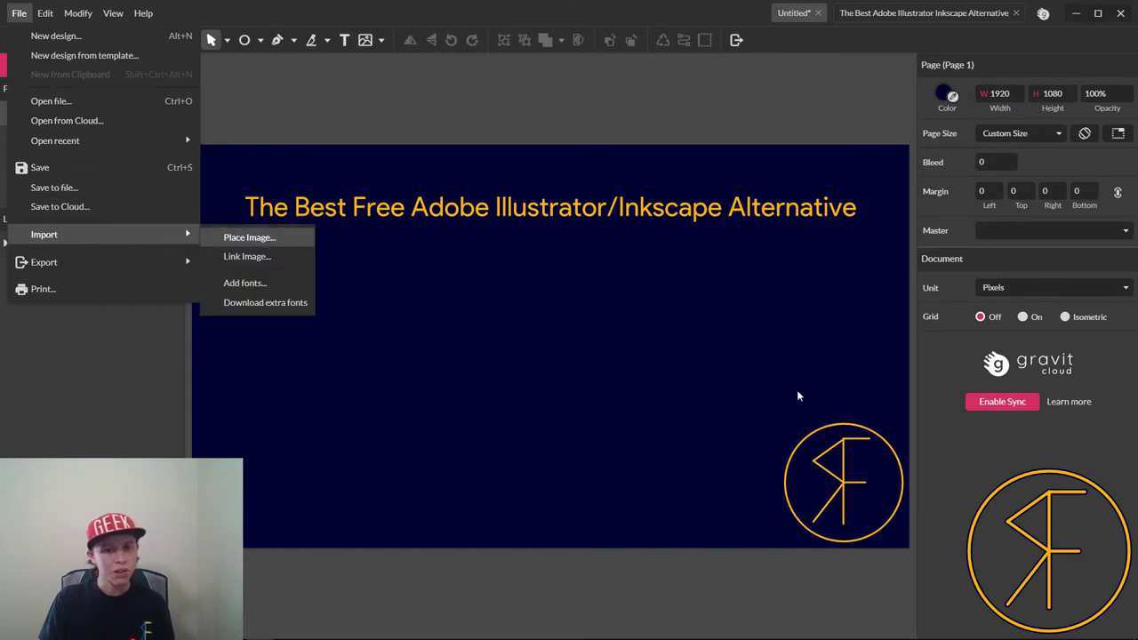
pyautogui.scroll(2, 228, 409)
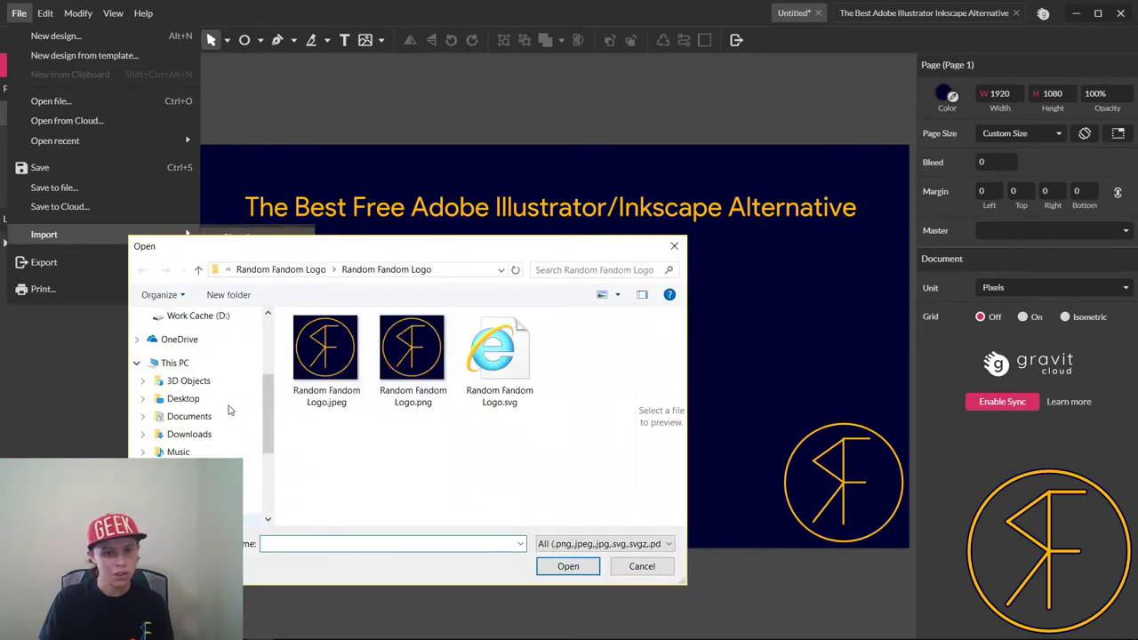
pyautogui.scroll(1, 200, 395)
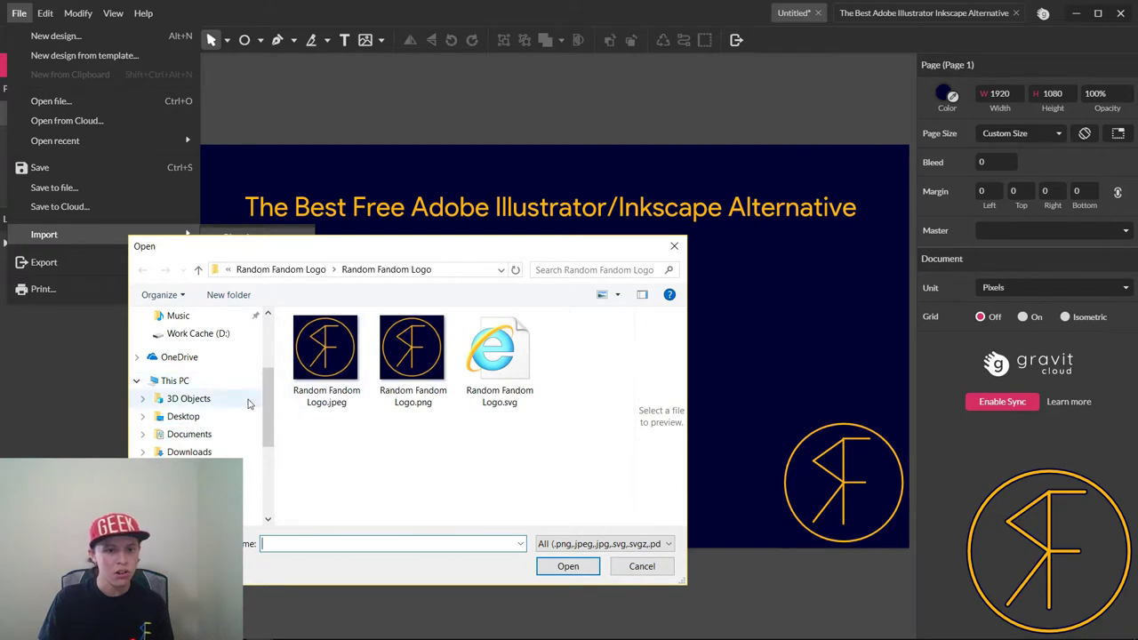
pyautogui.click(193, 384)
pyautogui.scroll(3, 199, 356)
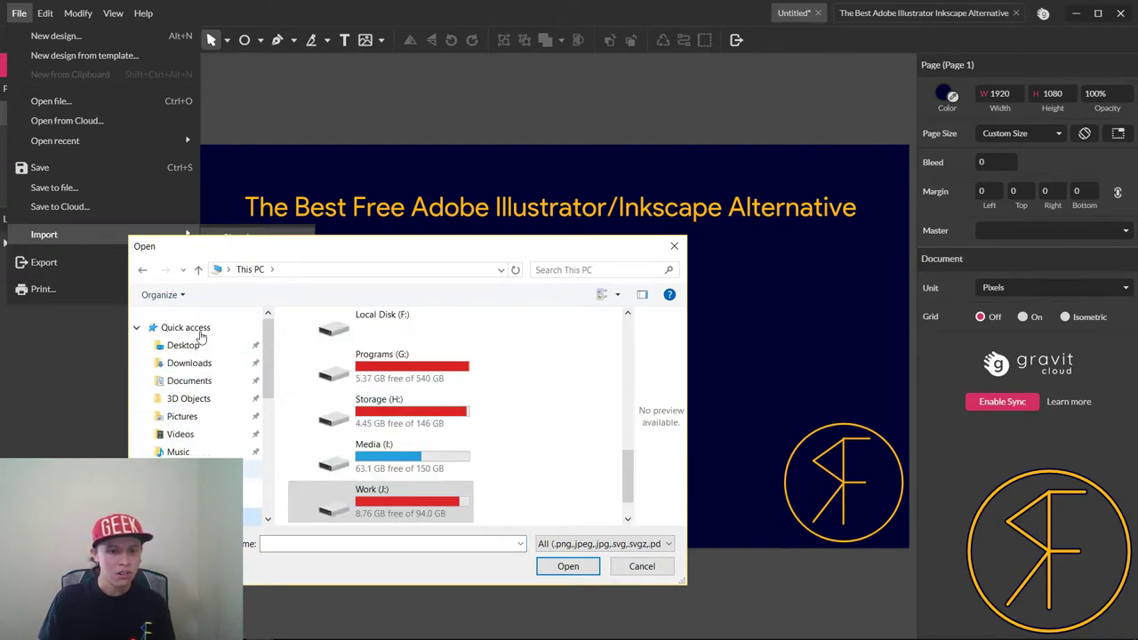
pyautogui.scroll(-1, 218, 422)
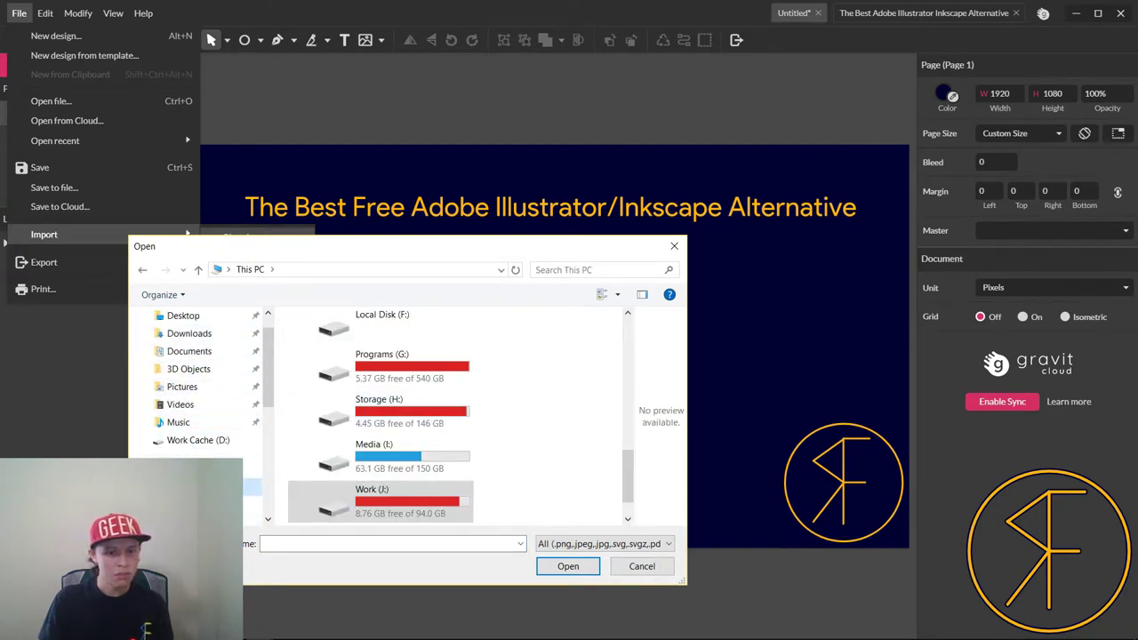
pyautogui.click(182, 387)
pyautogui.scroll(-3, 459, 460)
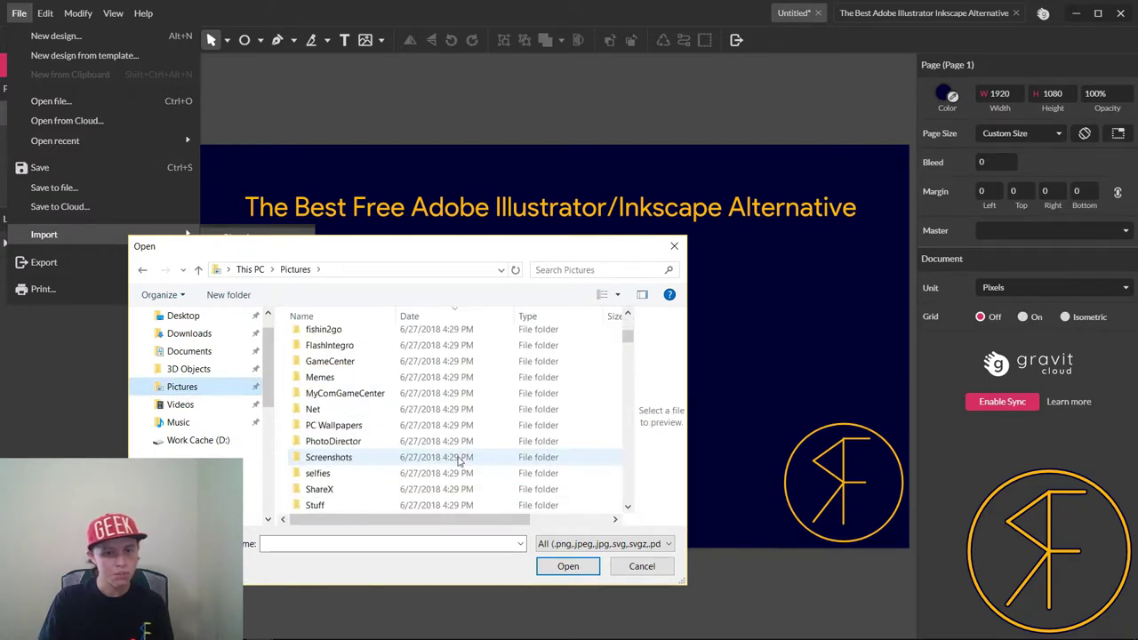
pyautogui.scroll(-4, 363, 462)
pyautogui.click(359, 413)
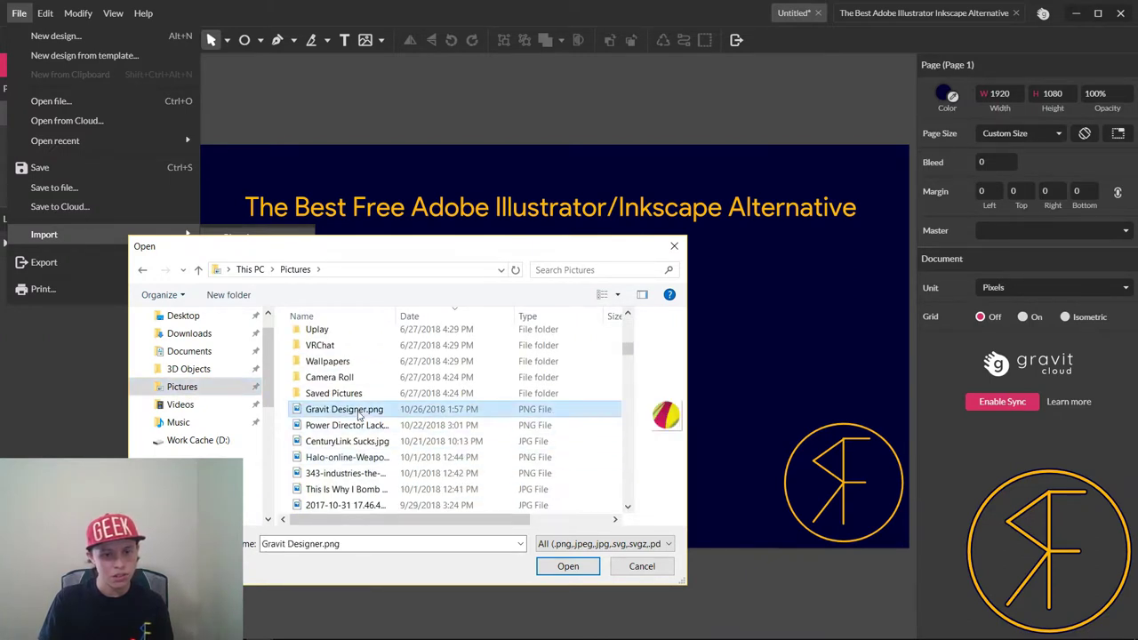
pyautogui.click(574, 568)
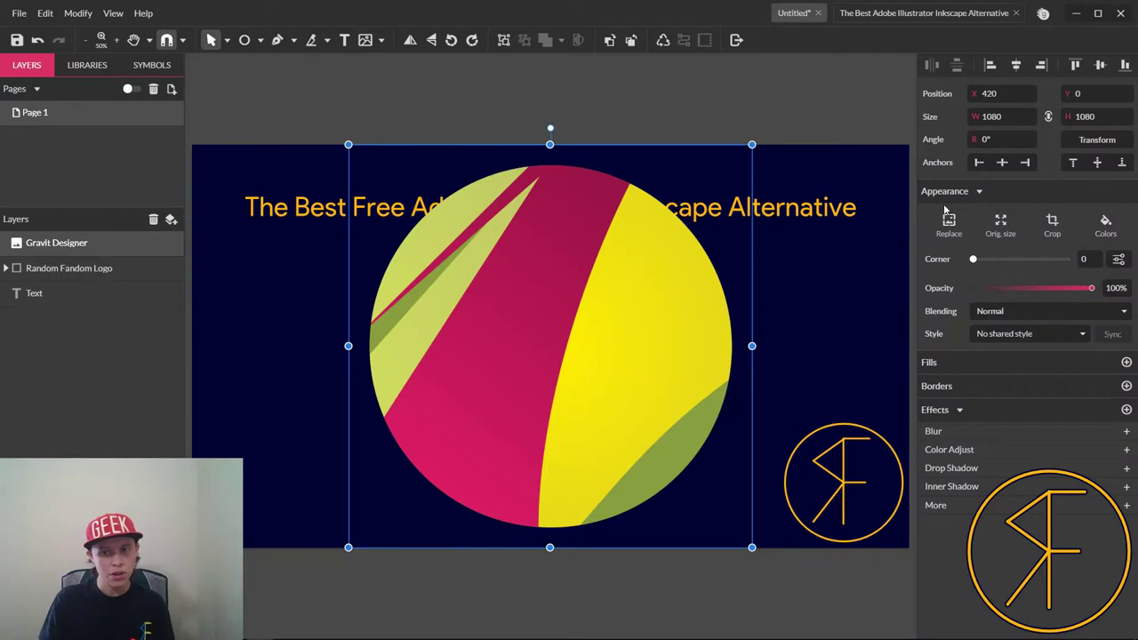
# - Set the Gravit logo width to 512 px and center it horizontally and vertically
pyautogui.click(977, 120)
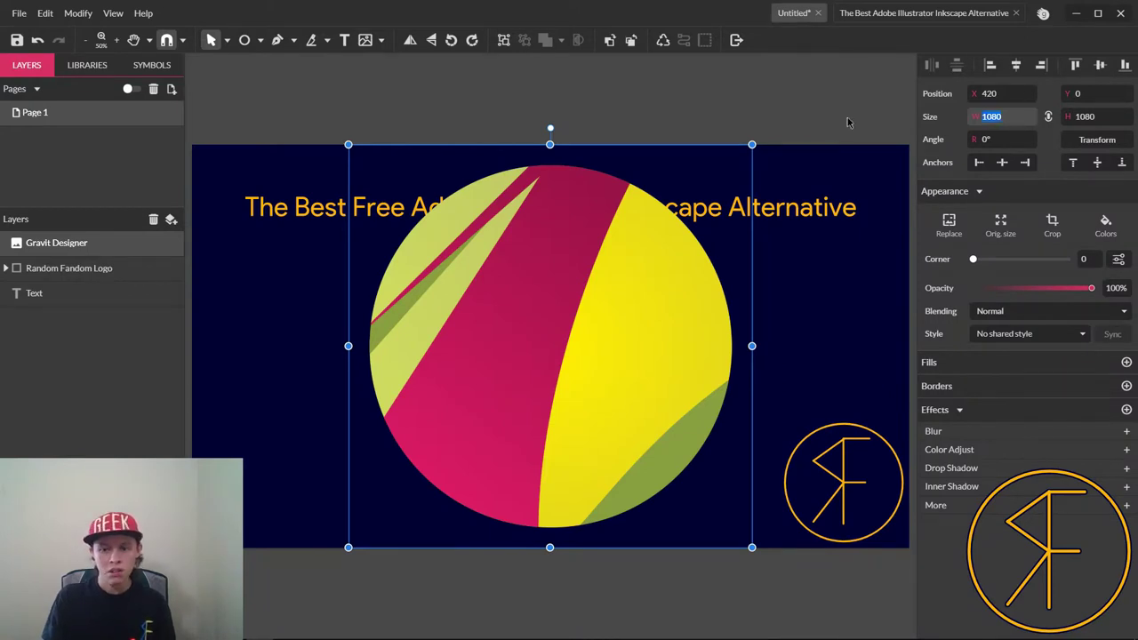
pyautogui.write('512')
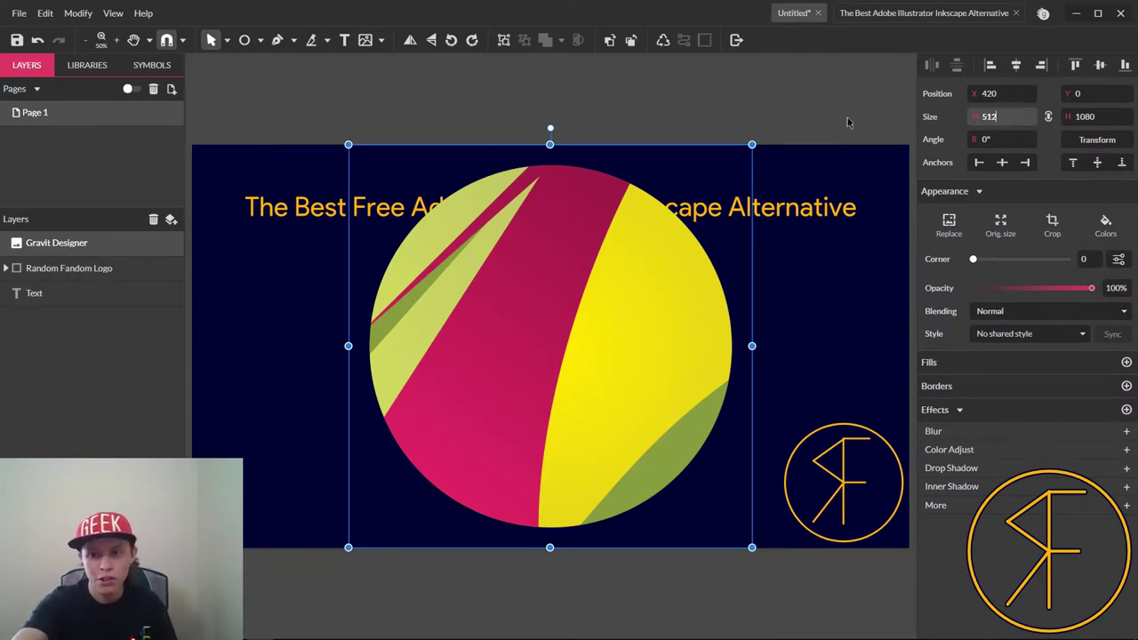
pyautogui.press('Return')
pyautogui.click(1016, 66)
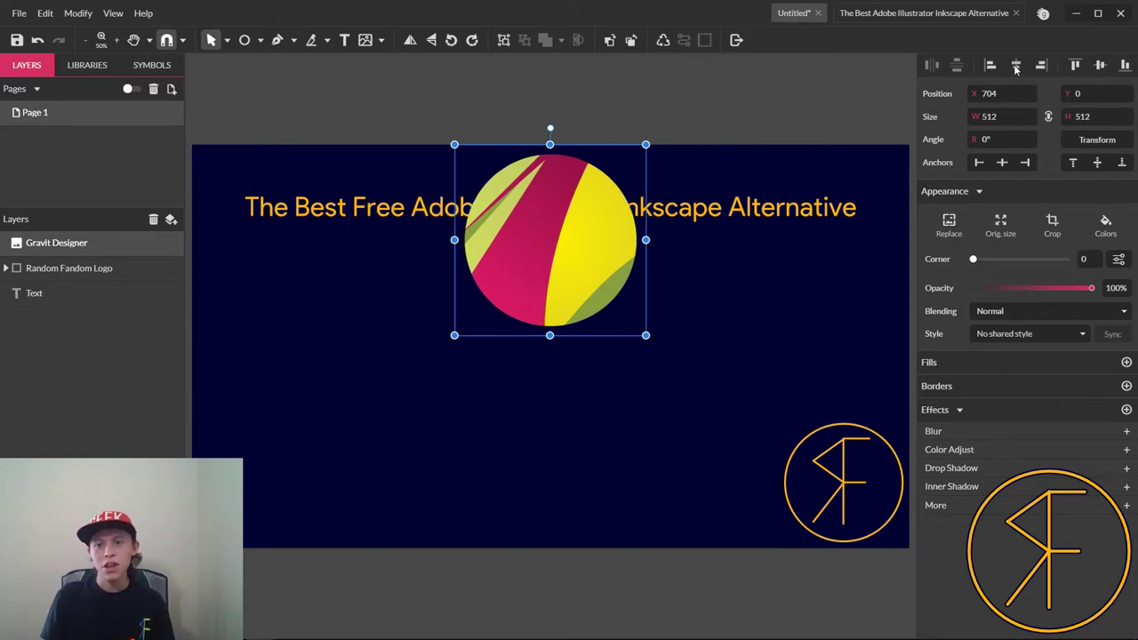
pyautogui.click(1101, 66)
pyautogui.click(744, 379)
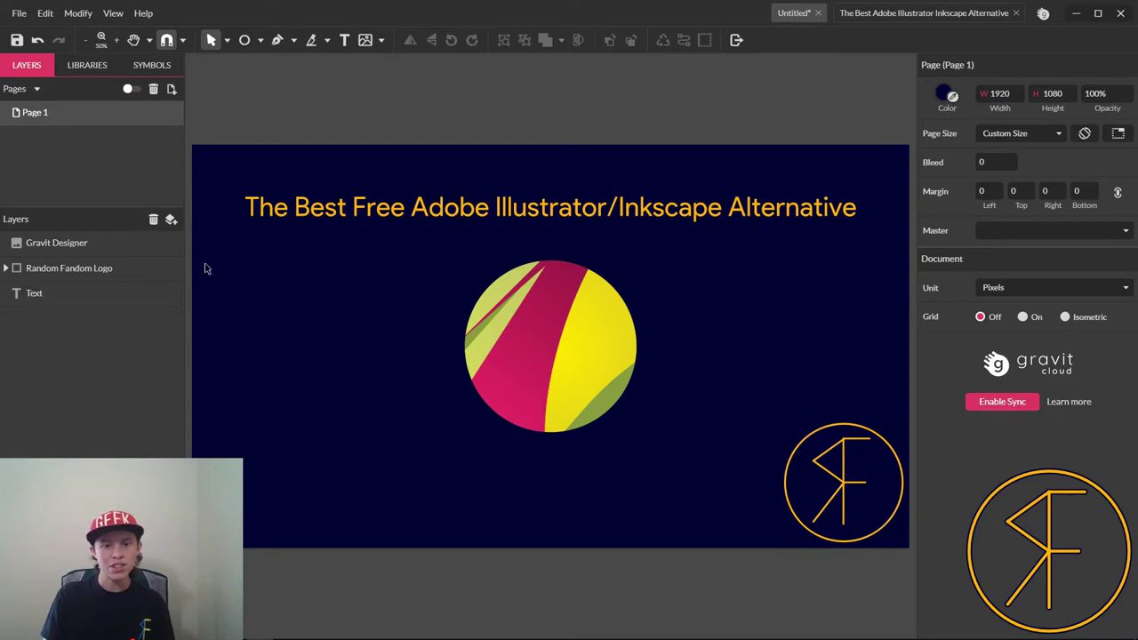
# - Open the Start menu and scroll the tiles to find paint.net
pyautogui.press('super')
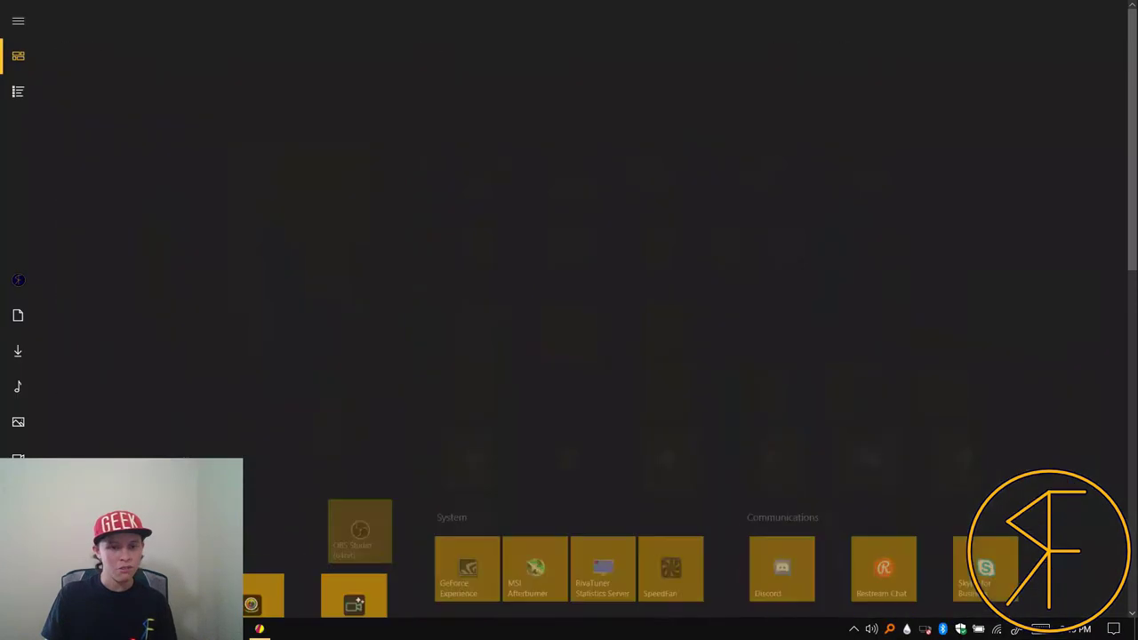
pyautogui.scroll(-7, 228, 419)
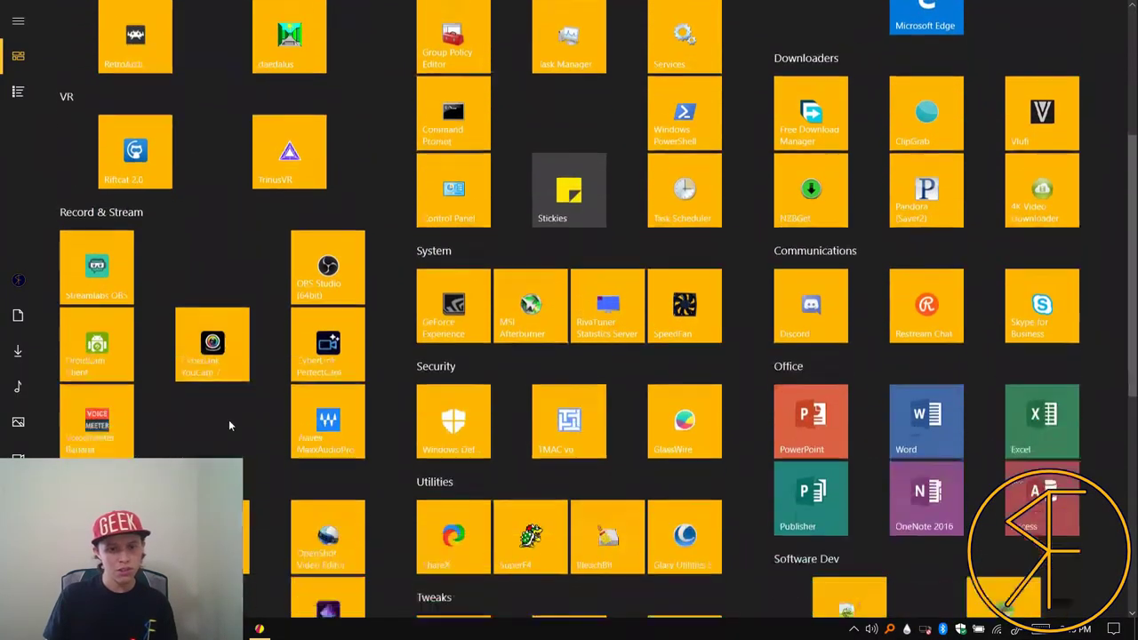
pyautogui.scroll(-3, 219, 374)
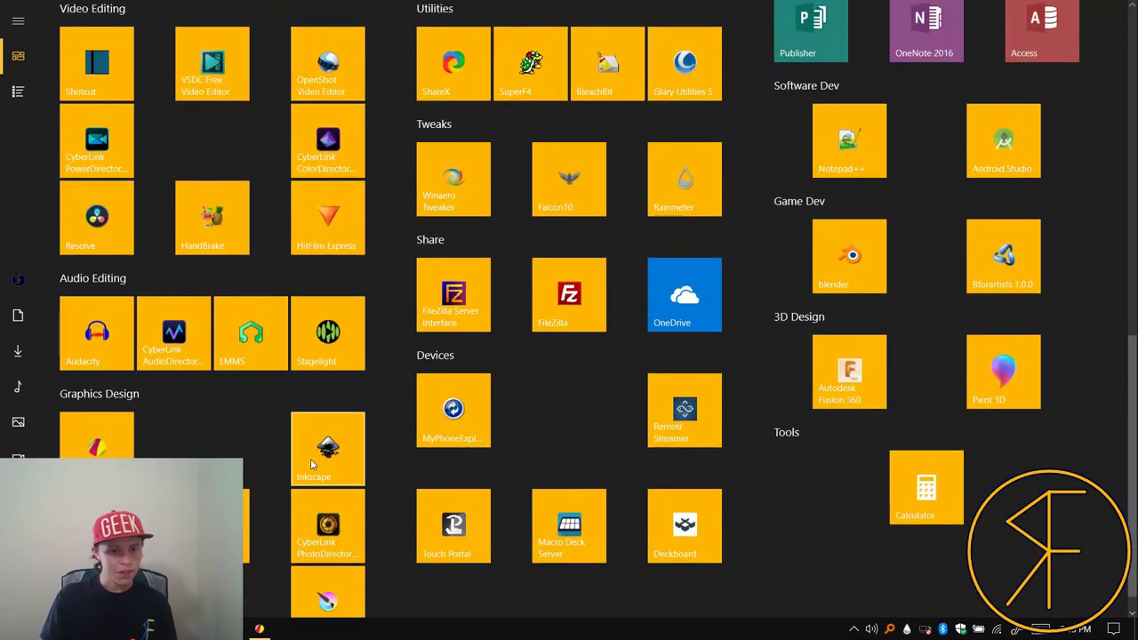
pyautogui.scroll(-1, 315, 458)
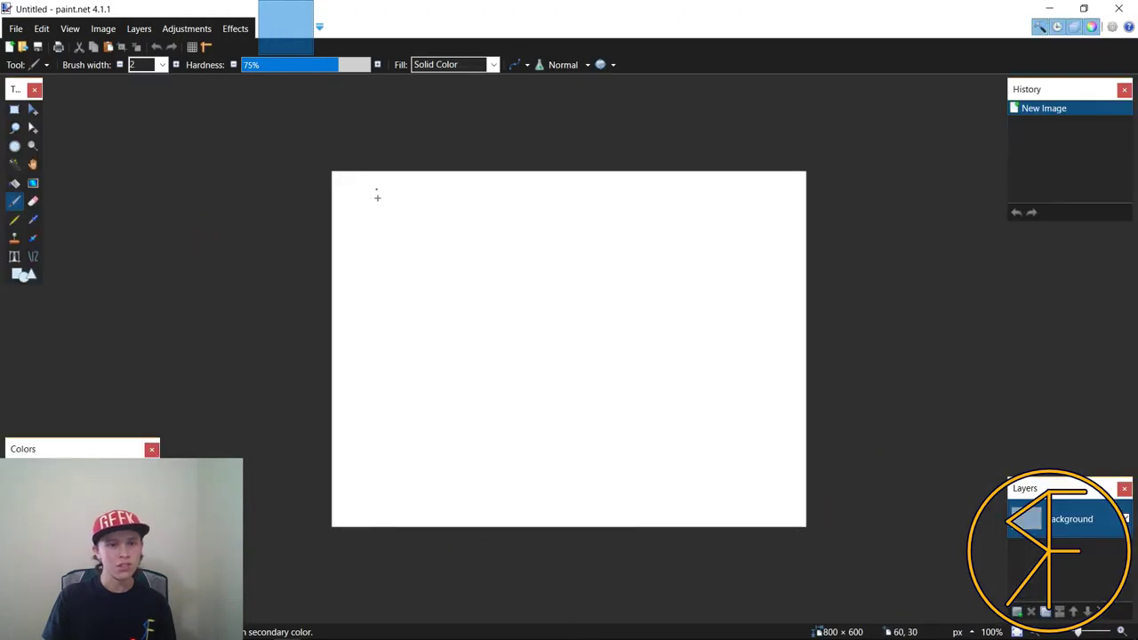
# - Try a rectangle selection and a small rectangle, then undo back to the blank image
pyautogui.click(13, 112)
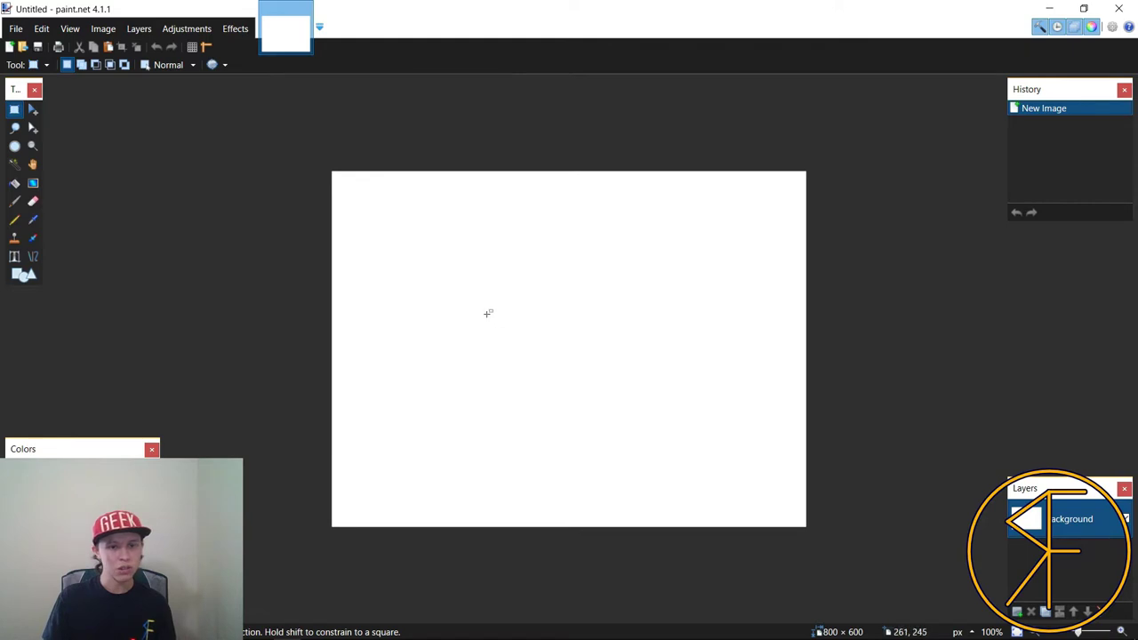
pyautogui.moveTo(407, 240); pyautogui.dragTo(737, 486)
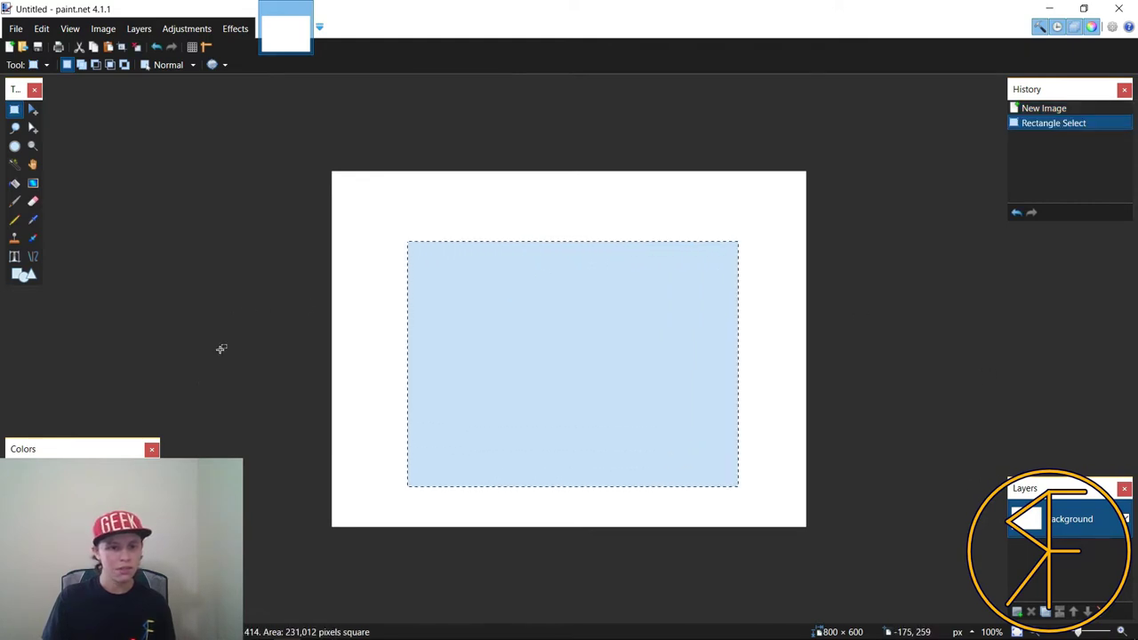
pyautogui.click(24, 274)
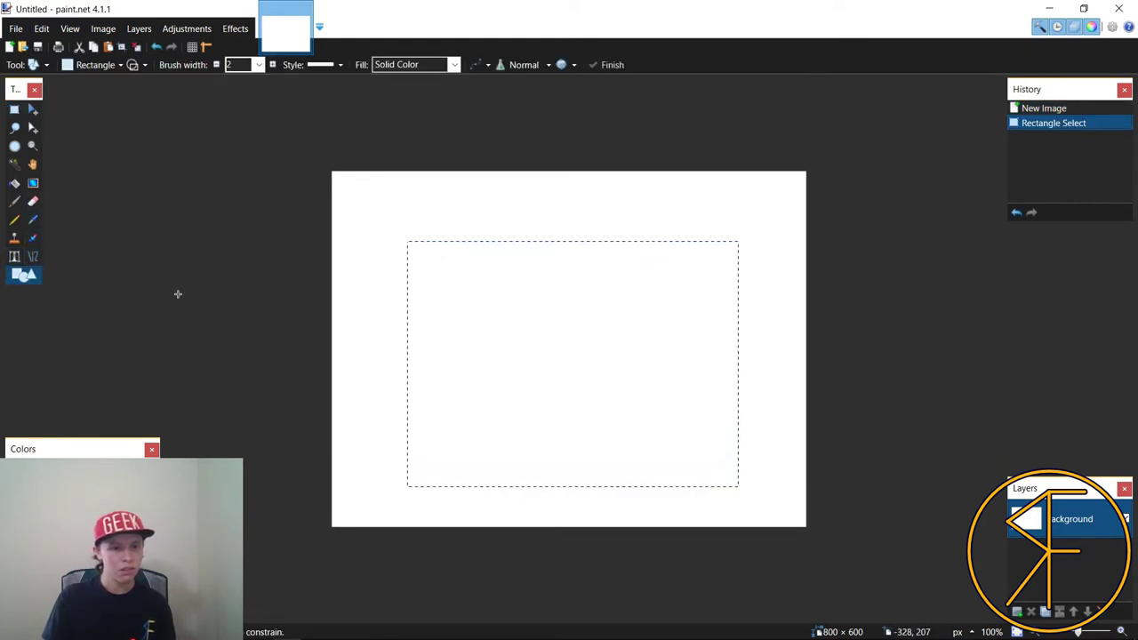
pyautogui.click(398, 199)
pyautogui.moveTo(391, 216); pyautogui.dragTo(706, 346)
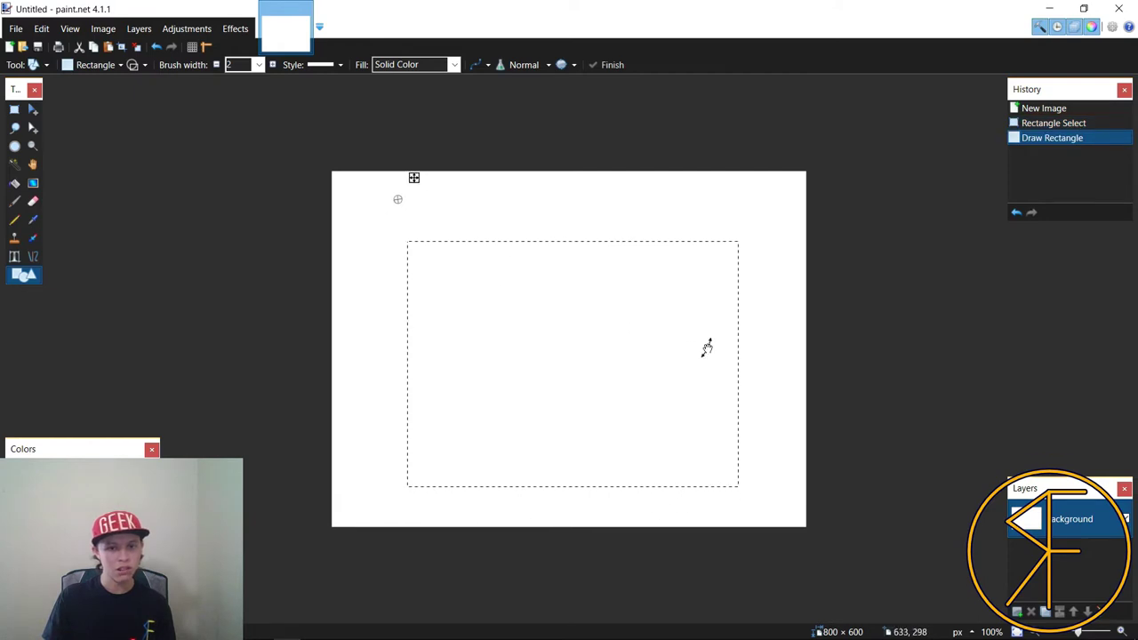
pyautogui.click(157, 50)
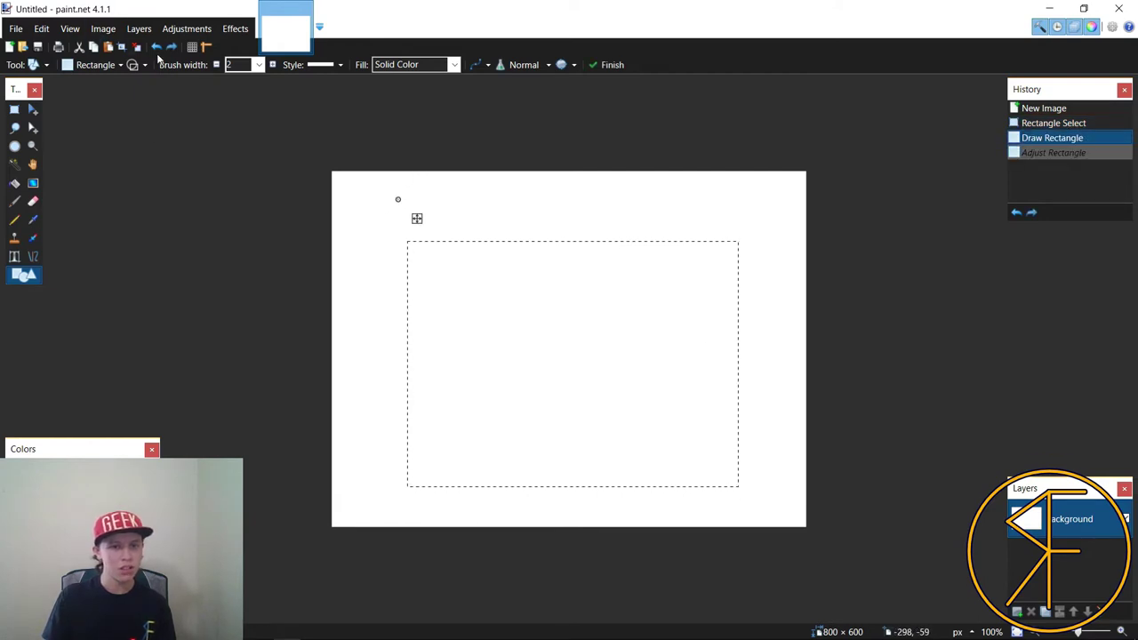
pyautogui.click(157, 50)
pyautogui.click(156, 49)
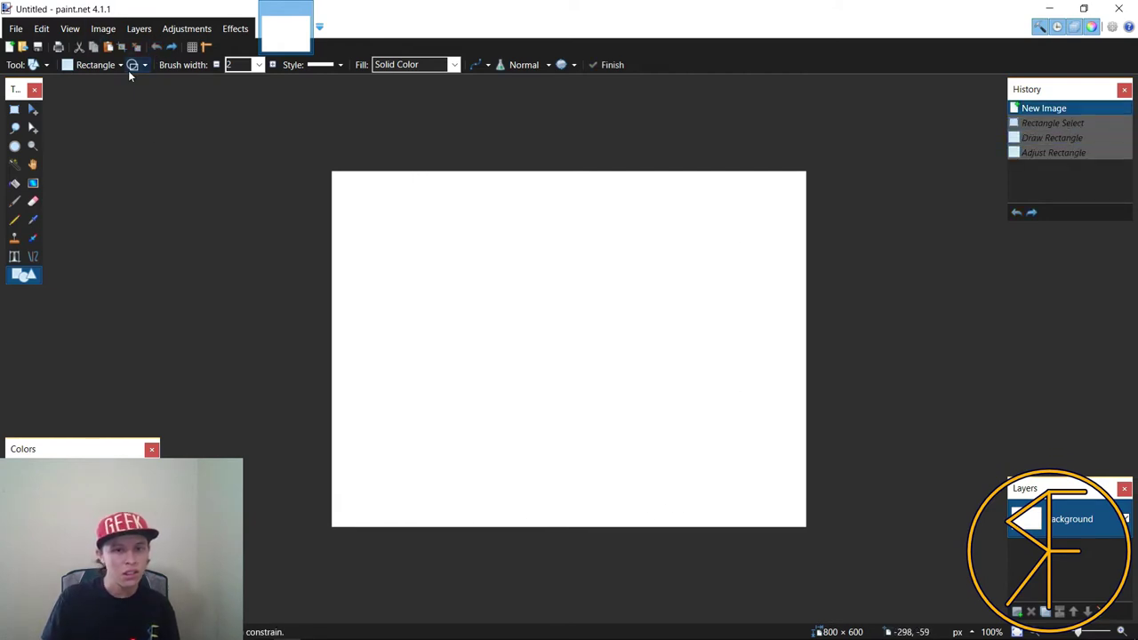
# - Switch shapes to Draw Filled Shape and draw a solid black rectangle on the canvas
pyautogui.click(143, 68)
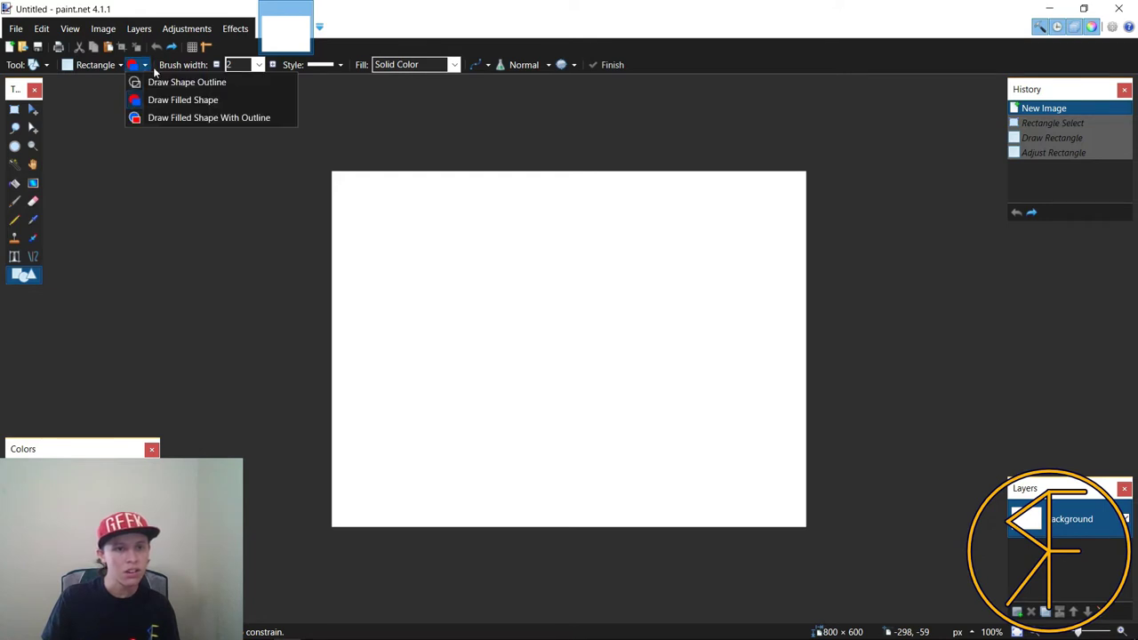
pyautogui.click(174, 102)
pyautogui.moveTo(440, 243); pyautogui.dragTo(685, 371)
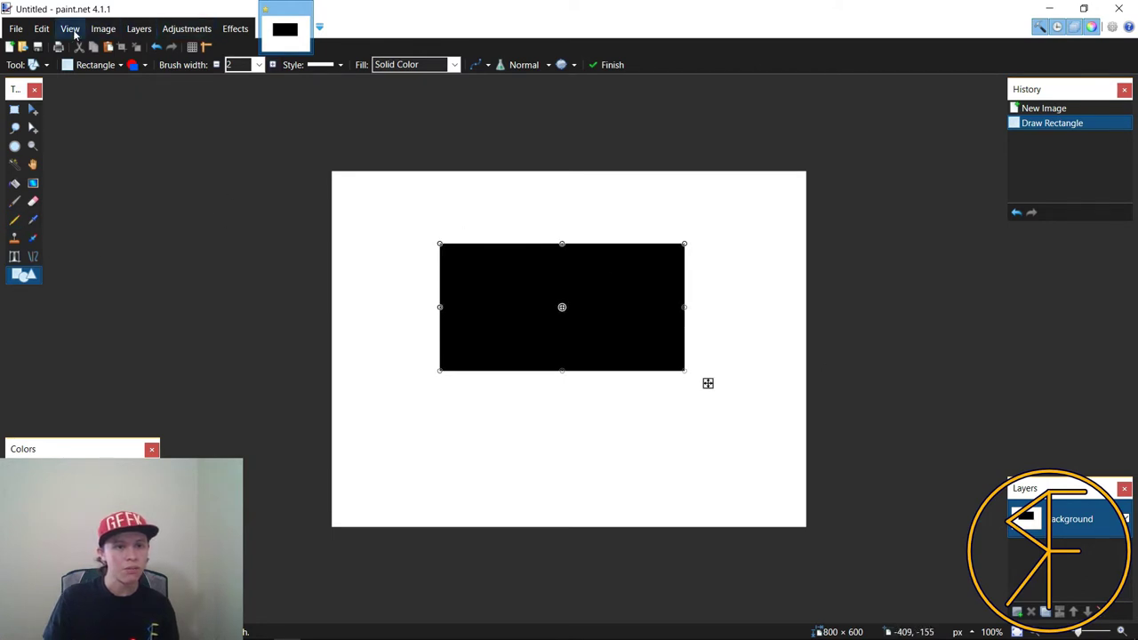
# - Look through the Edit, View and Layers menus without changing anything
pyautogui.click(37, 29)
pyautogui.click(73, 30)
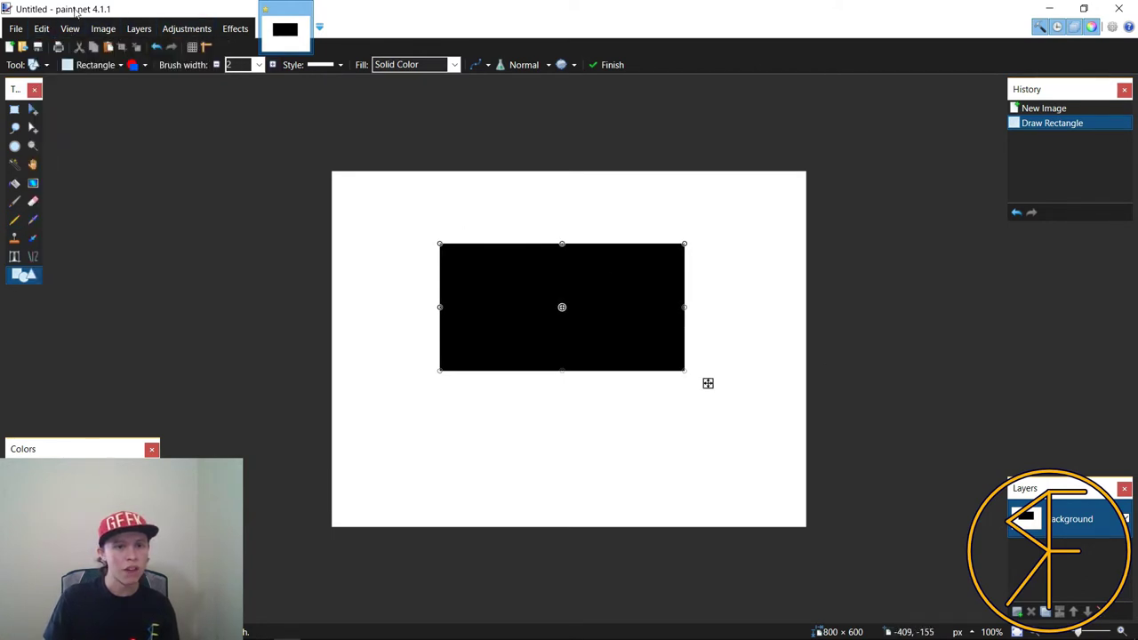
pyautogui.click(69, 29)
pyautogui.moveTo(188, 25)
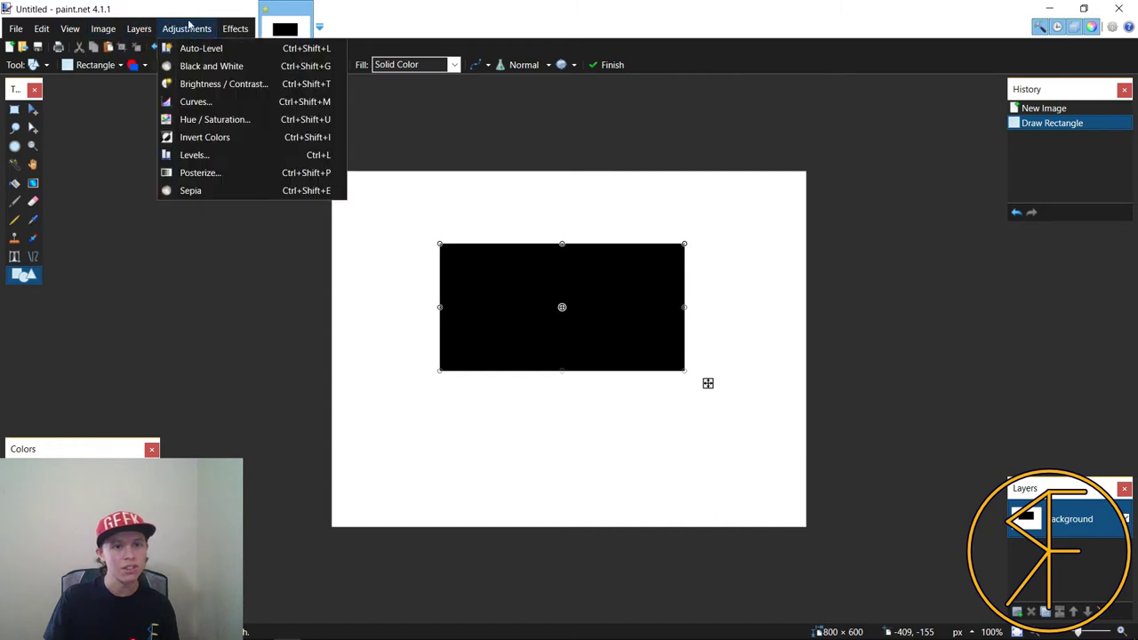
pyautogui.moveTo(230, 33)
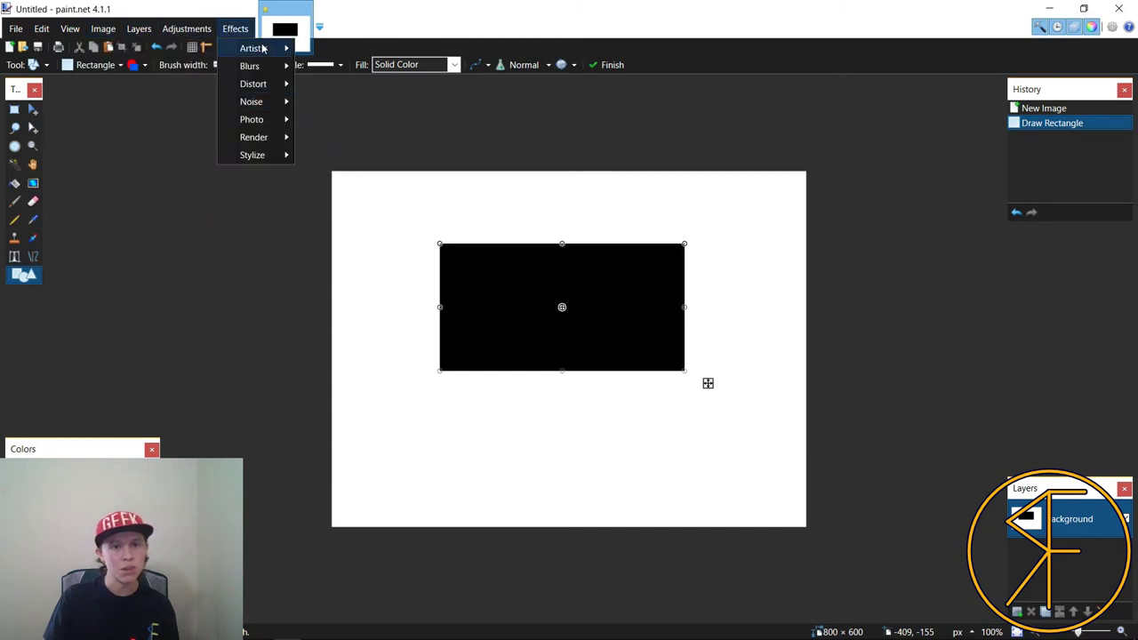
pyautogui.moveTo(284, 48)
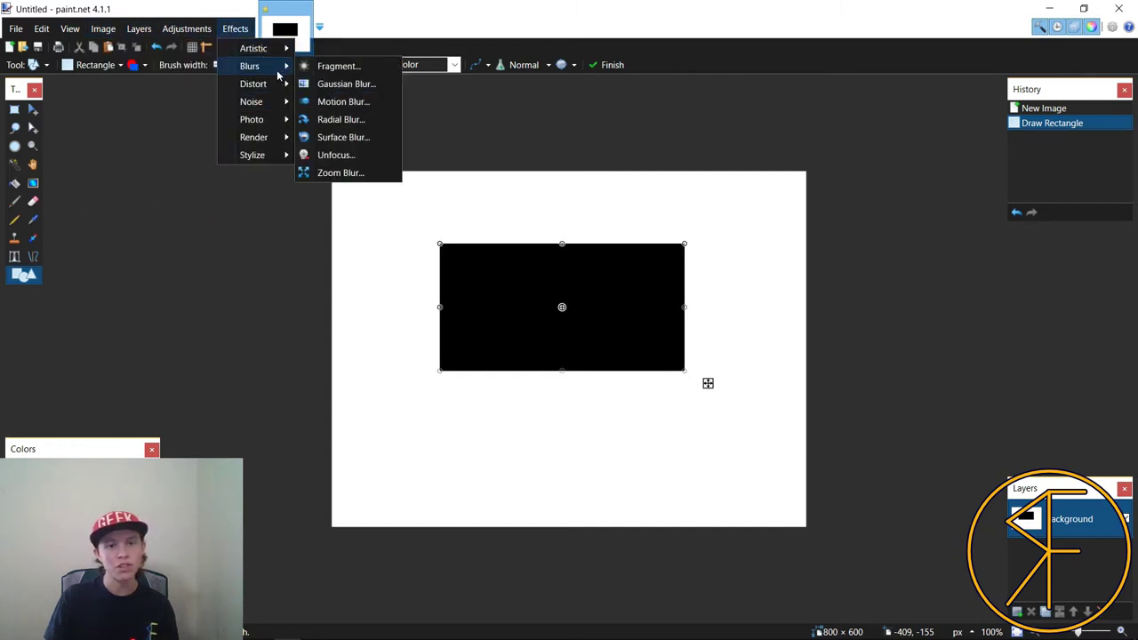
pyautogui.moveTo(276, 84)
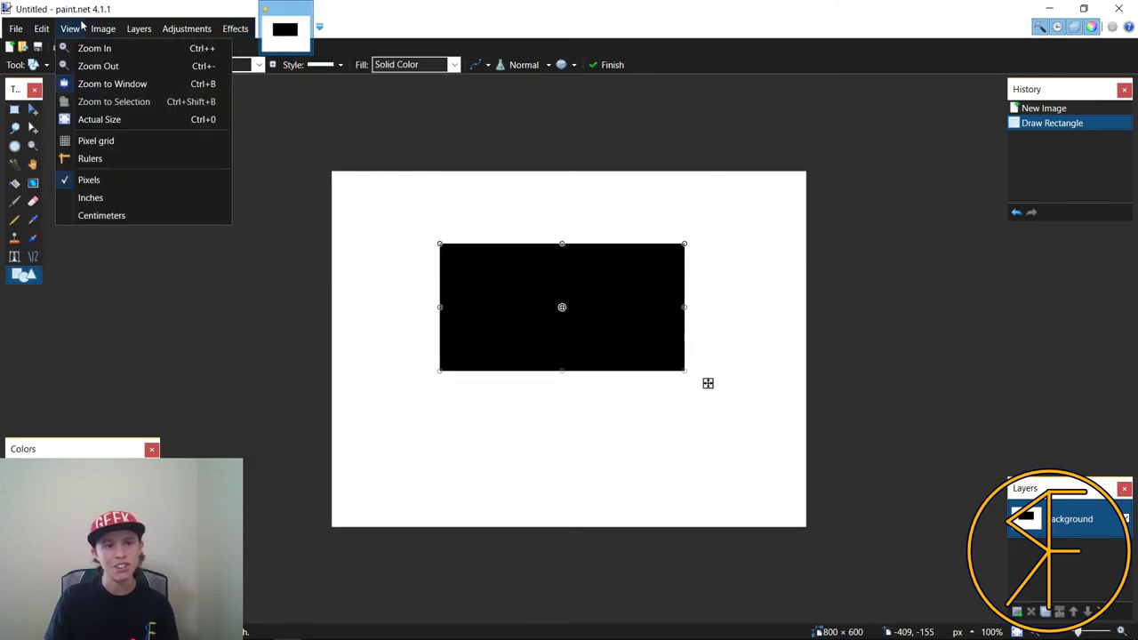
pyautogui.click(317, 27)
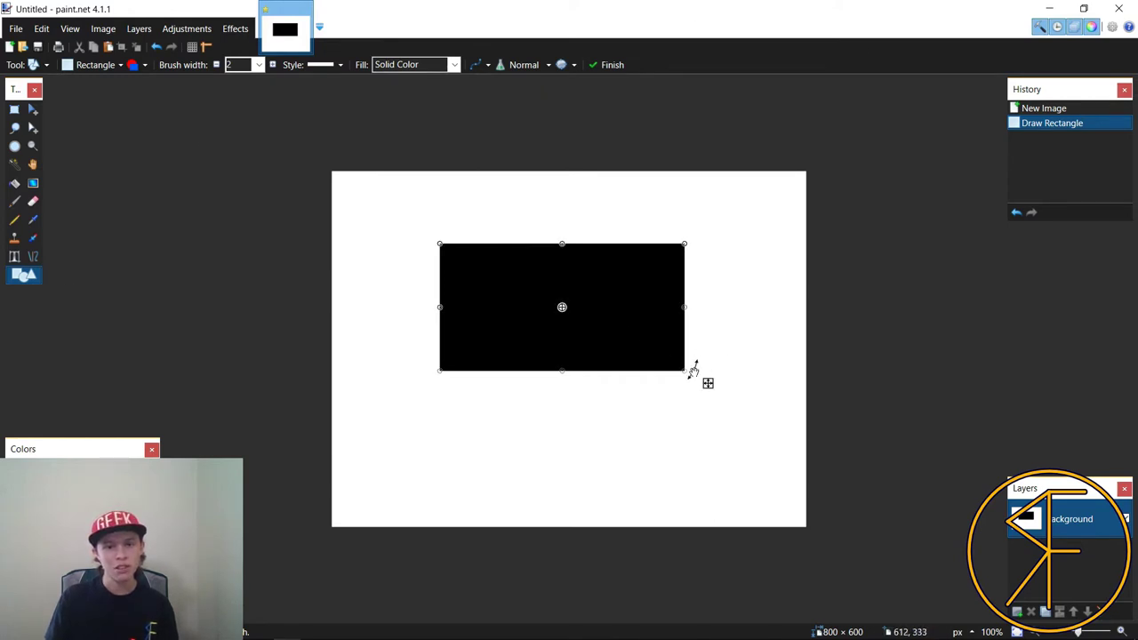
# - Move the black rectangle up and to the left on the canvas
pyautogui.moveTo(708, 384); pyautogui.dragTo(642, 322)
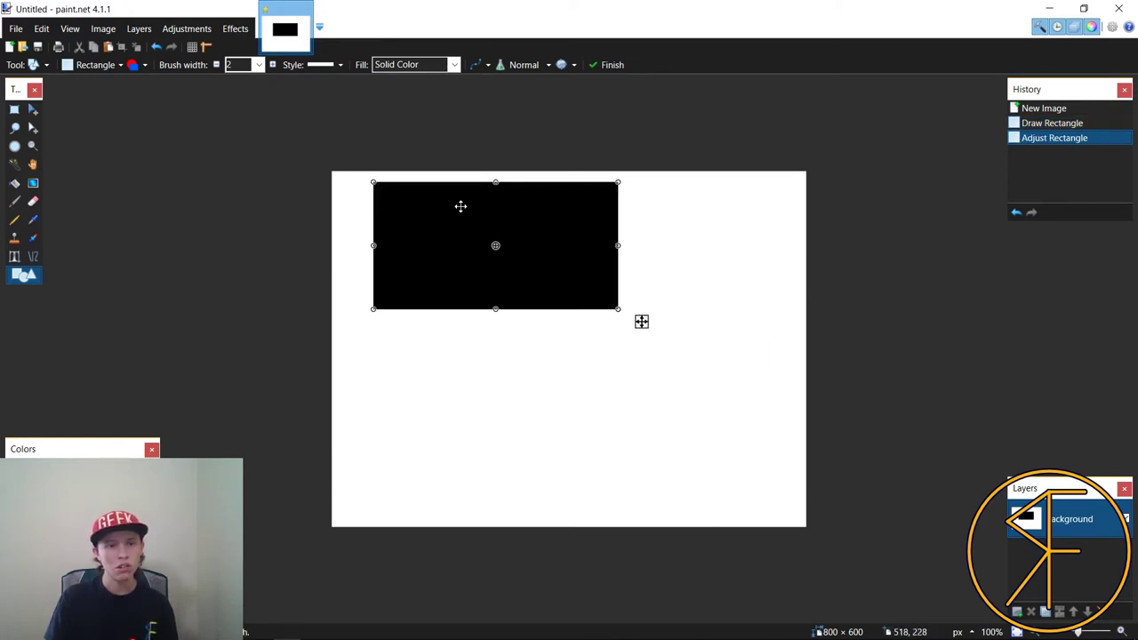
pyautogui.click(235, 30)
pyautogui.click(236, 31)
pyautogui.click(236, 30)
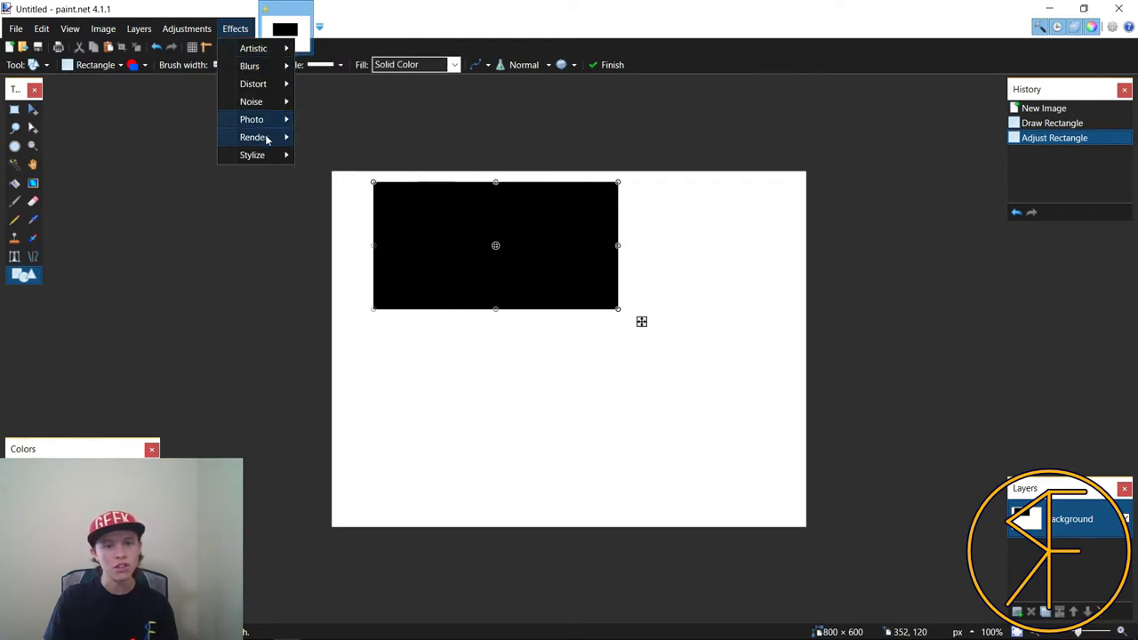
pyautogui.moveTo(270, 124)
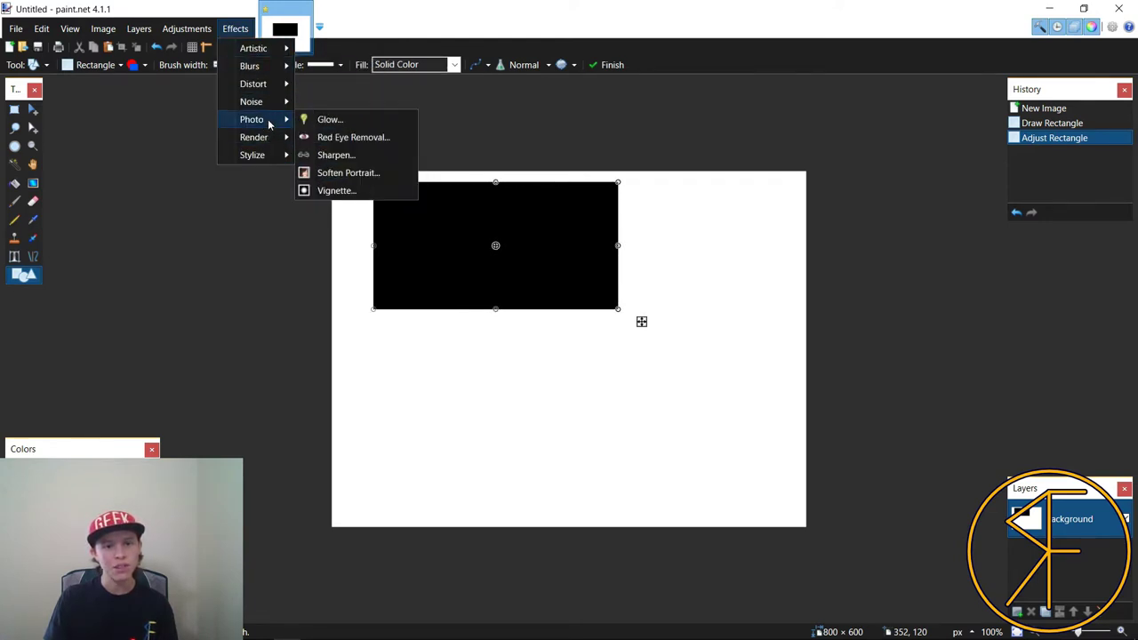
pyautogui.click(336, 191)
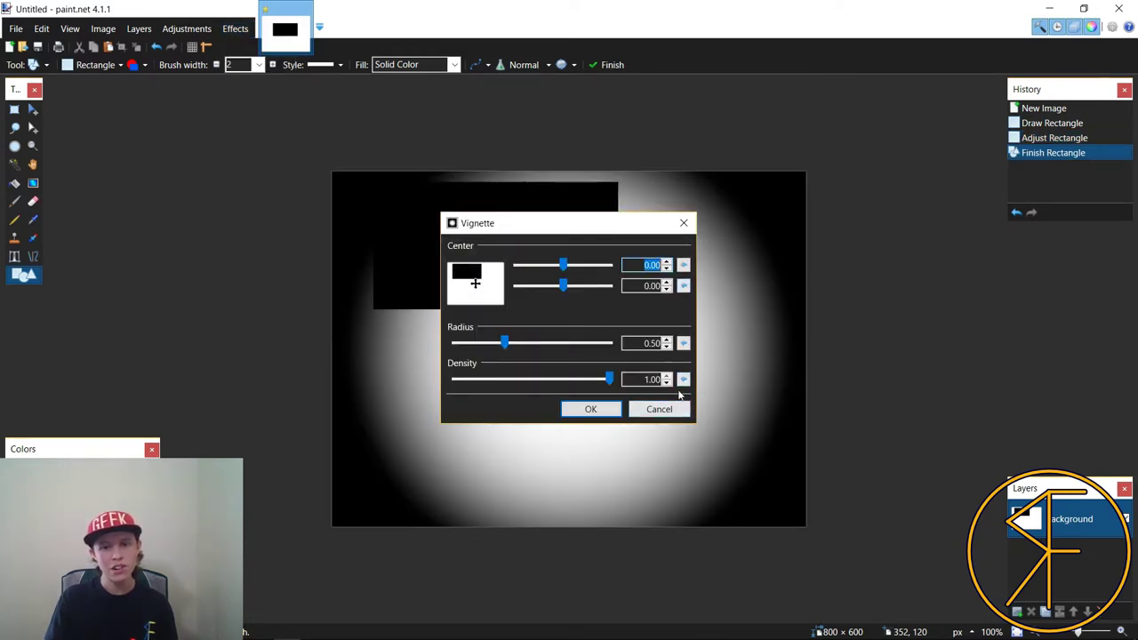
pyautogui.click(658, 409)
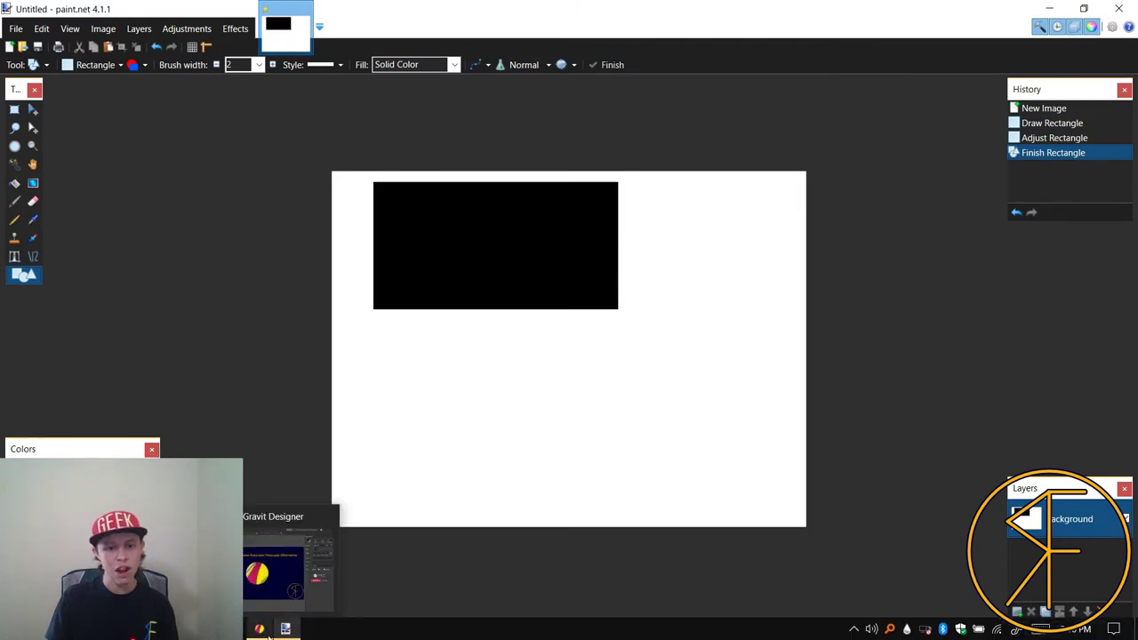
pyautogui.click(291, 612)
# - Look over the Edit and Arrange menus without running any command
pyautogui.click(45, 13)
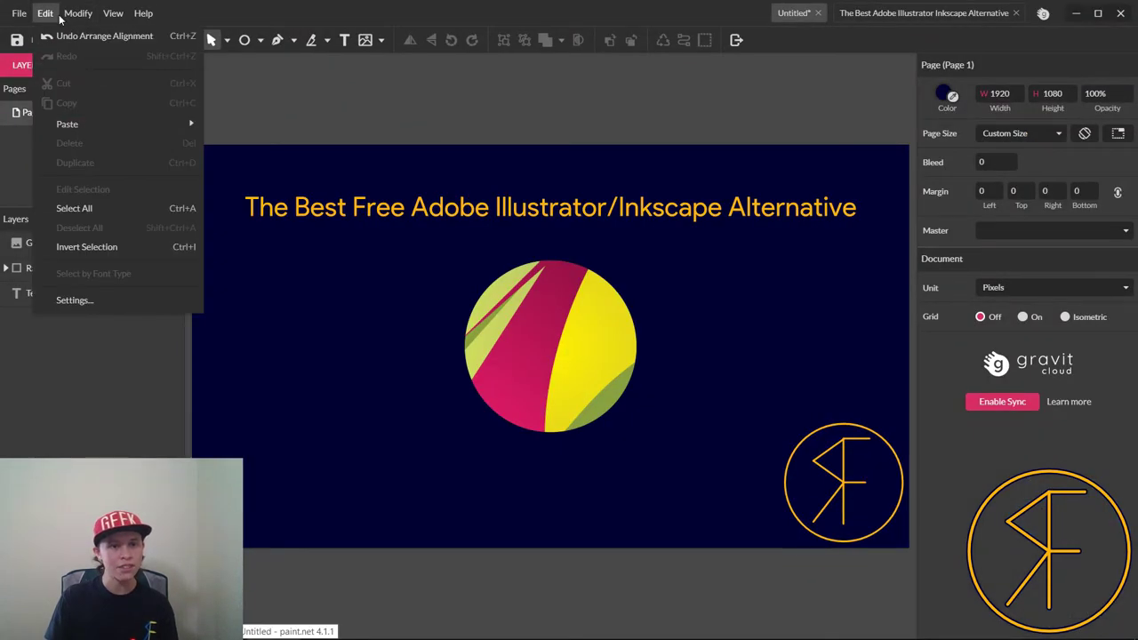
pyautogui.click(78, 14)
pyautogui.moveTo(92, 34)
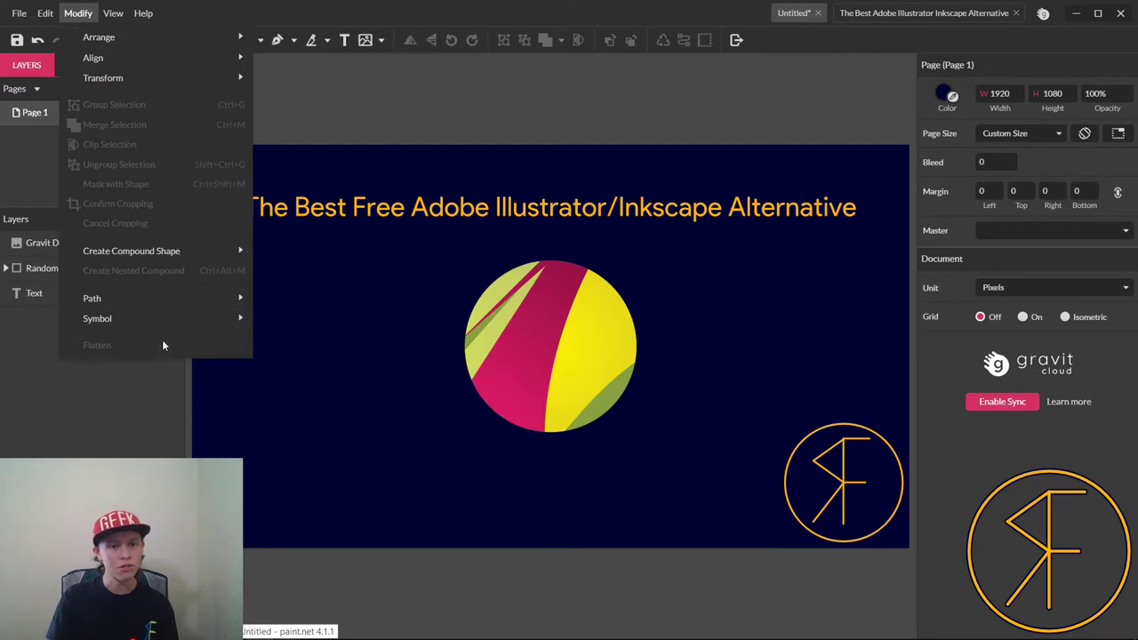
pyautogui.press('Escape')
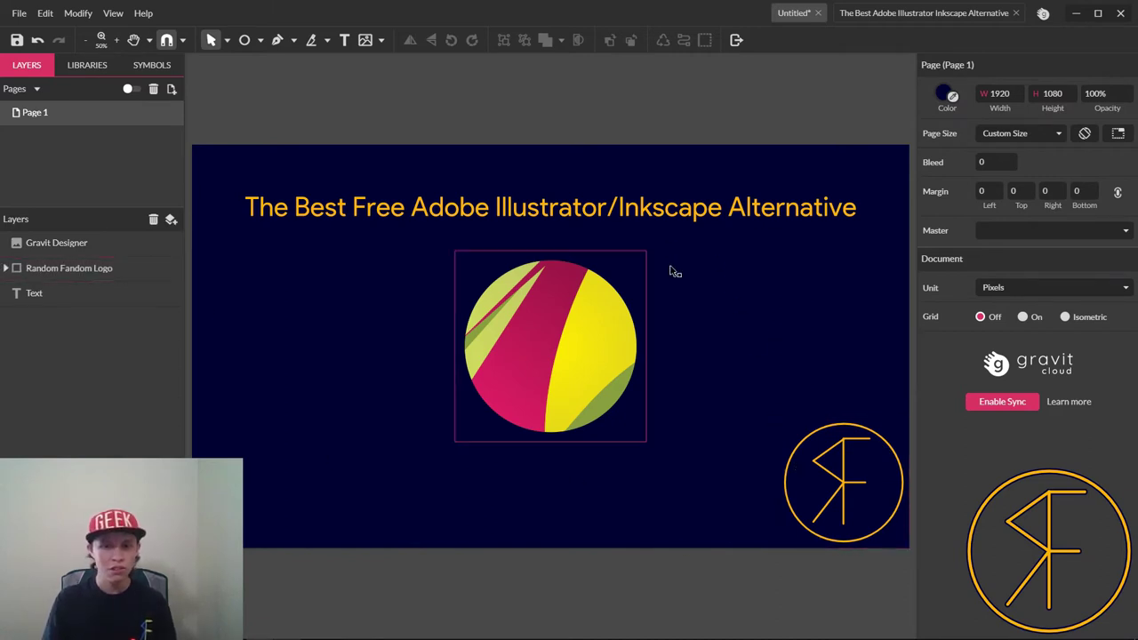
# - Reposition the Gravit logo circle centred beneath the orange title, ending at Y 326
pyautogui.moveTo(554, 343); pyautogui.dragTo(555, 381)
pyautogui.click(782, 350)
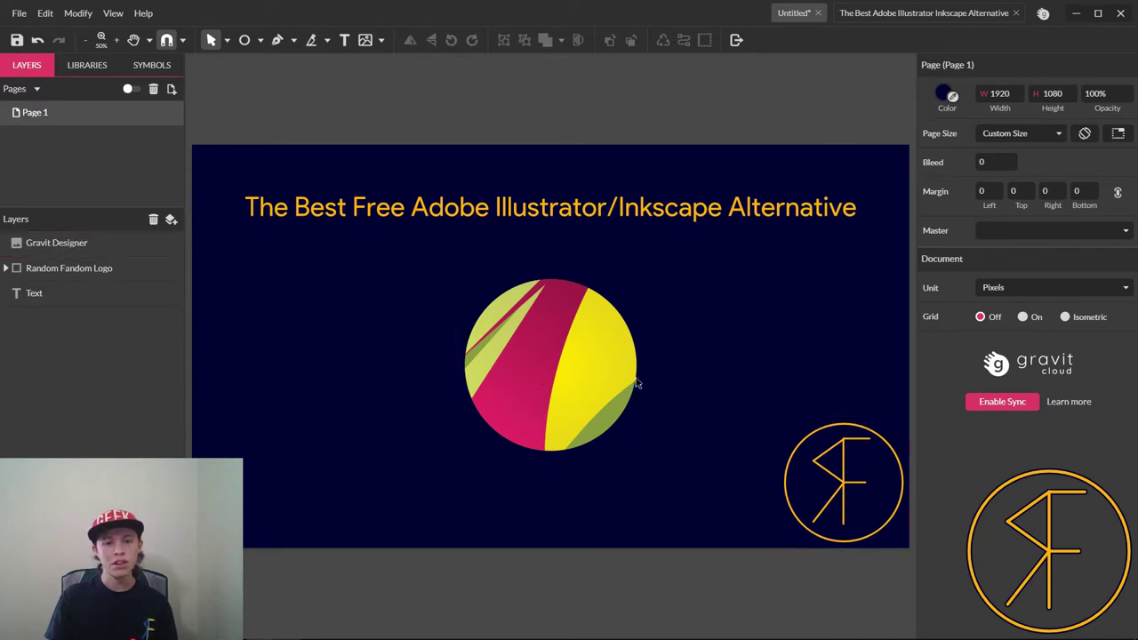
pyautogui.moveTo(526, 381); pyautogui.dragTo(524, 382)
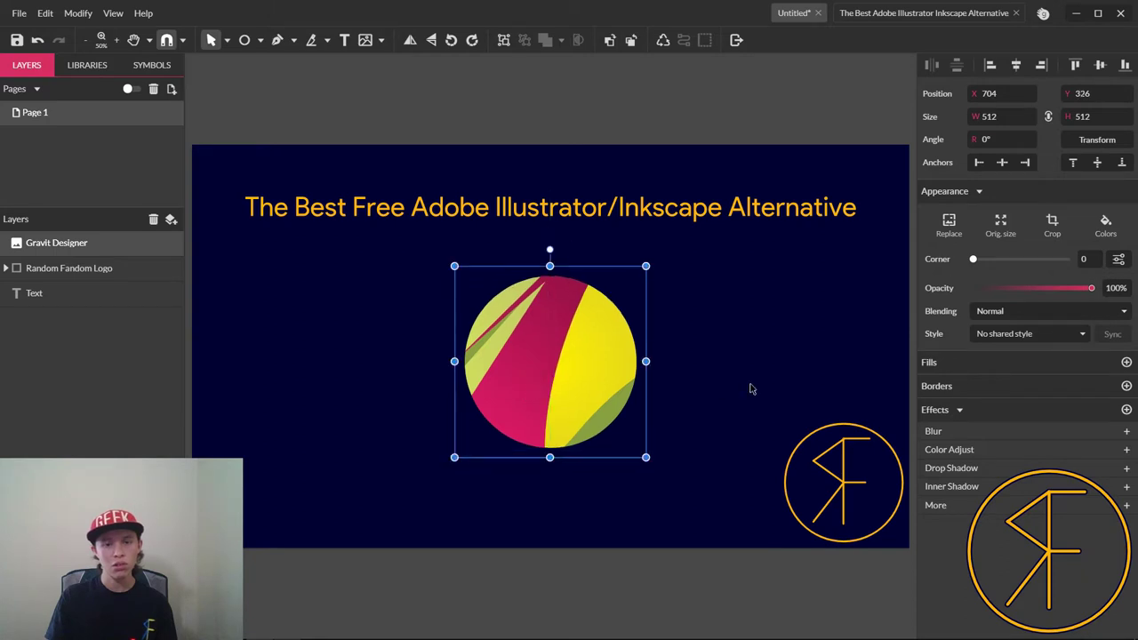
pyautogui.click(791, 389)
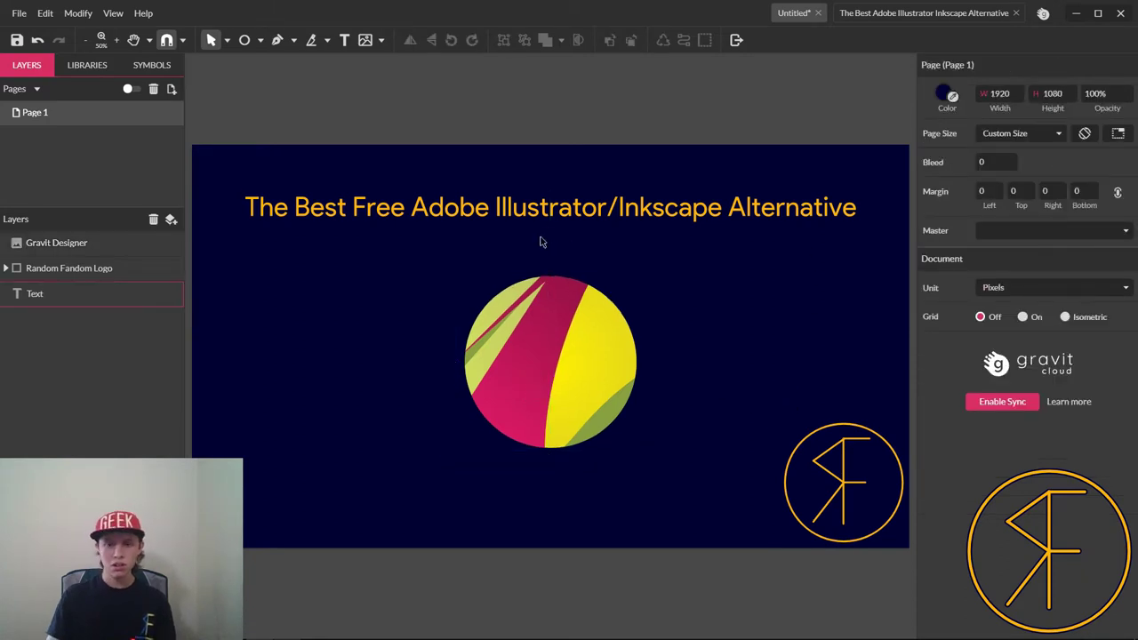
# - Save to a local file in Work (J:) > Development & Production > Production > Random Fandom > Random Fandom Thumbnails
pyautogui.click(16, 40)
pyautogui.click(528, 316)
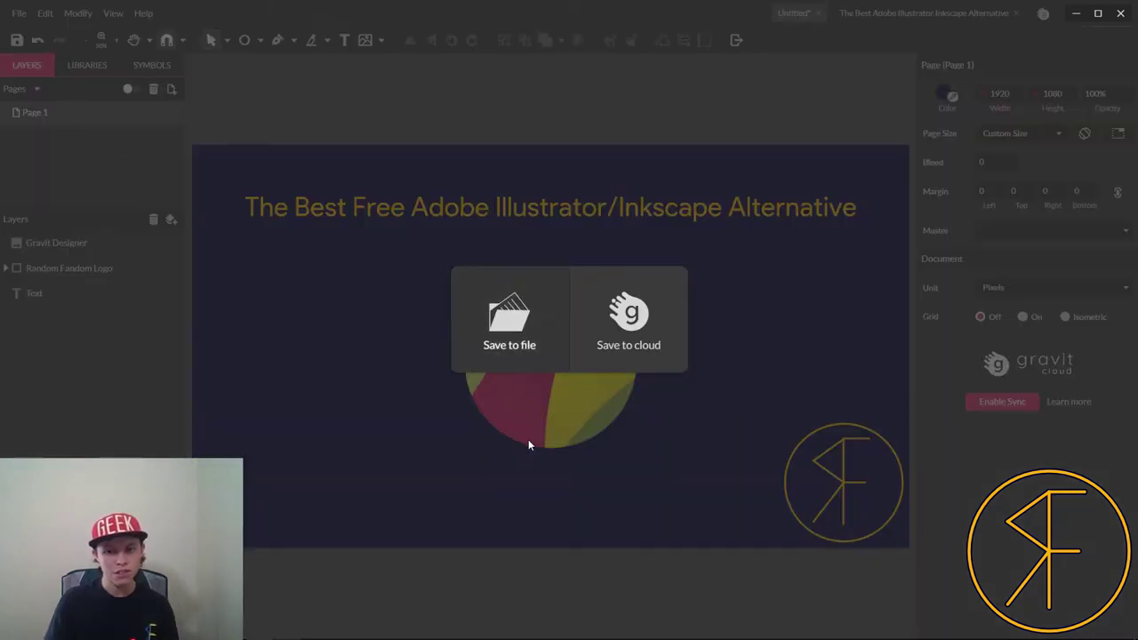
pyautogui.scroll(-3, 187, 400)
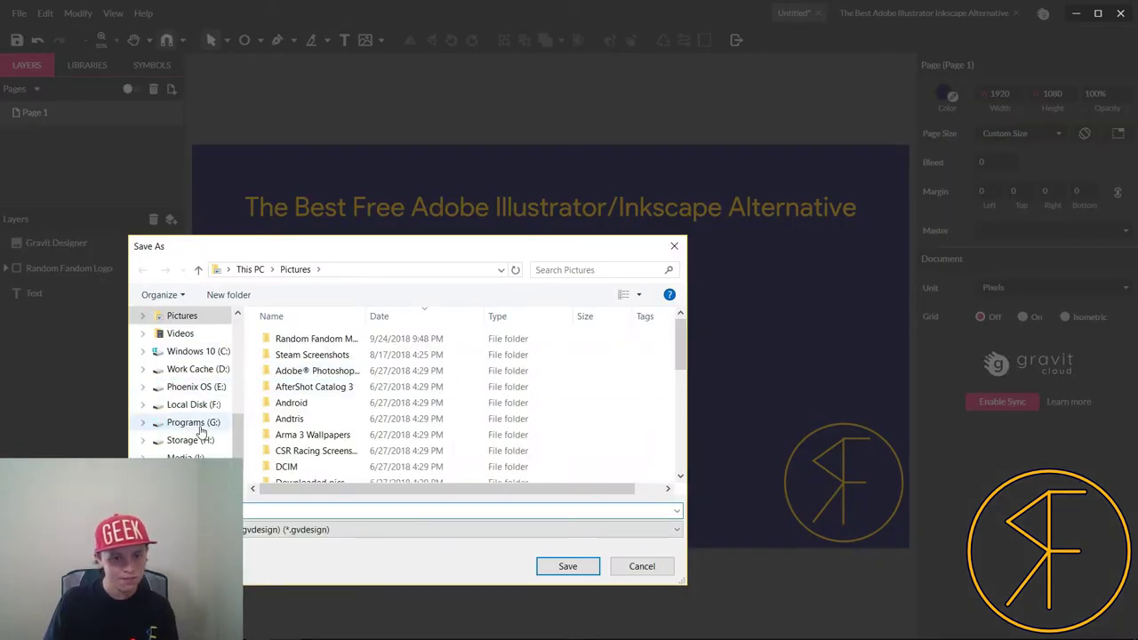
pyautogui.click(183, 423)
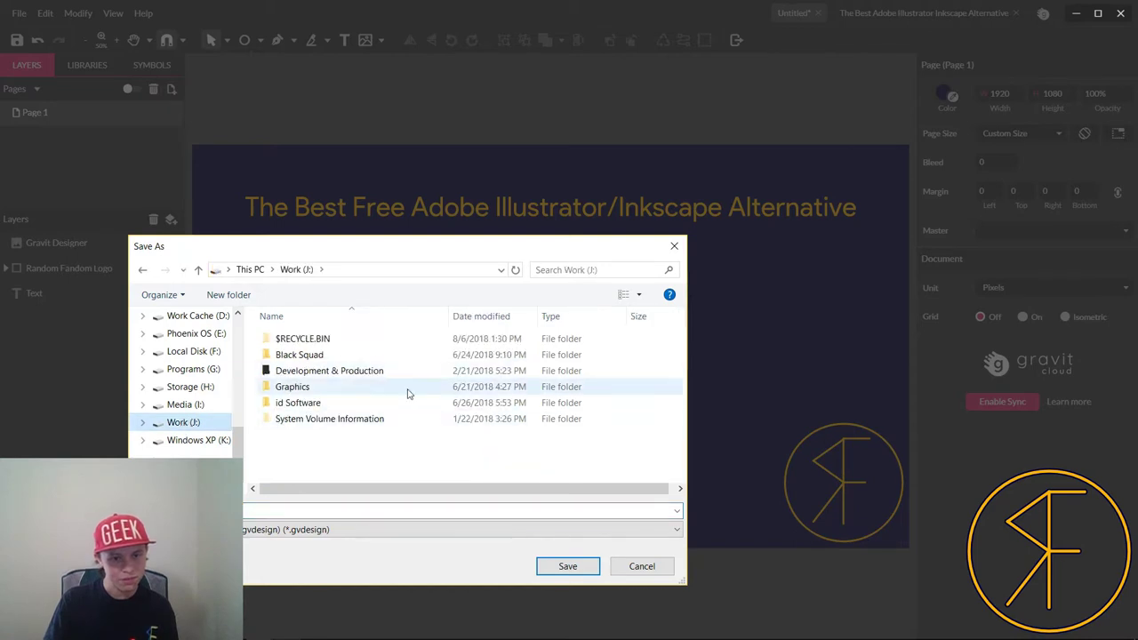
pyautogui.doubleClick(308, 370)
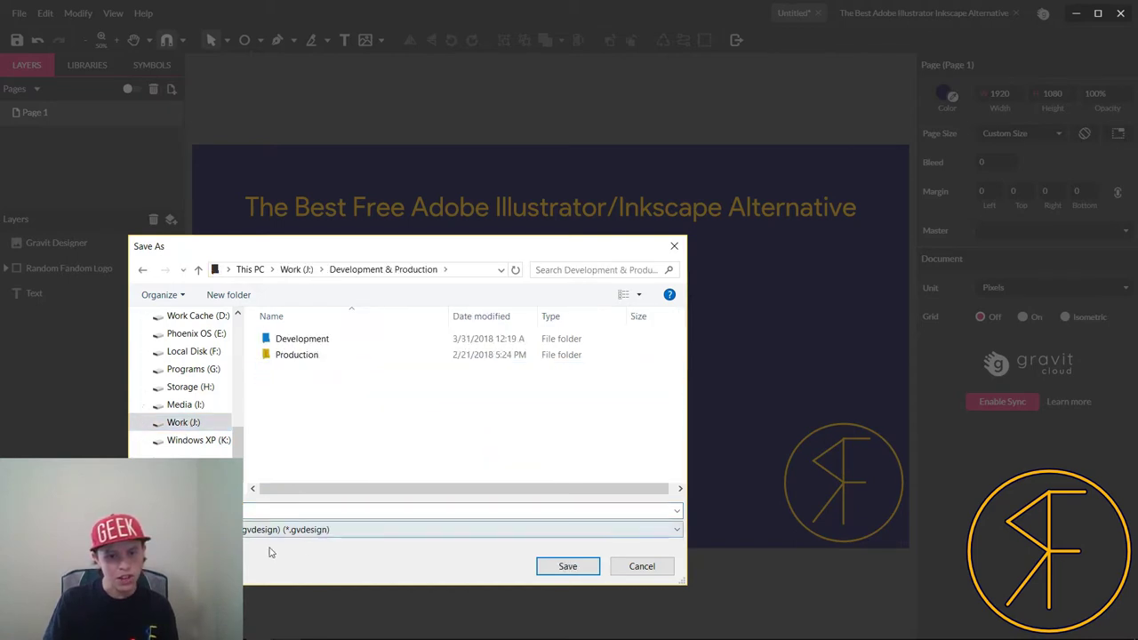
pyautogui.doubleClick(297, 355)
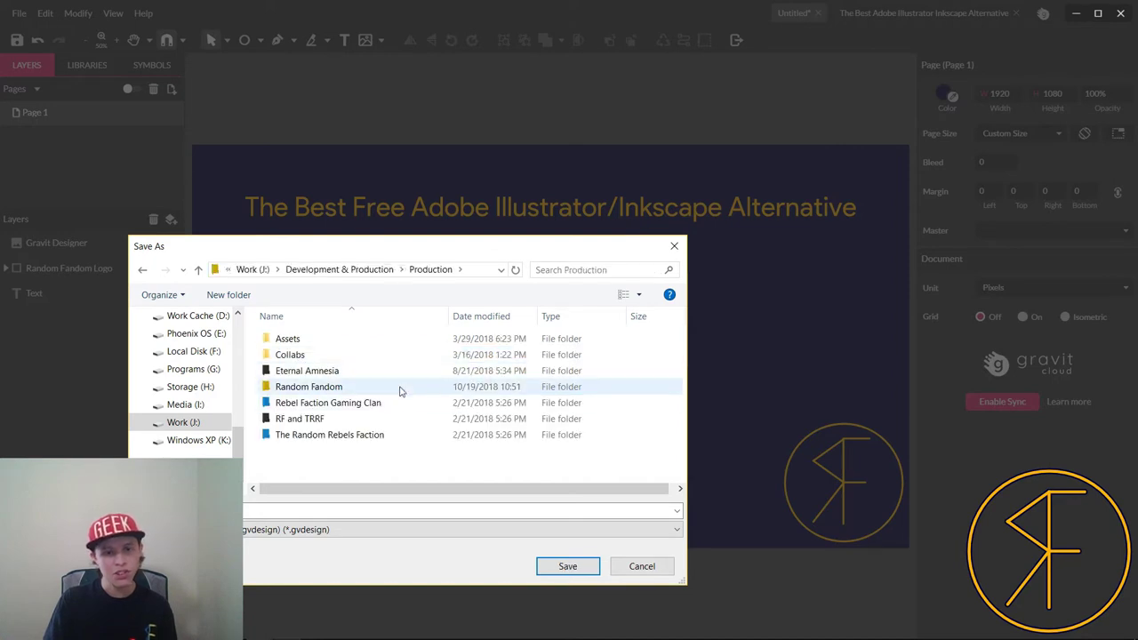
pyautogui.doubleClick(324, 392)
pyautogui.scroll(-2, 395, 455)
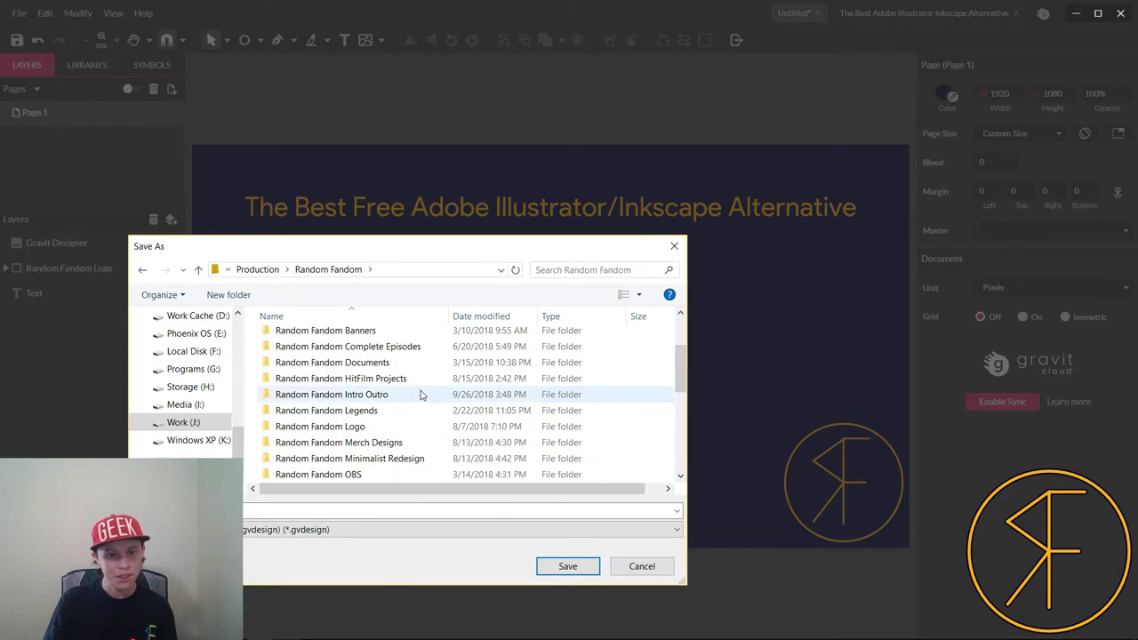
pyautogui.scroll(-2, 422, 395)
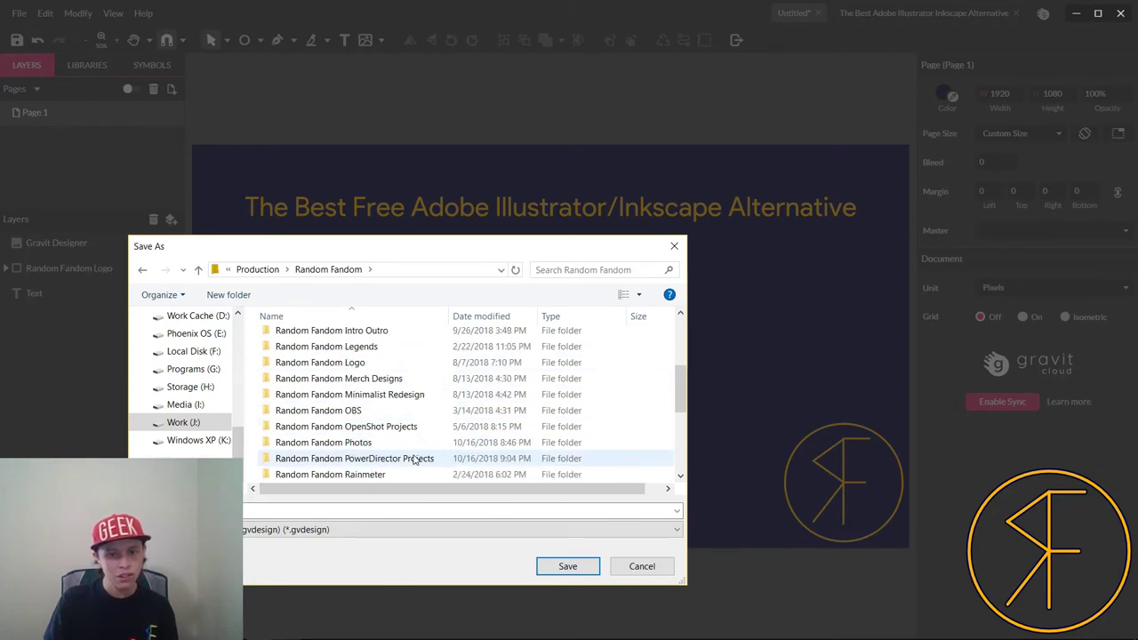
pyautogui.scroll(-4, 414, 459)
pyautogui.click(397, 426)
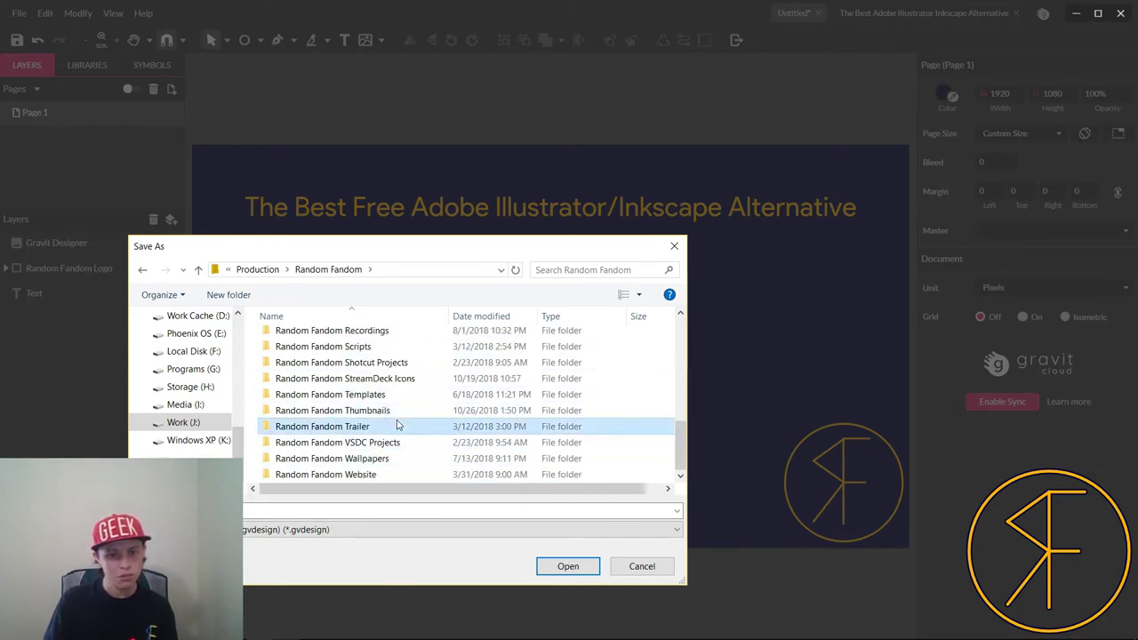
pyautogui.doubleClick(398, 411)
# - Overwrite The Best Adobe Illustrator Inkscape Alternative.gvdesign and close the duplicate document tab
pyautogui.scroll(-1, 536, 435)
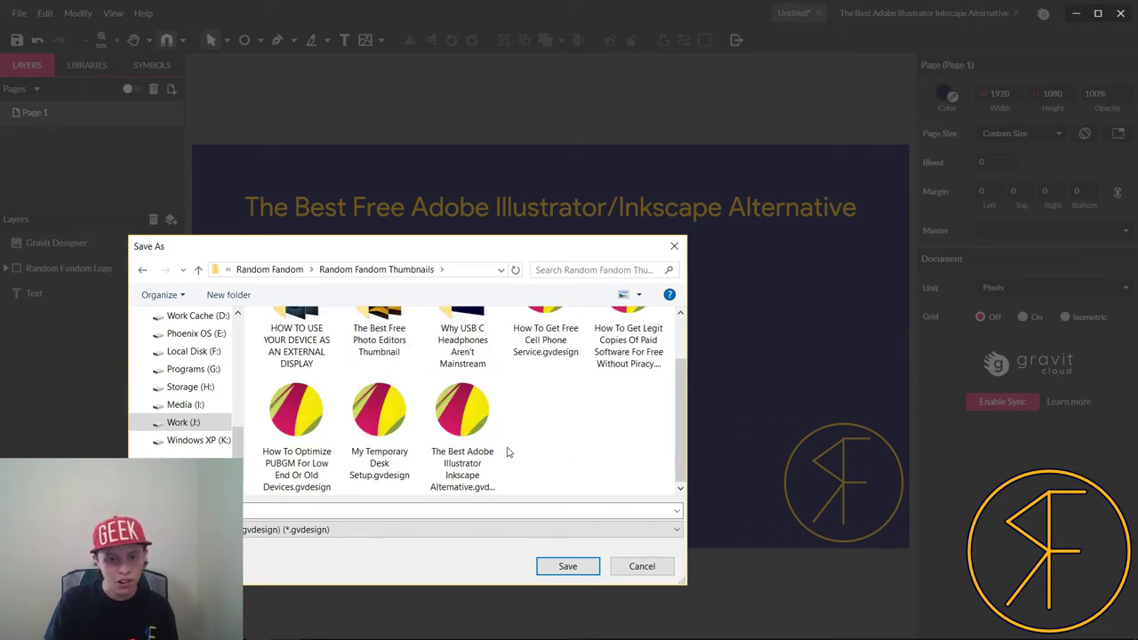
pyautogui.click(458, 446)
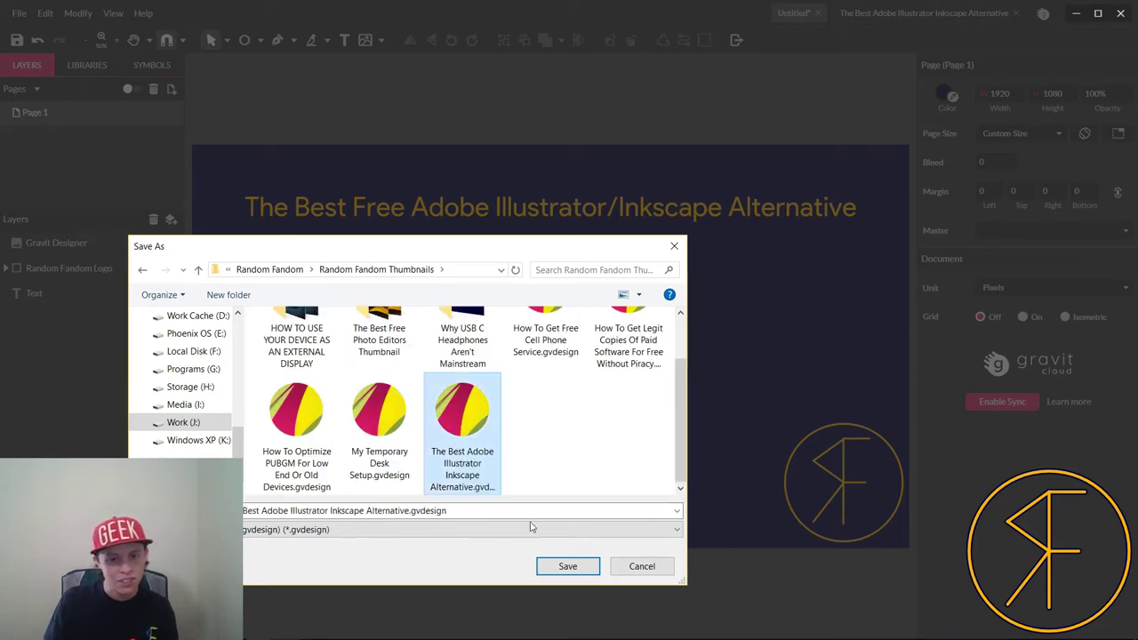
pyautogui.click(565, 569)
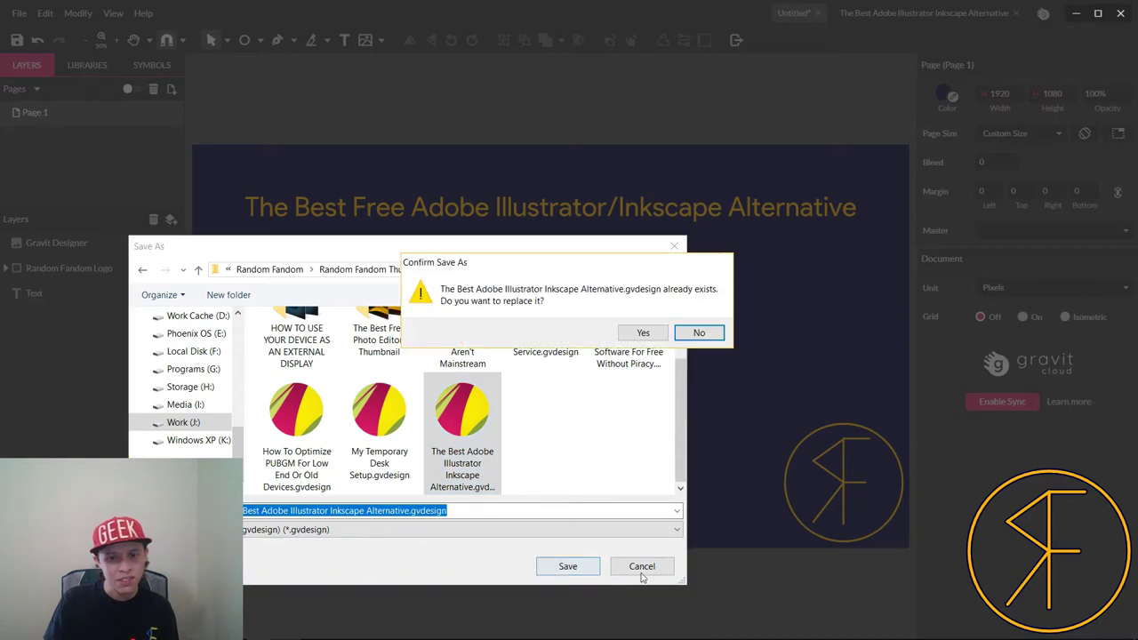
pyautogui.click(659, 338)
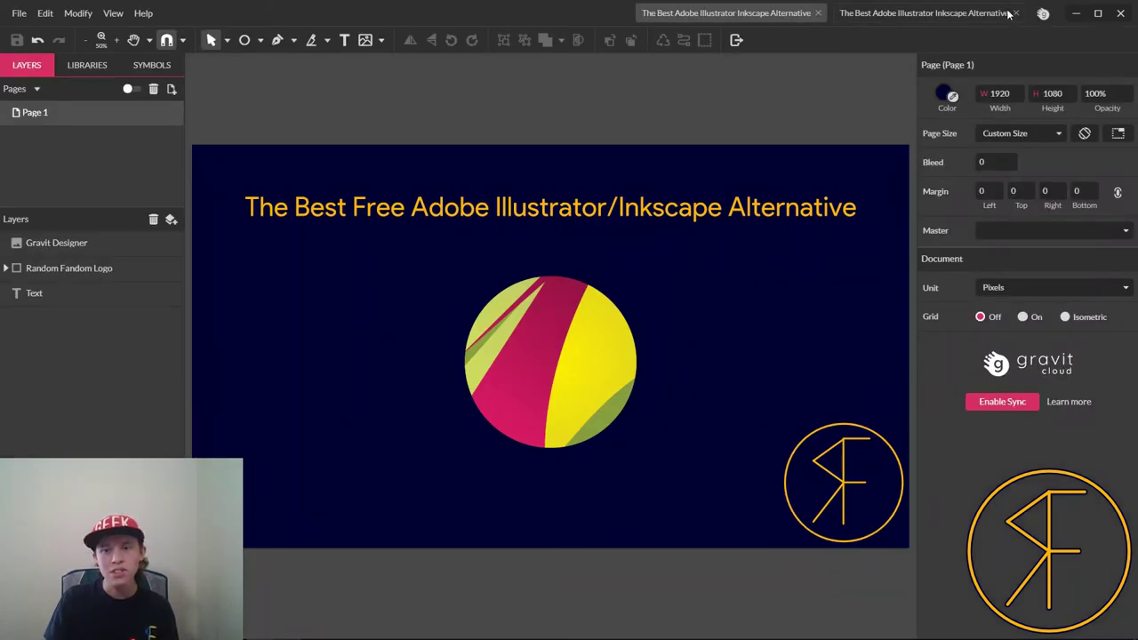
pyautogui.click(1016, 13)
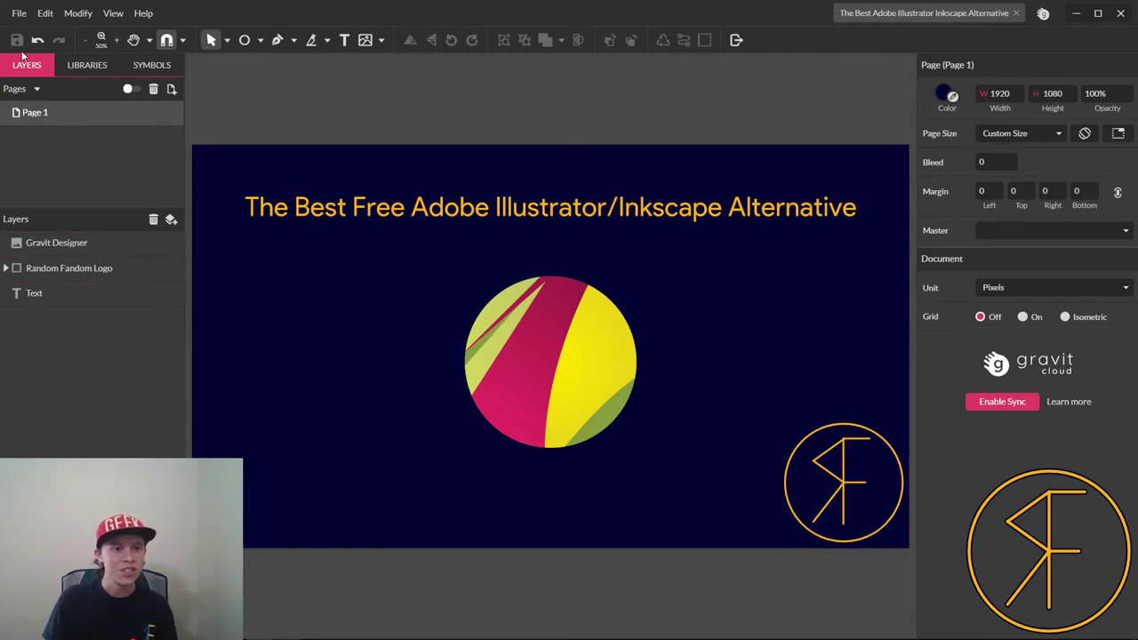
# - Export the design as PNG, replacing The Best Adobe Illustrator Inkscape Alternative.png in Random Fandom Thumbnails
pyautogui.click(18, 13)
pyautogui.moveTo(179, 267)
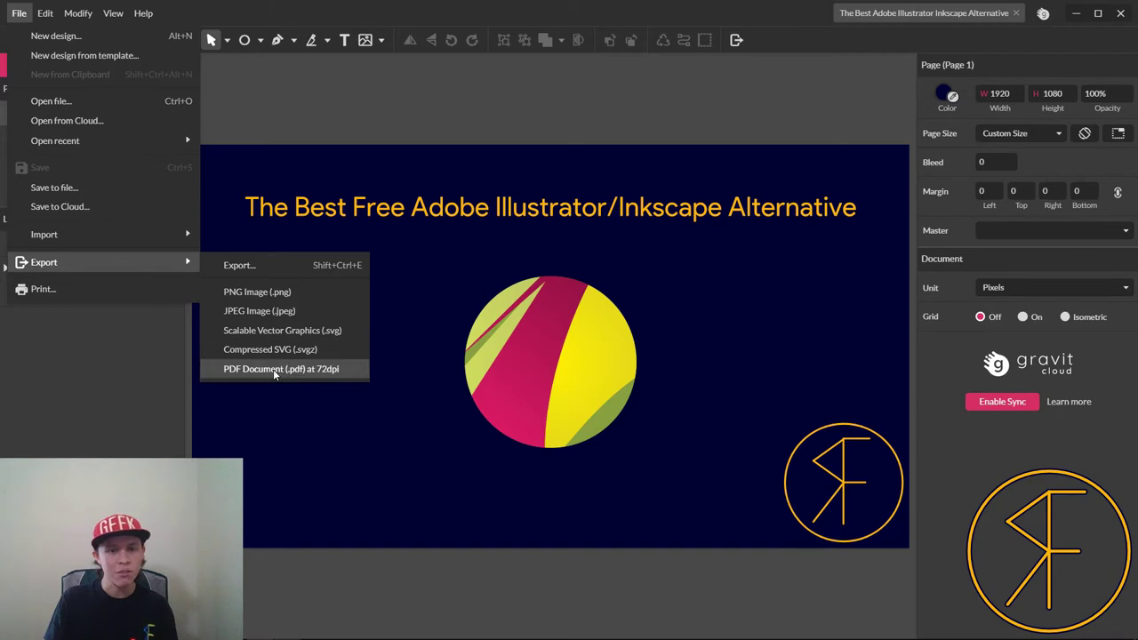
pyautogui.click(295, 292)
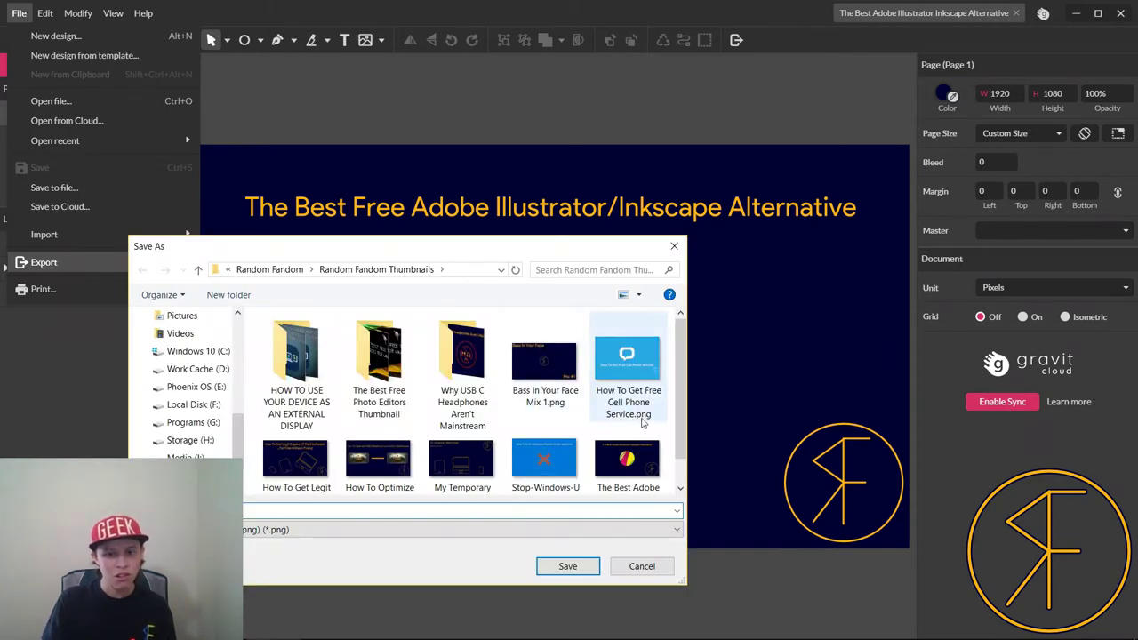
pyautogui.click(640, 447)
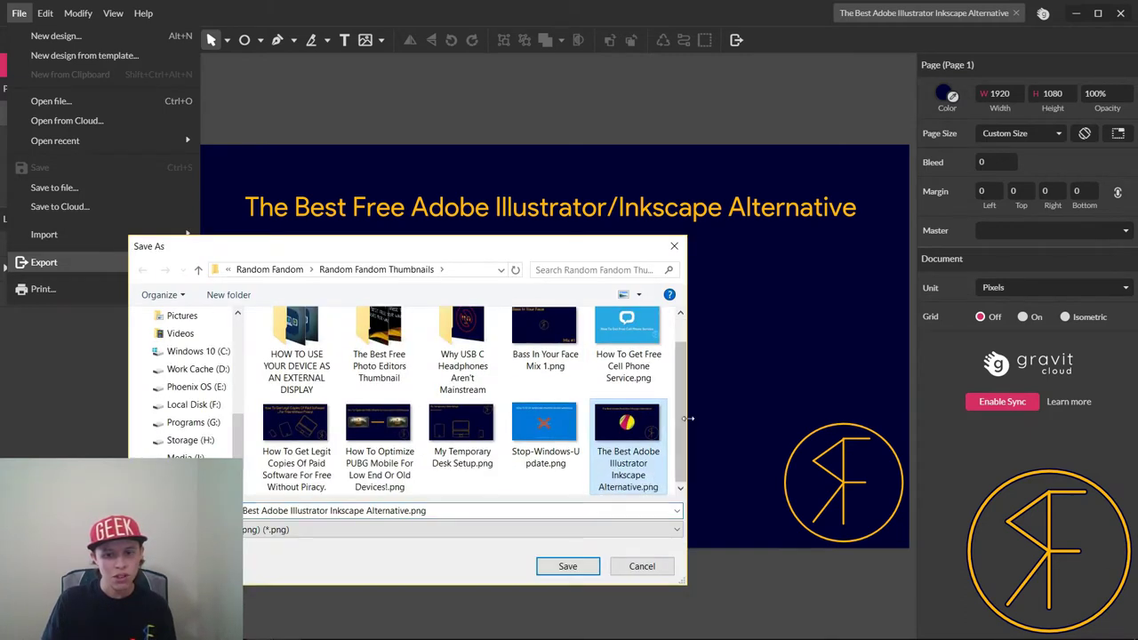
pyautogui.click(594, 566)
pyautogui.click(633, 333)
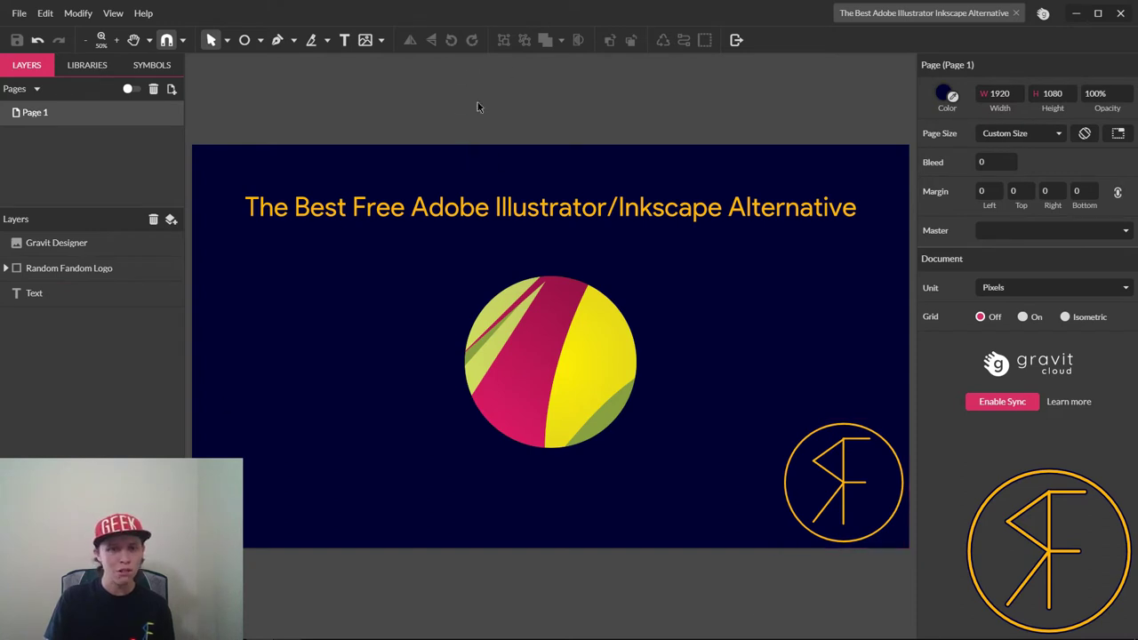
# - Browse the image and Edit menus, then reopen The Best Adobe Illustrator Inkscape Alternative from recent files
pyautogui.click(380, 41)
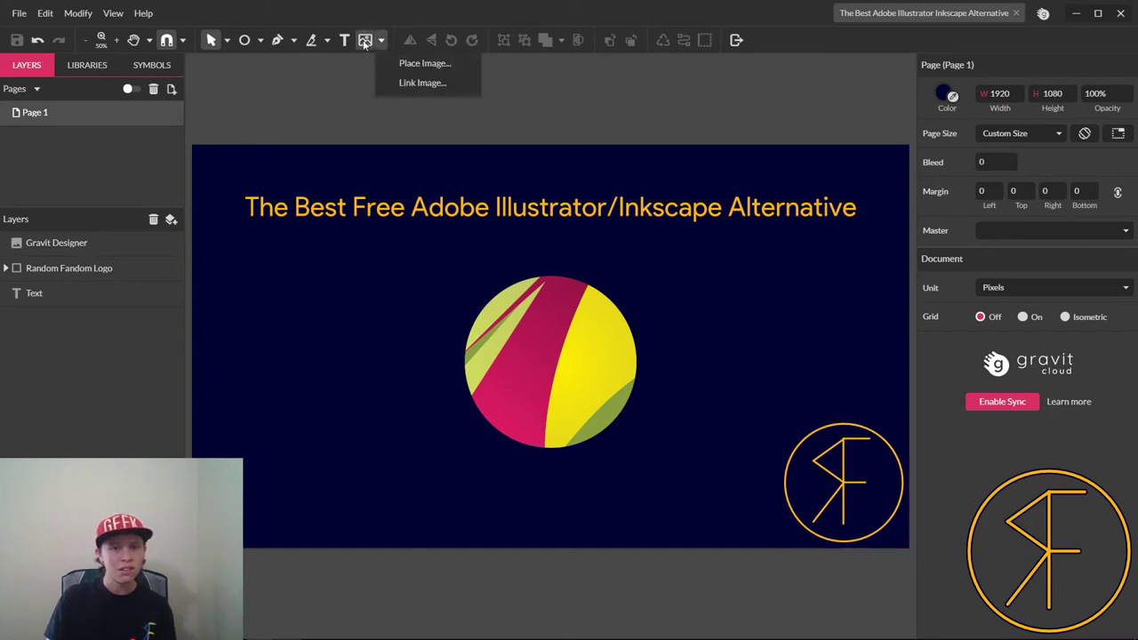
pyautogui.click(771, 87)
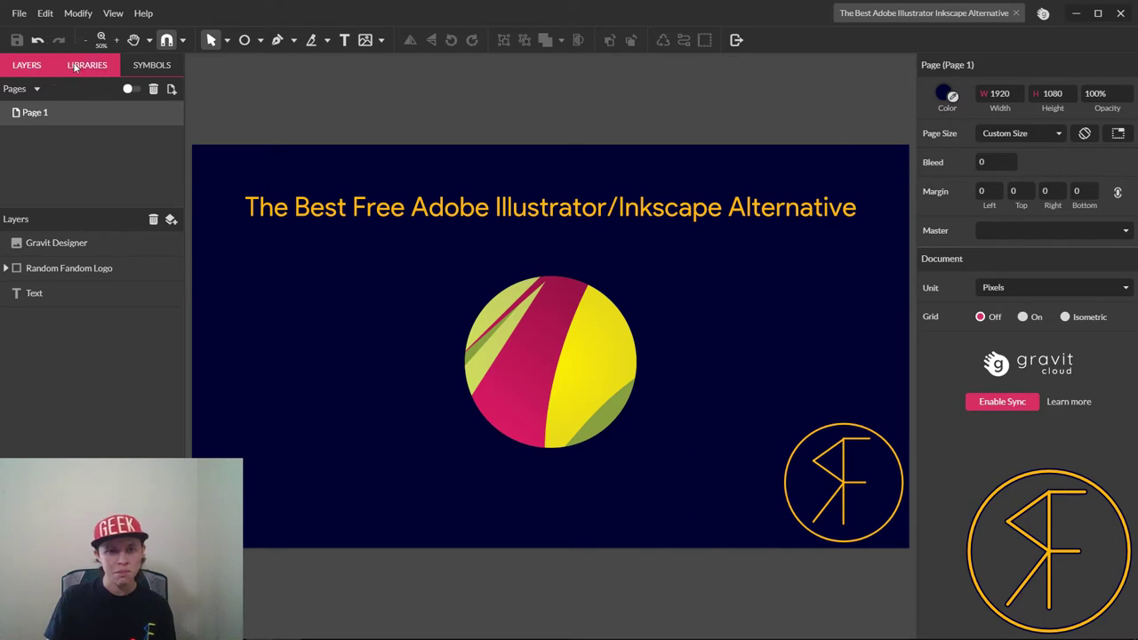
pyautogui.click(44, 12)
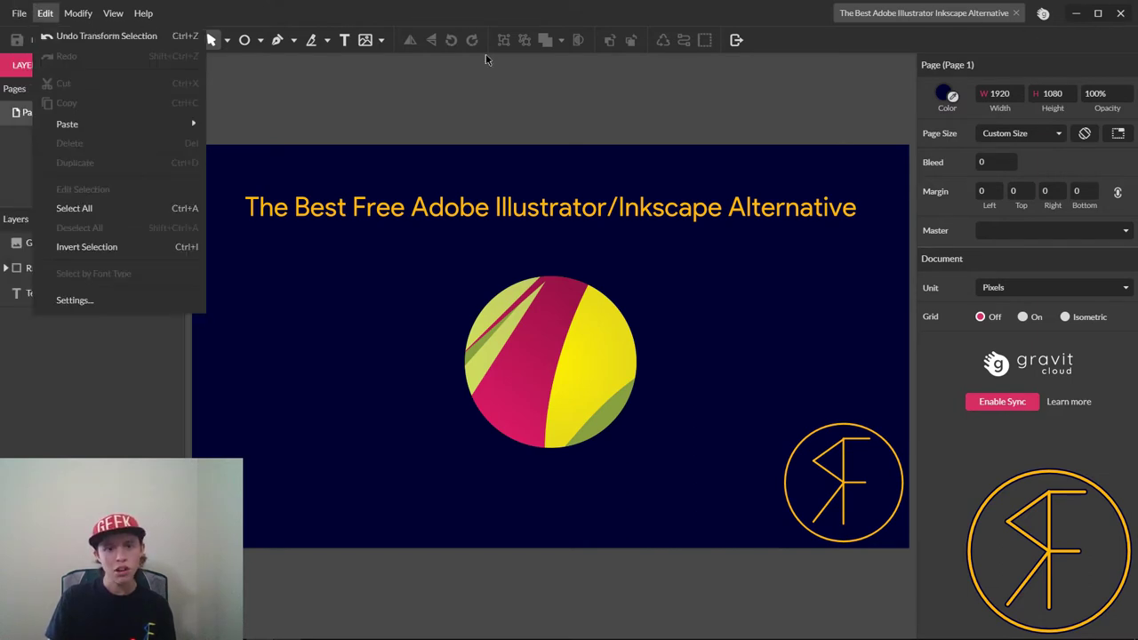
pyautogui.click(19, 12)
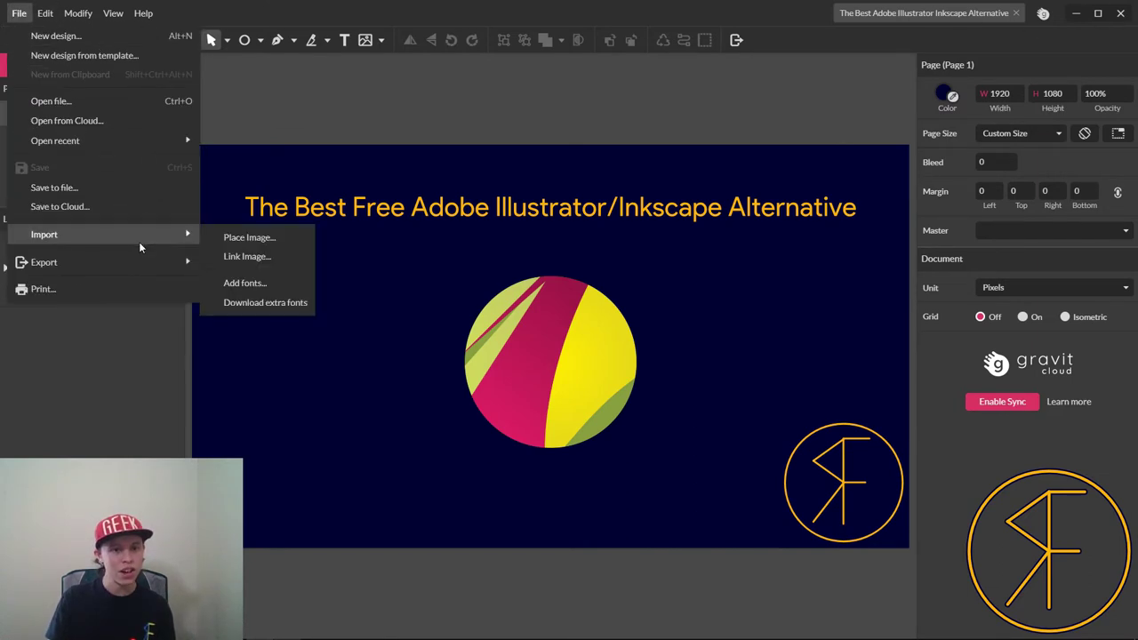
pyautogui.moveTo(128, 142)
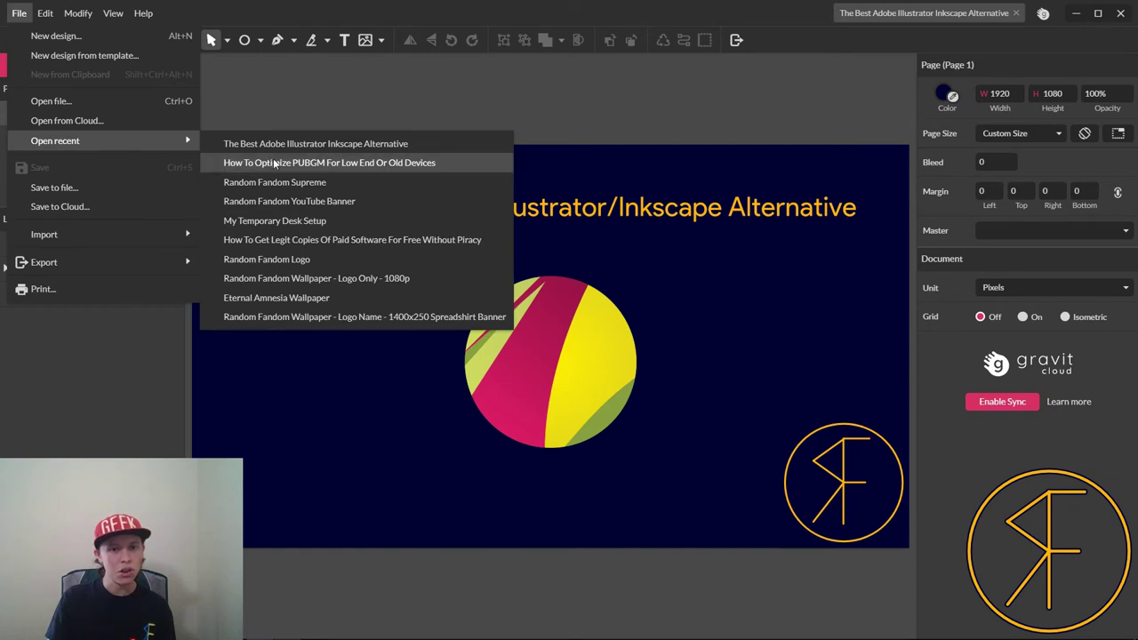
pyautogui.click(328, 140)
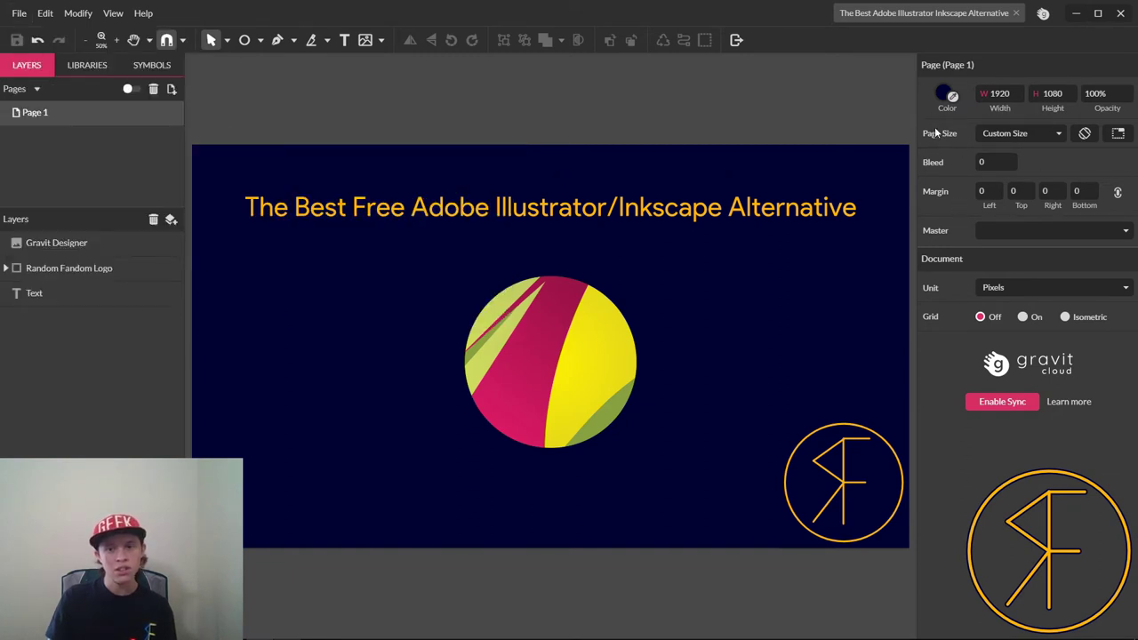
# - Open How To Optimize PUBGM For Low End Or Old Devices from Open recent
pyautogui.click(18, 13)
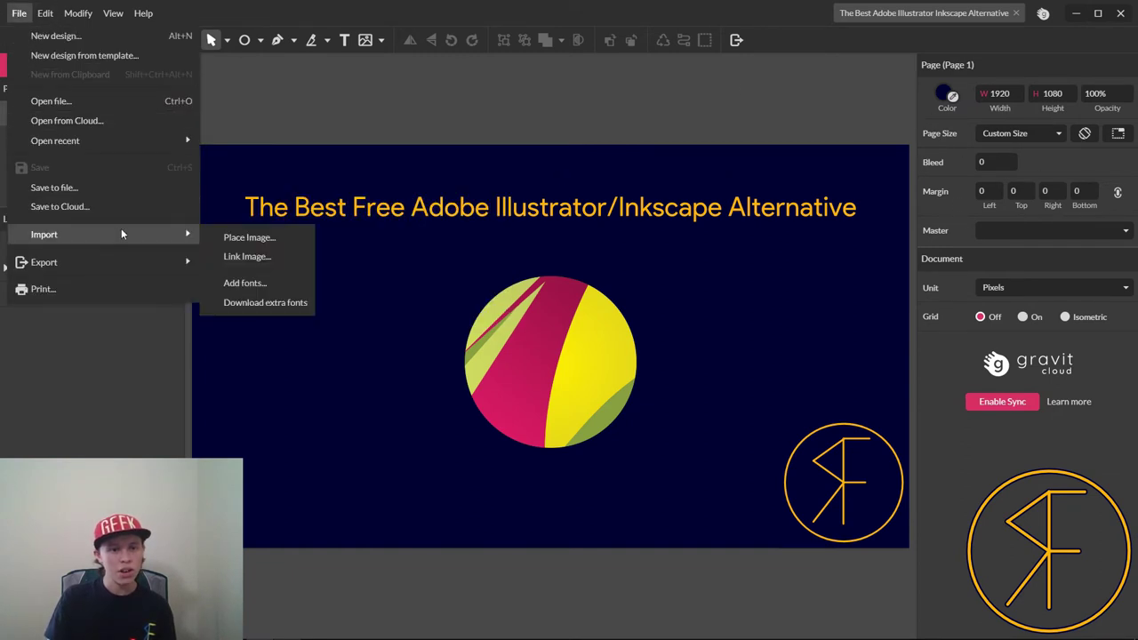
pyautogui.moveTo(152, 146)
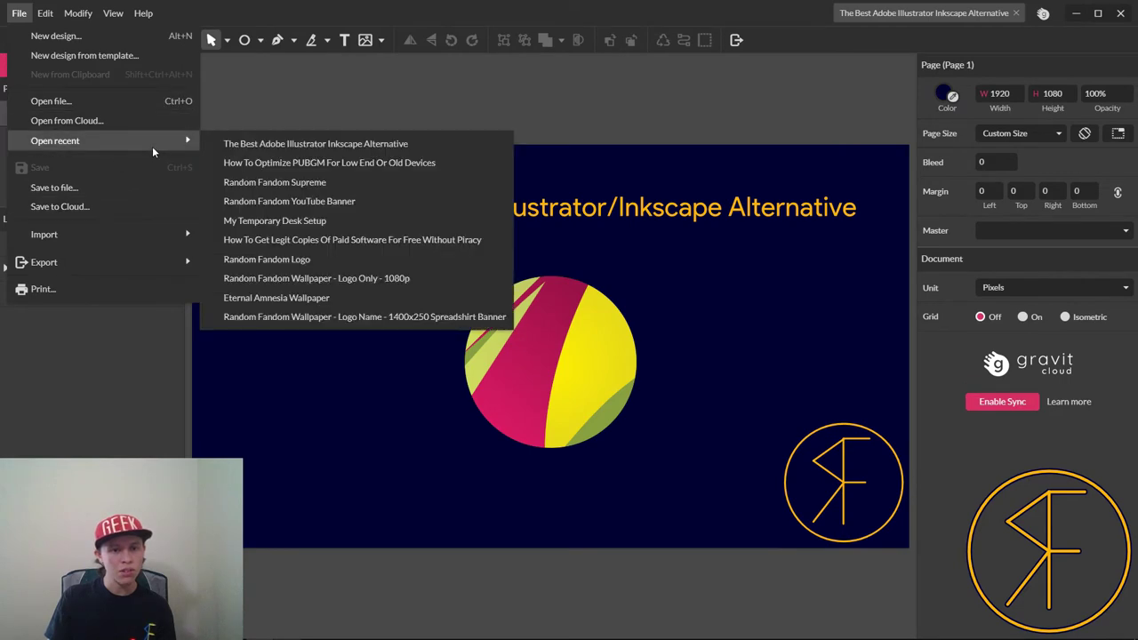
pyautogui.click(289, 164)
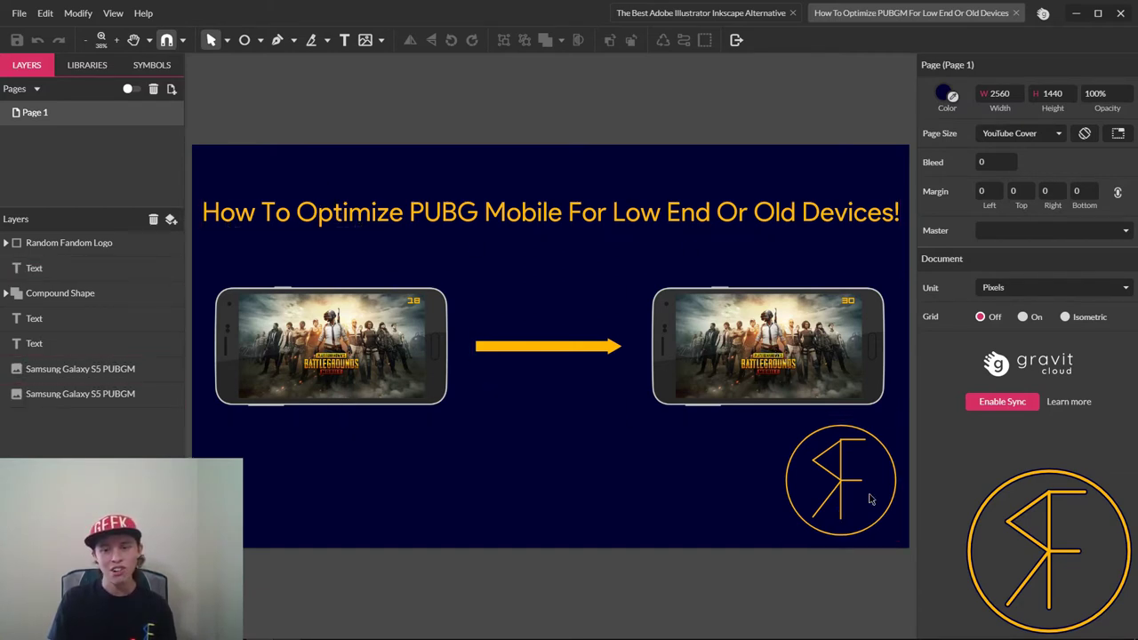
# - Switch to The Best Adobe Illustrator Inkscape Alternative tab, then back to the PUBG thumbnail tab
pyautogui.click(685, 13)
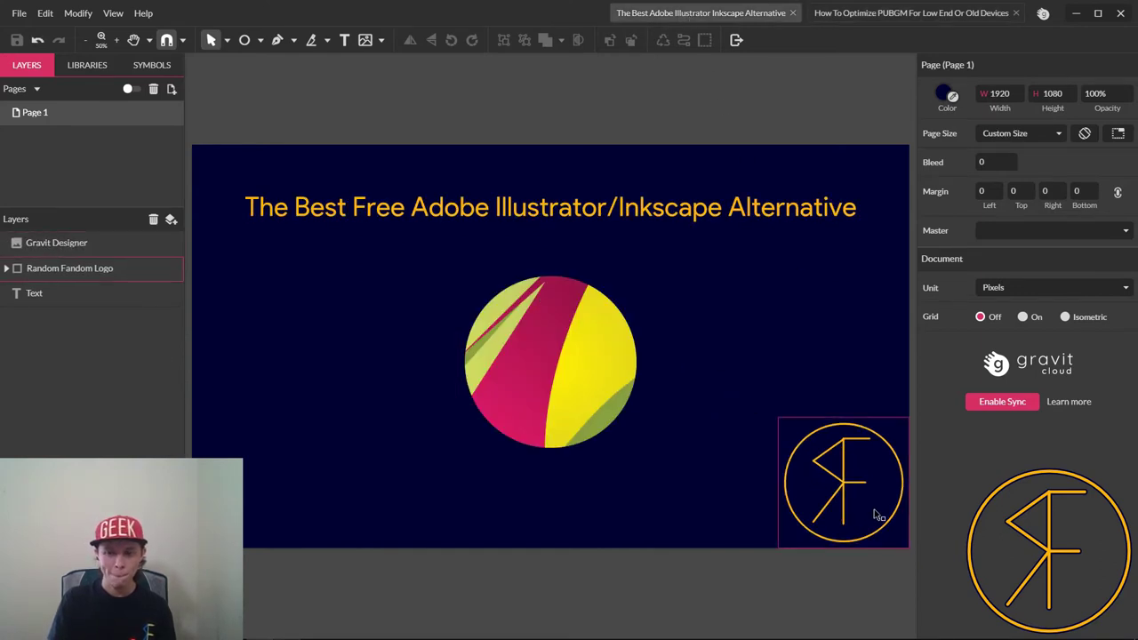
pyautogui.click(916, 13)
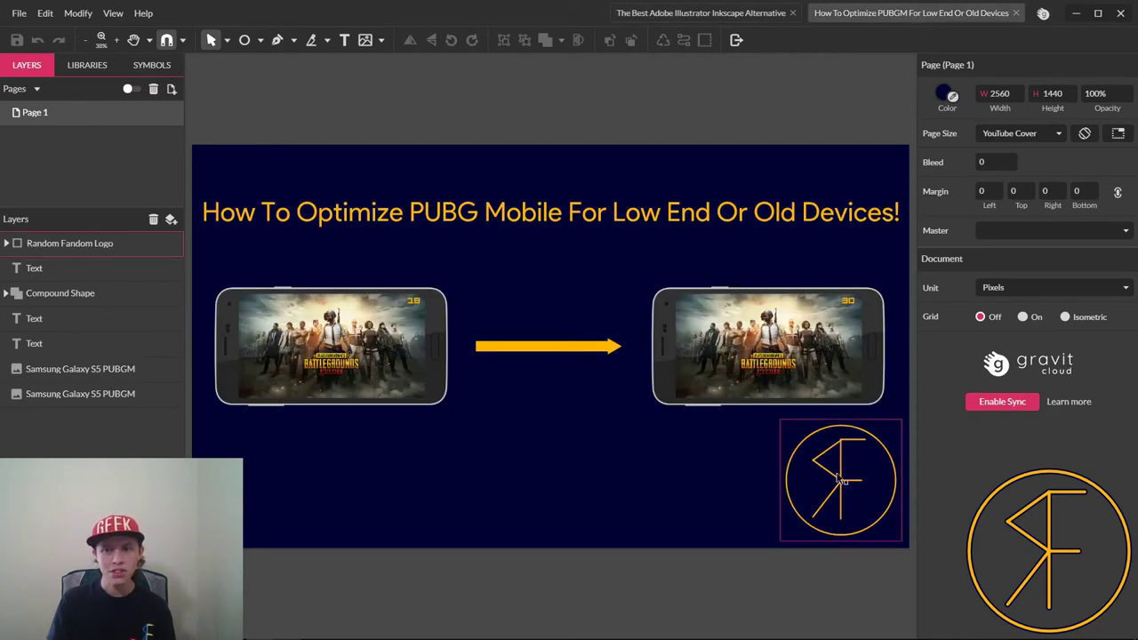
# - In the Gravit alternative design, drag the RF logo onto the central circle at X 785, Y 582
pyautogui.click(745, 14)
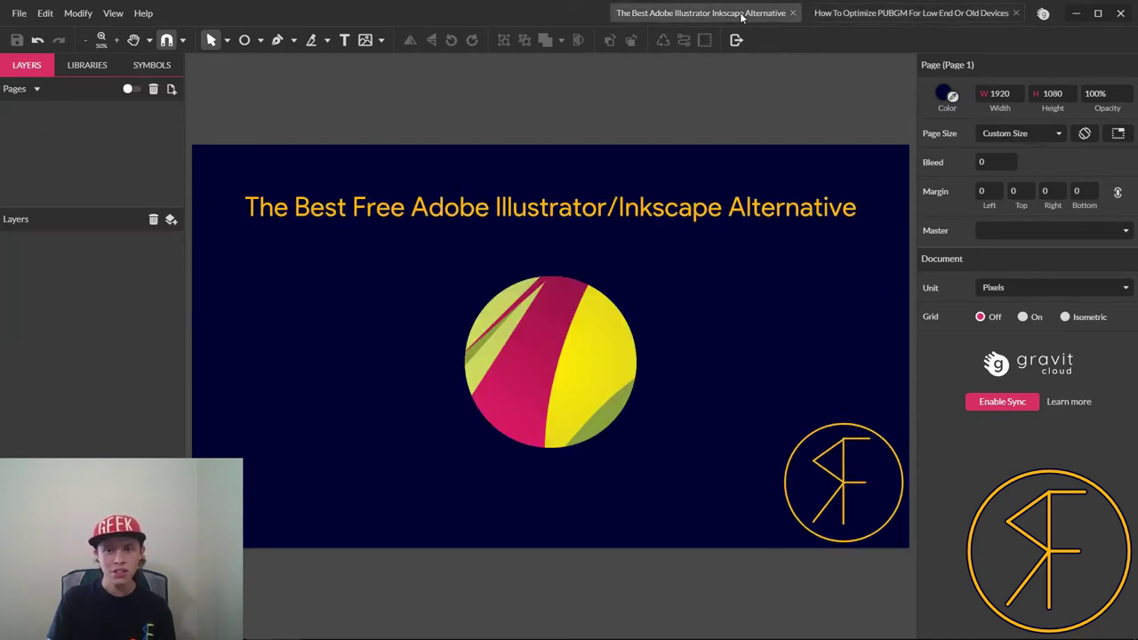
pyautogui.click(869, 525)
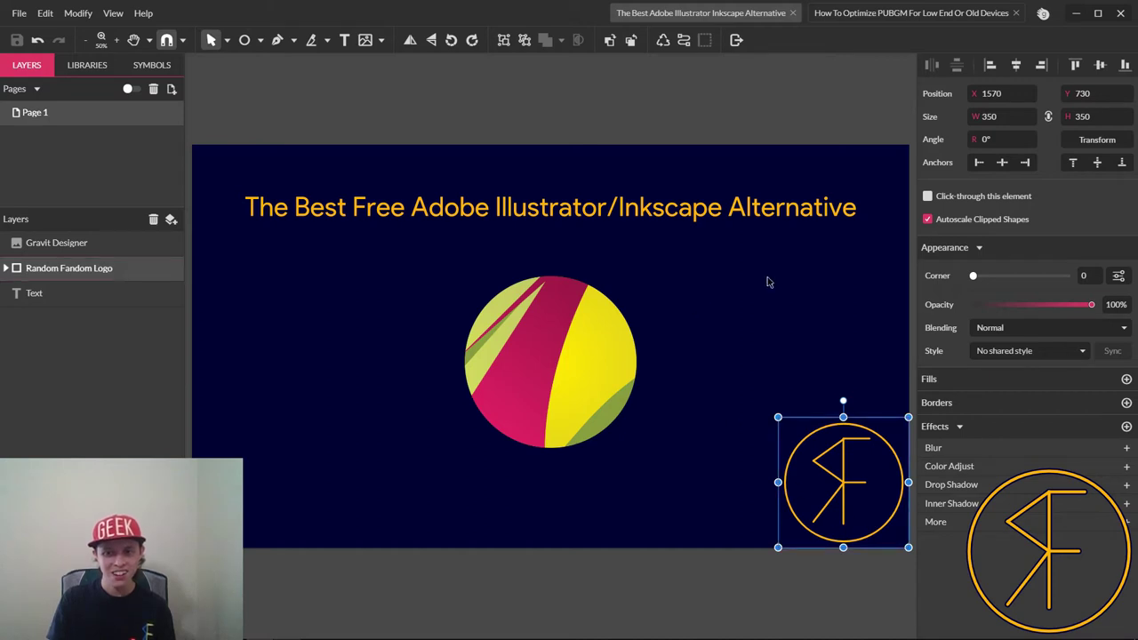
pyautogui.click(739, 289)
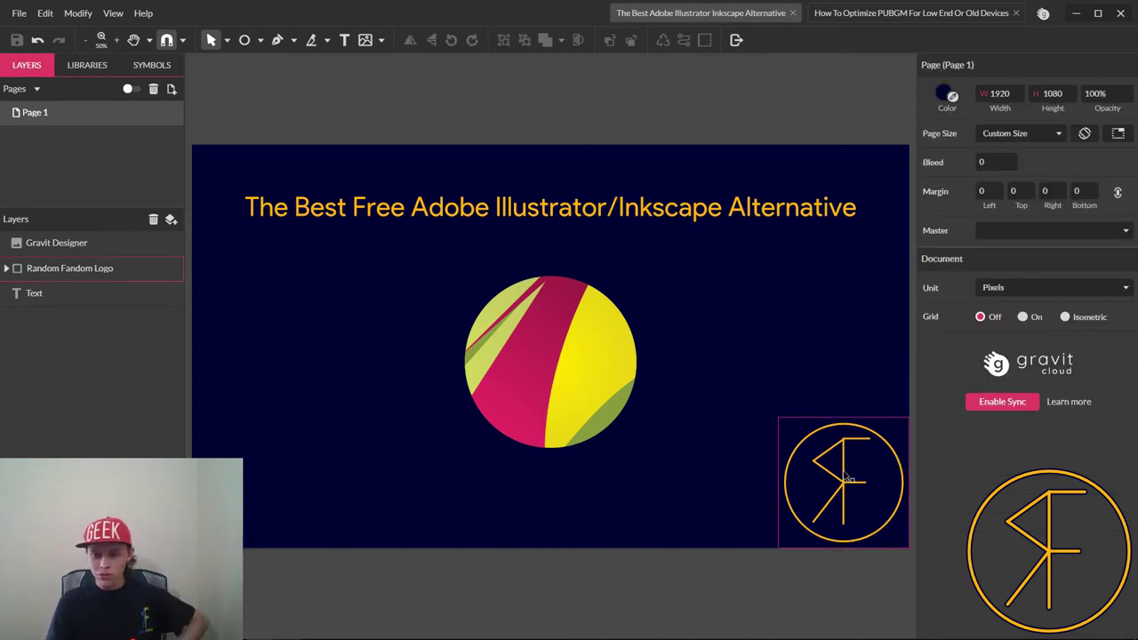
pyautogui.click(879, 466)
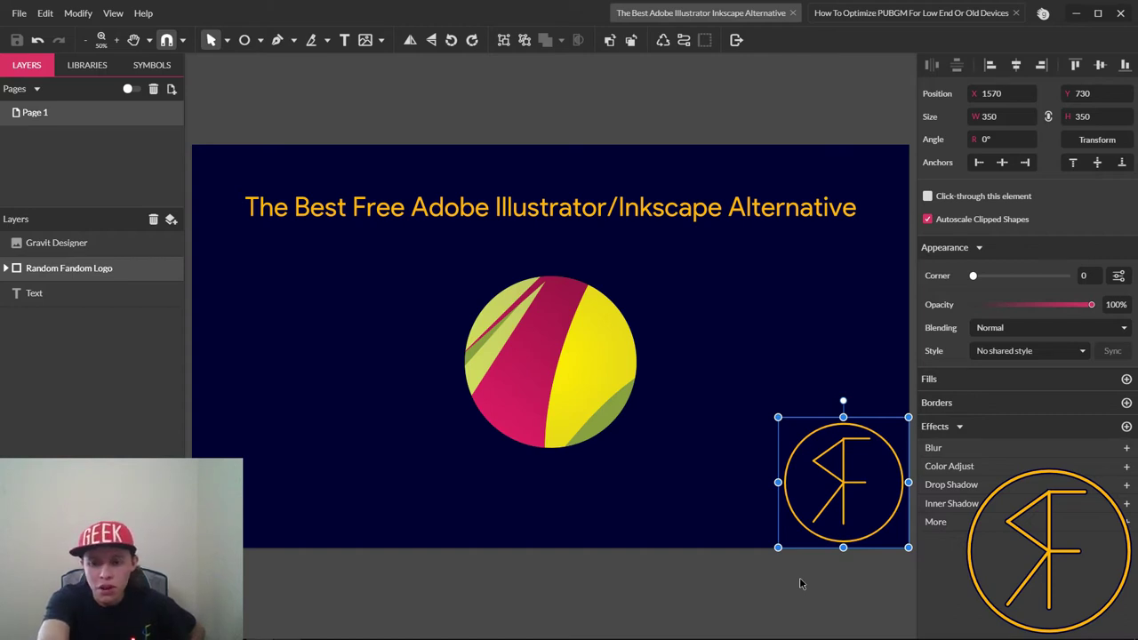
pyautogui.press('Up')
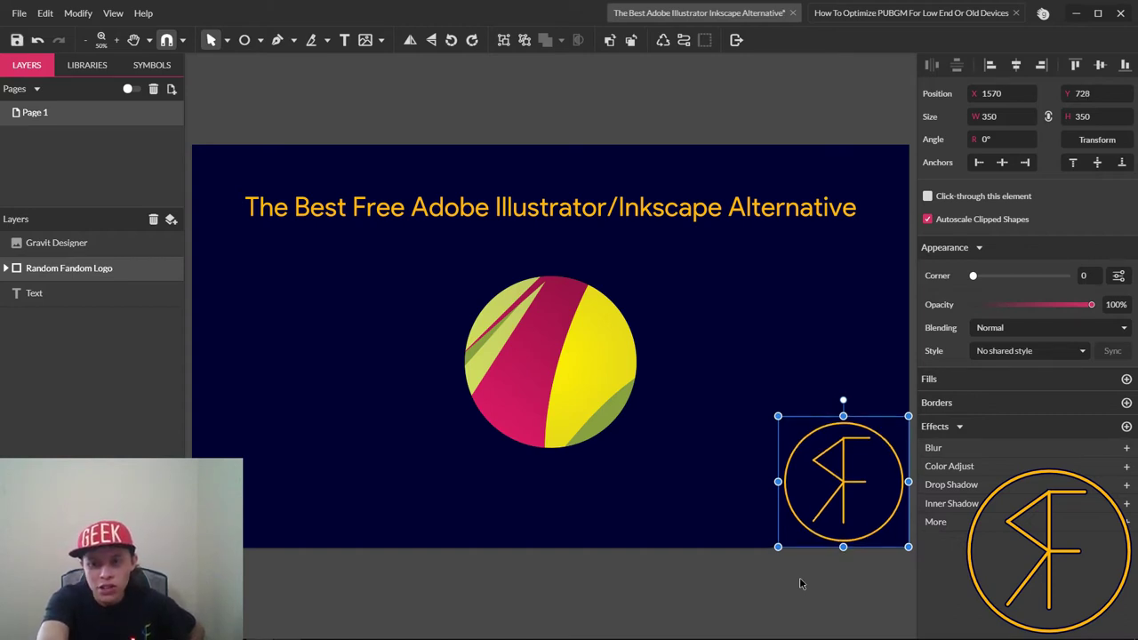
pyautogui.press('Down')
pyautogui.press('Down')
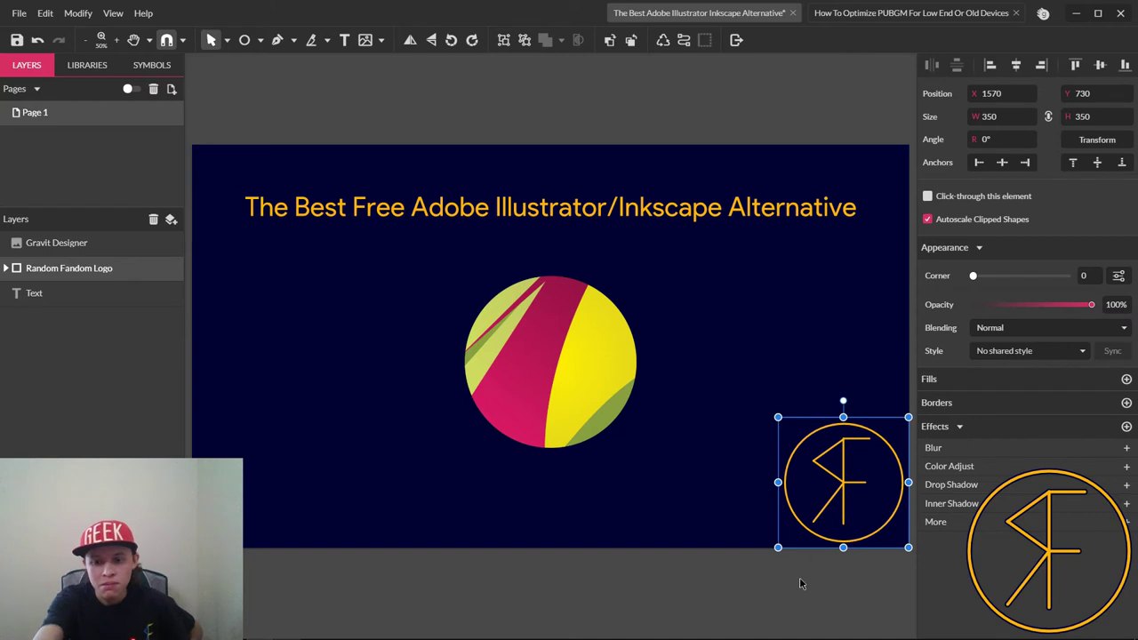
pyautogui.moveTo(876, 464); pyautogui.dragTo(574, 414)
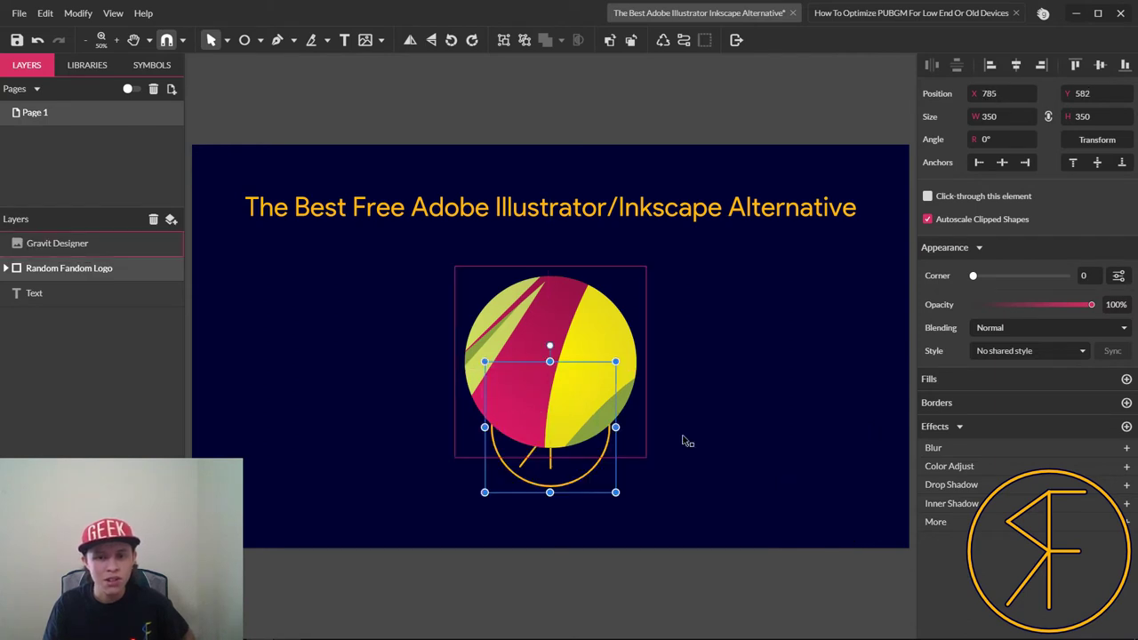
pyautogui.click(744, 449)
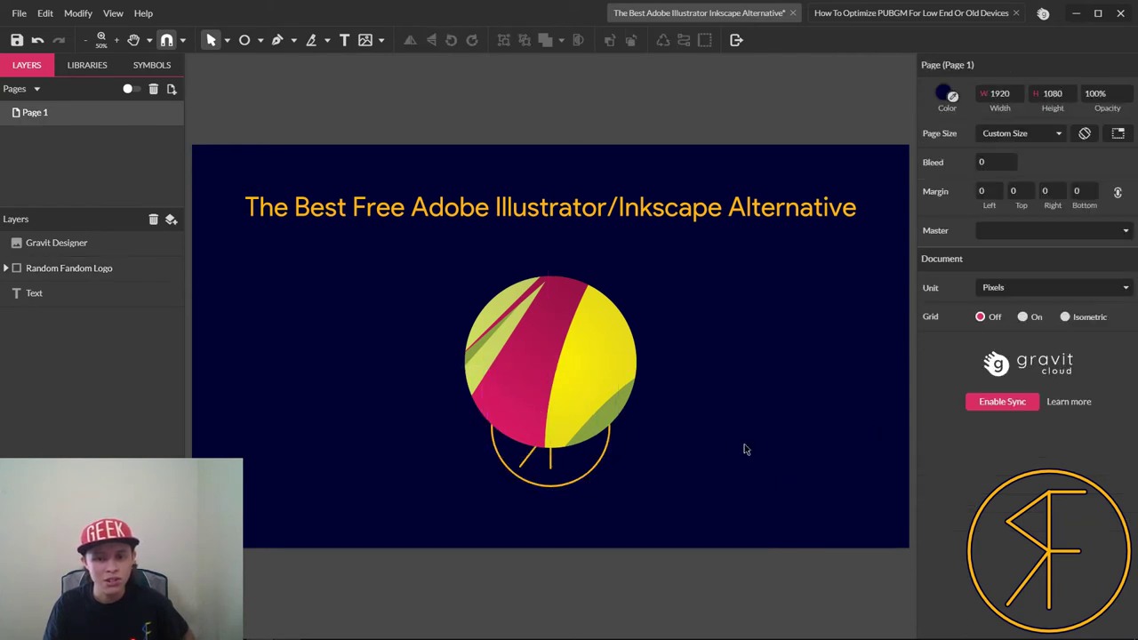
# - Return the RF logo to the bottom-right, nudge it to X 1550, Y 710, and save
pyautogui.click(588, 471)
pyautogui.moveTo(589, 471); pyautogui.dragTo(873, 523)
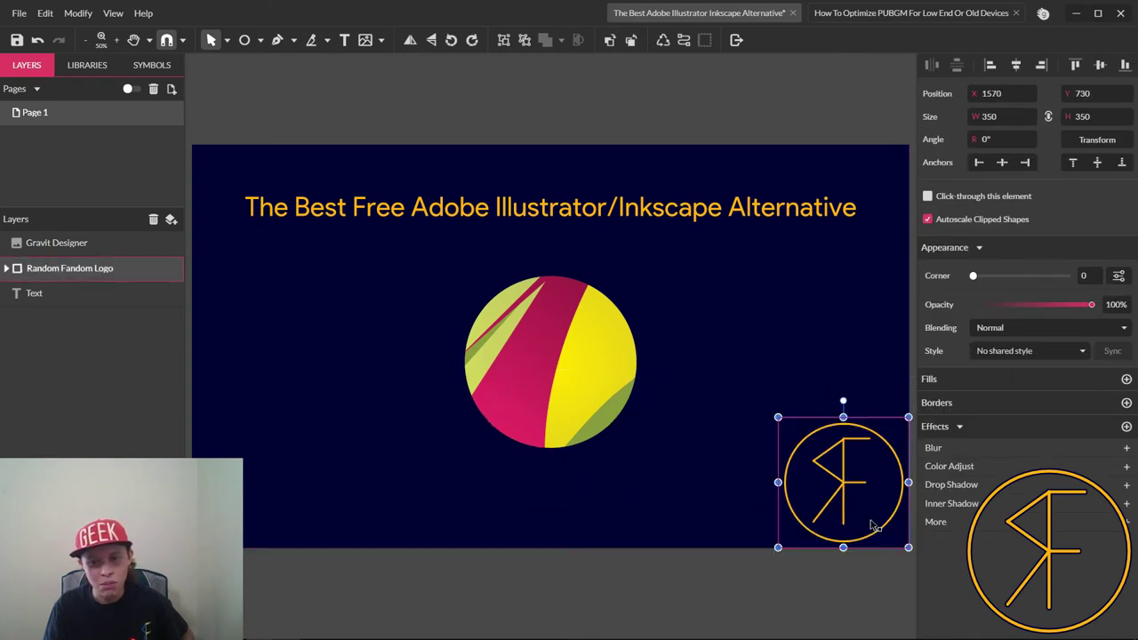
pyautogui.press('Up')
pyautogui.press('Up')
pyautogui.press('Up')
pyautogui.press('Up')
pyautogui.press('Up')
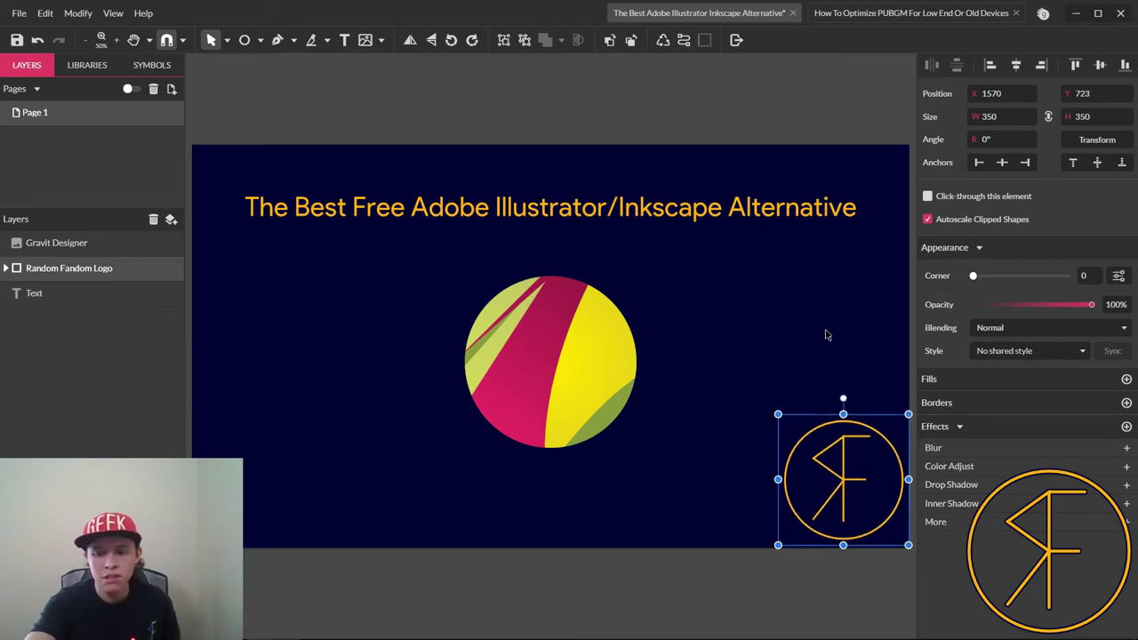
pyautogui.press('Up')
pyautogui.press('Up')
pyautogui.press('Up')
pyautogui.press('Up')
pyautogui.press('Up')
pyautogui.press('Up')
pyautogui.press('Up')
pyautogui.press('Up')
pyautogui.press('Up')
pyautogui.press('Up')
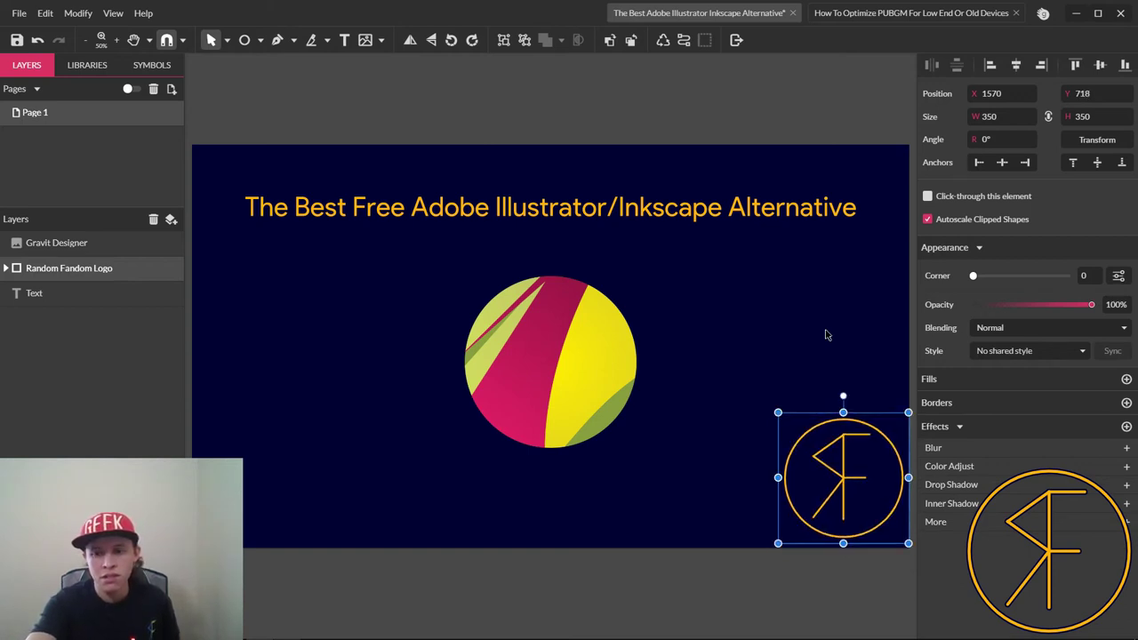
pyautogui.press('Up')
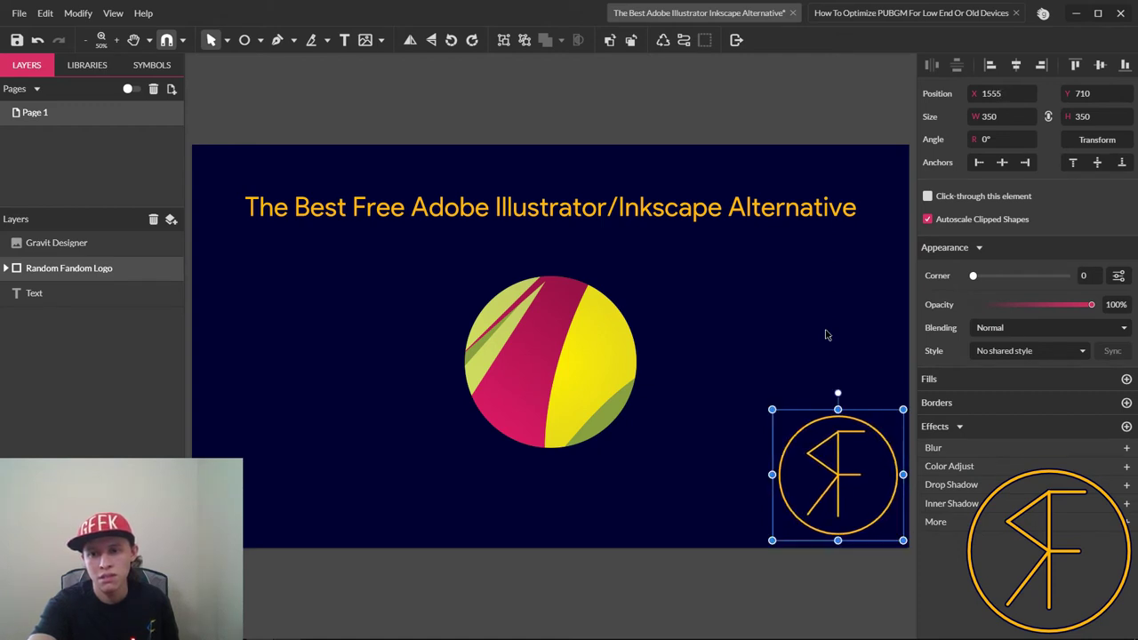
pyautogui.press('Left')
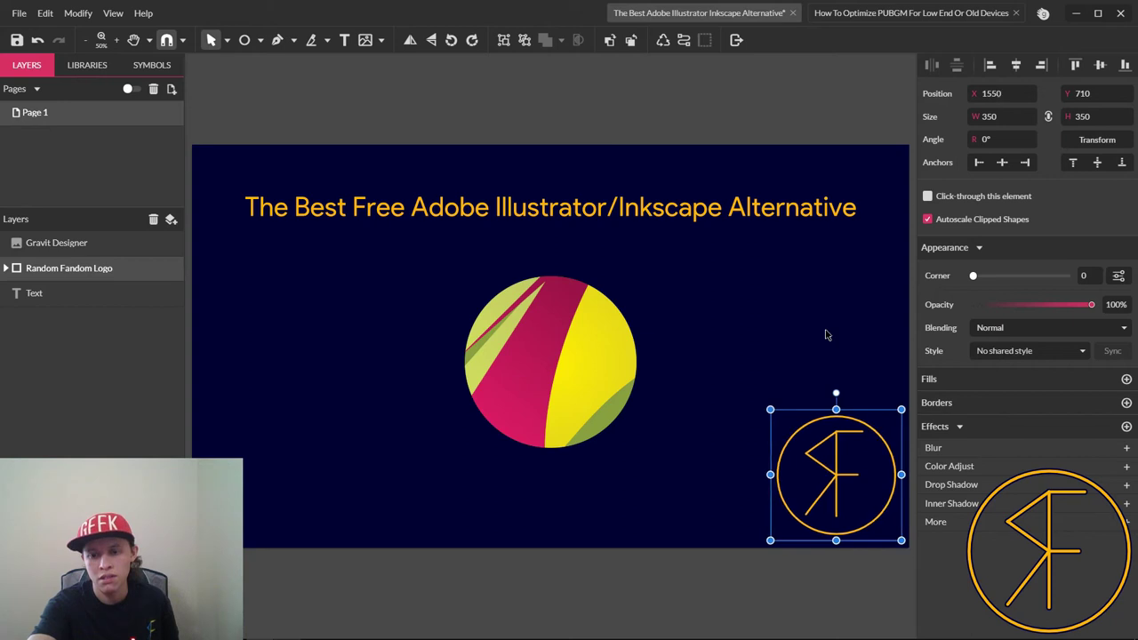
pyautogui.click(826, 335)
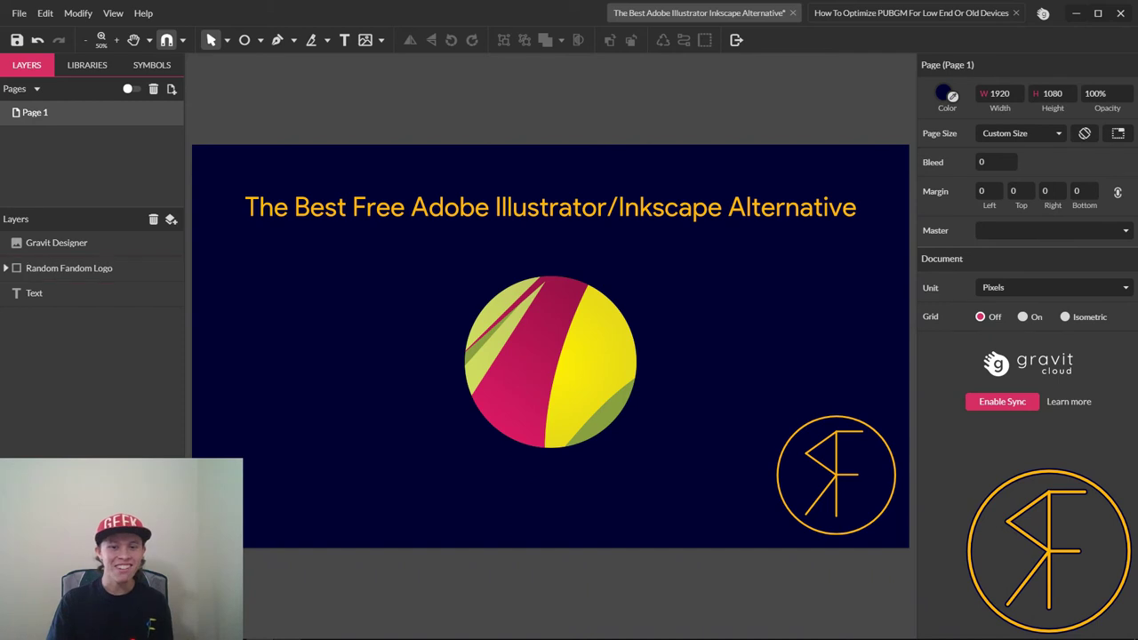
pyautogui.click(17, 40)
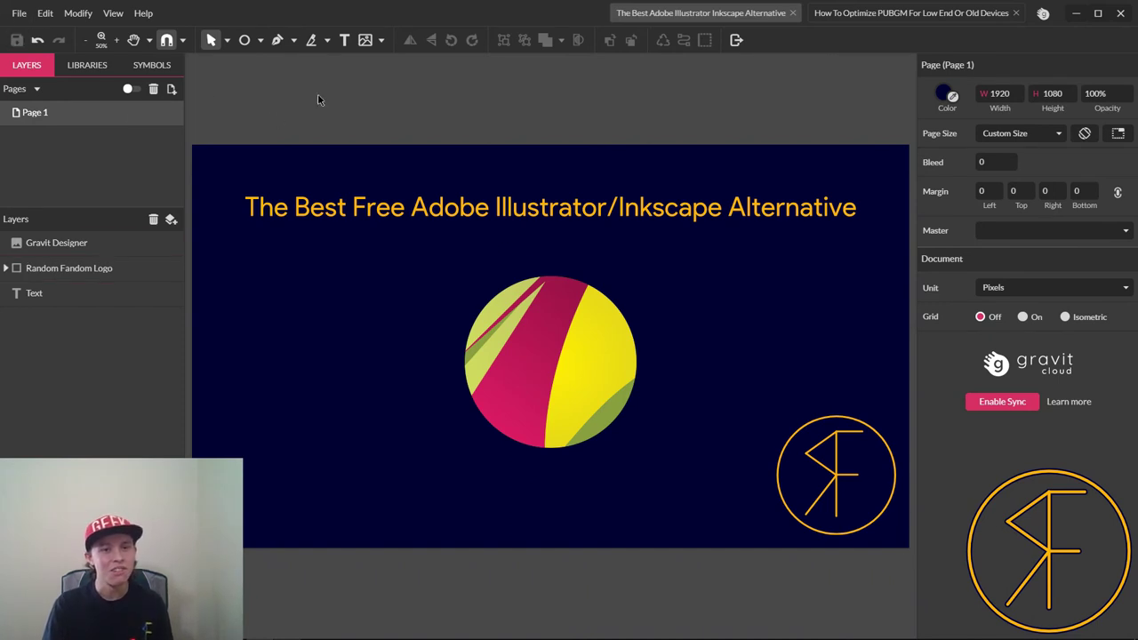
# - Re-export the thumbnail as The Best Adobe Illustrator Inkscape Alternative.png, overwriting the old PNG
pyautogui.click(17, 20)
pyautogui.moveTo(113, 276)
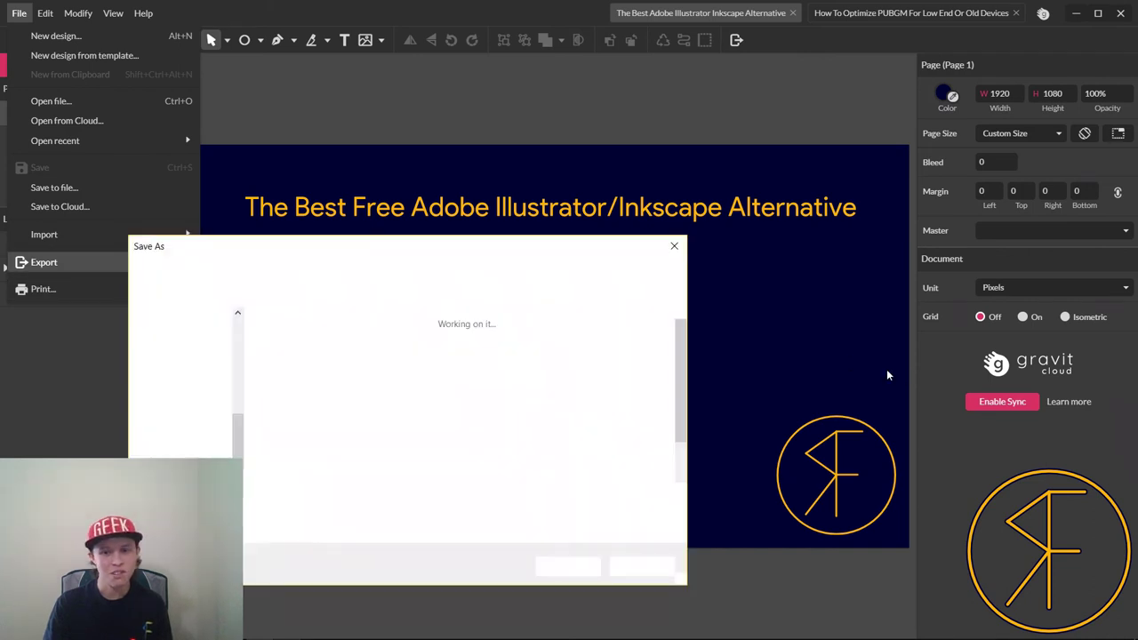
pyautogui.click(592, 569)
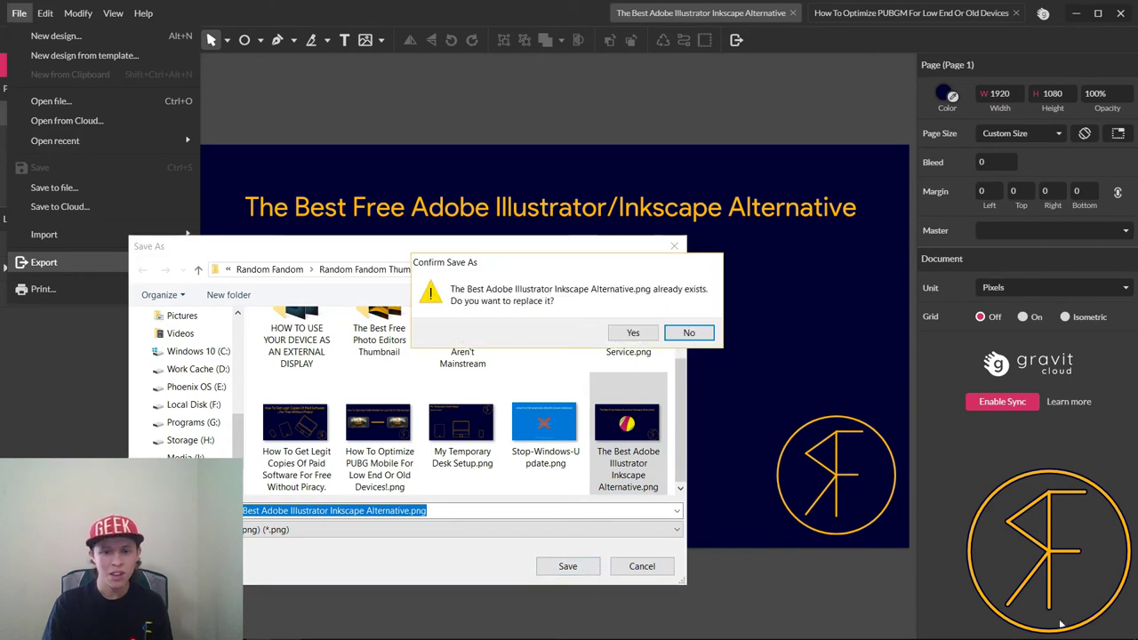
pyautogui.click(629, 337)
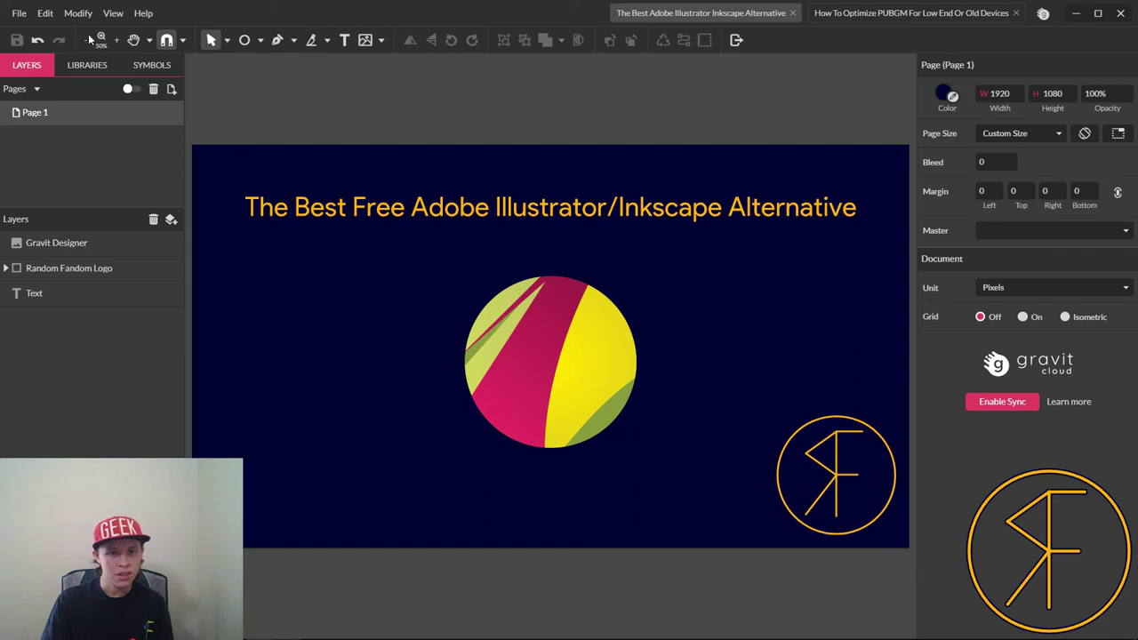
pyautogui.click(109, 43)
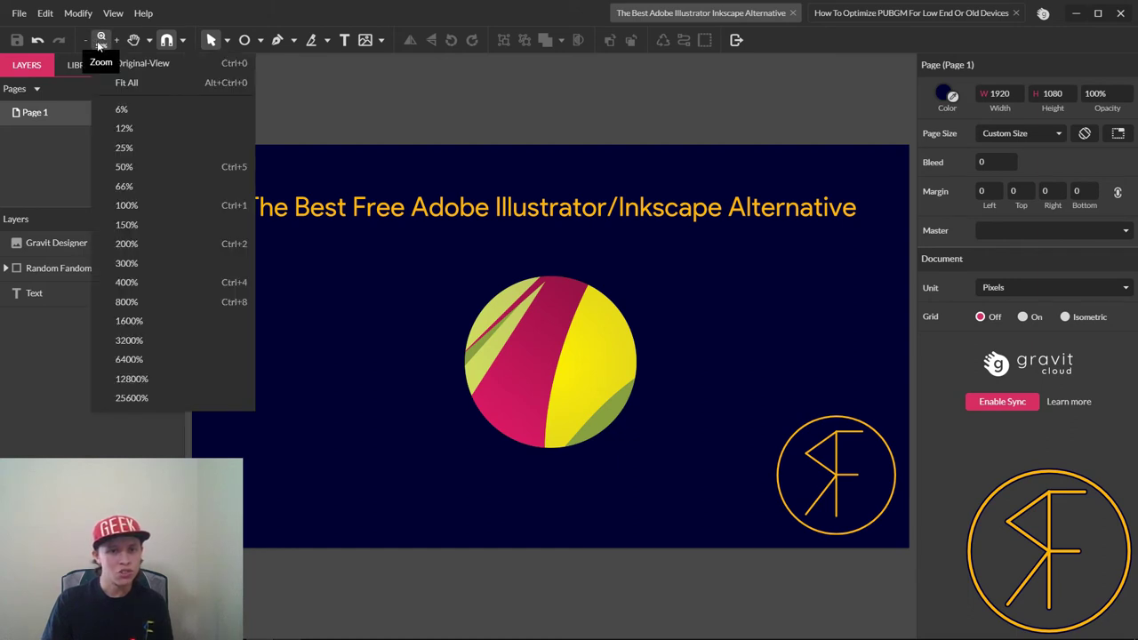
pyautogui.click(155, 396)
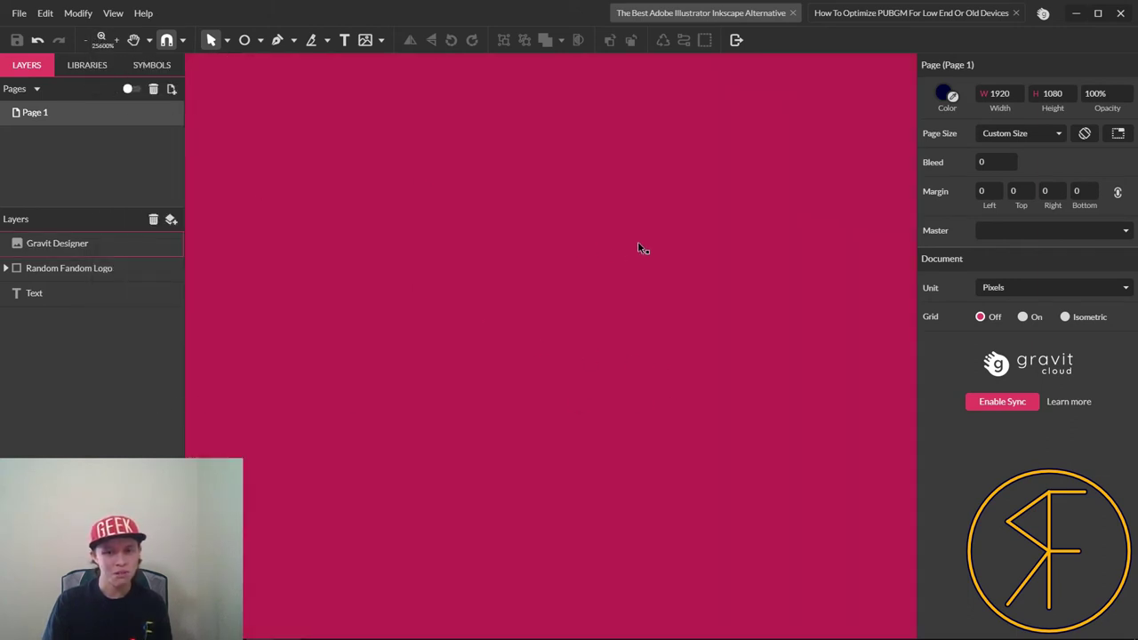
pyautogui.click(102, 39)
pyautogui.click(134, 83)
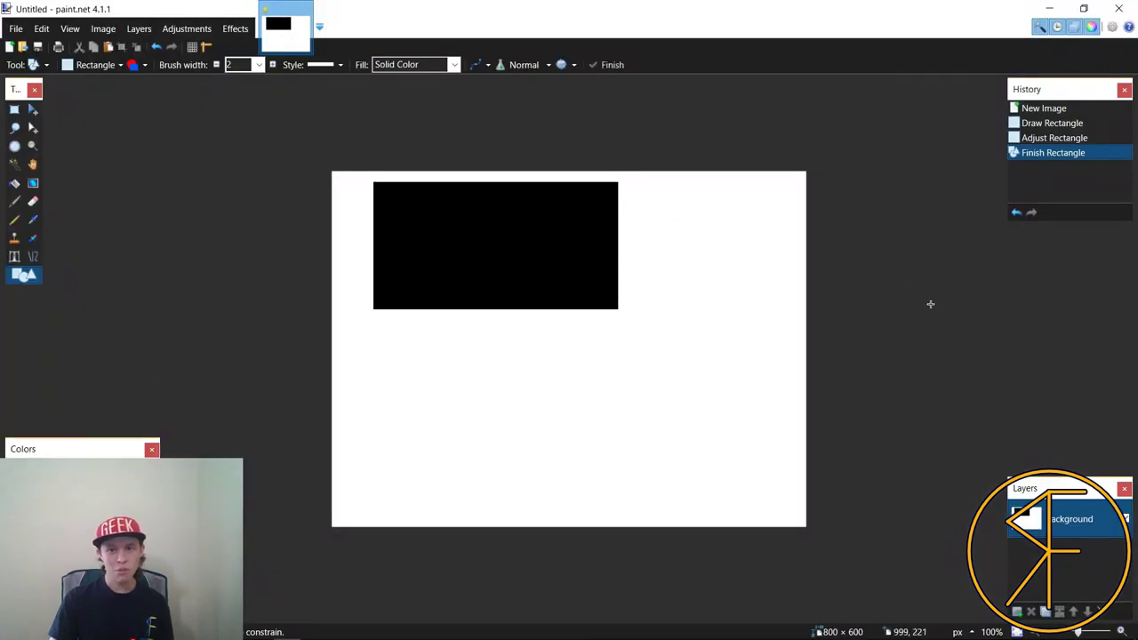
# - Close paint.net, discarding the unsaved untitled image
pyautogui.click(1119, 9)
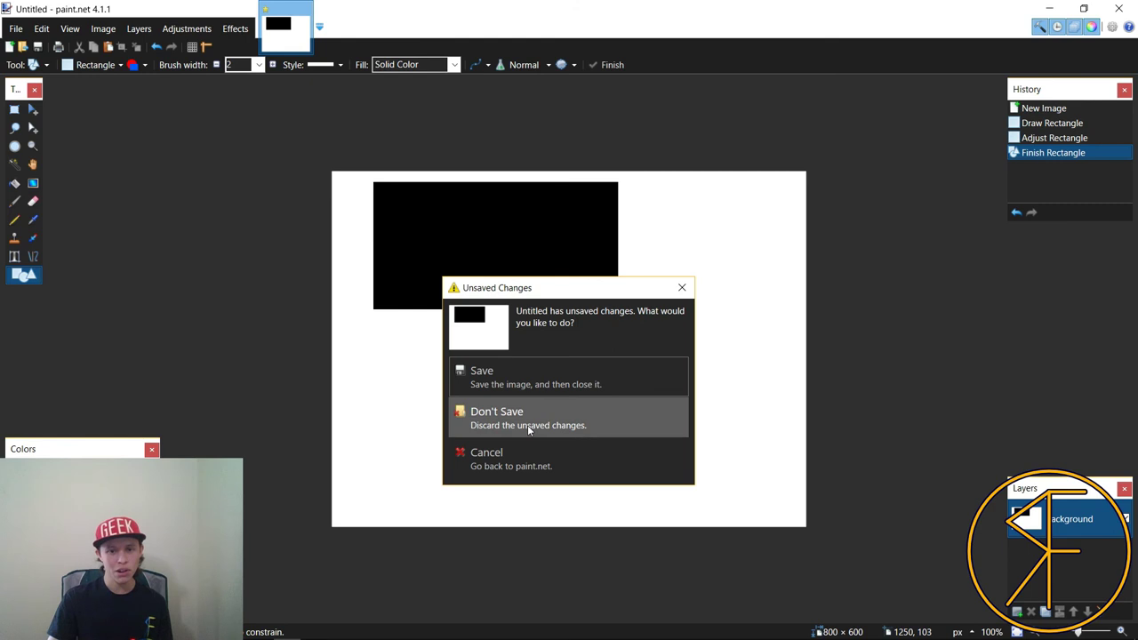
pyautogui.click(528, 424)
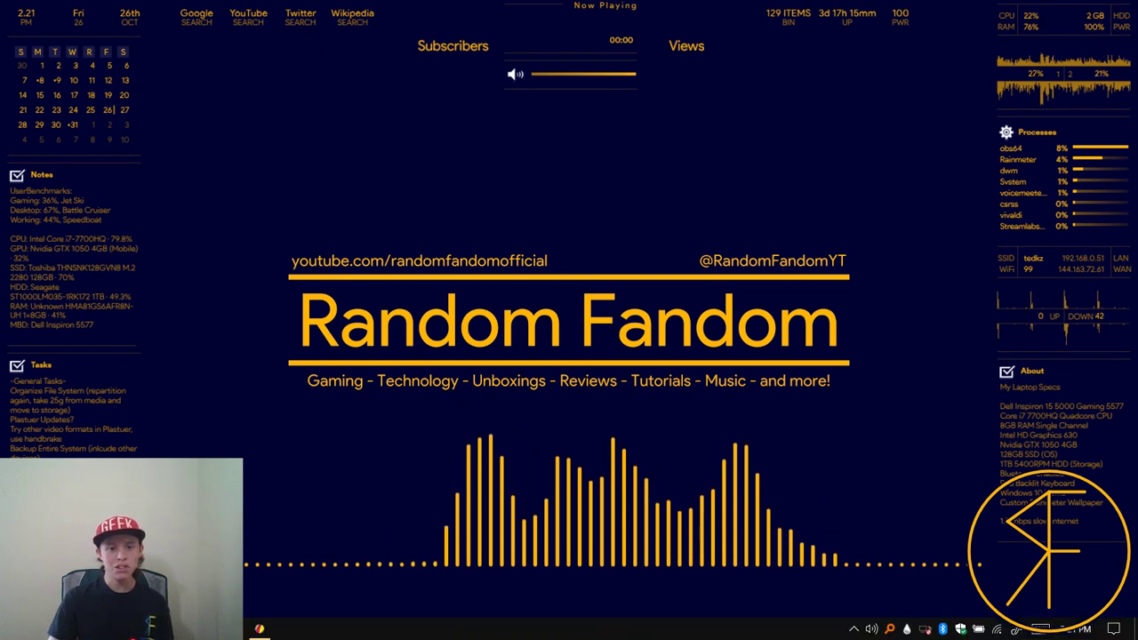
pyautogui.moveTo(888, 638)
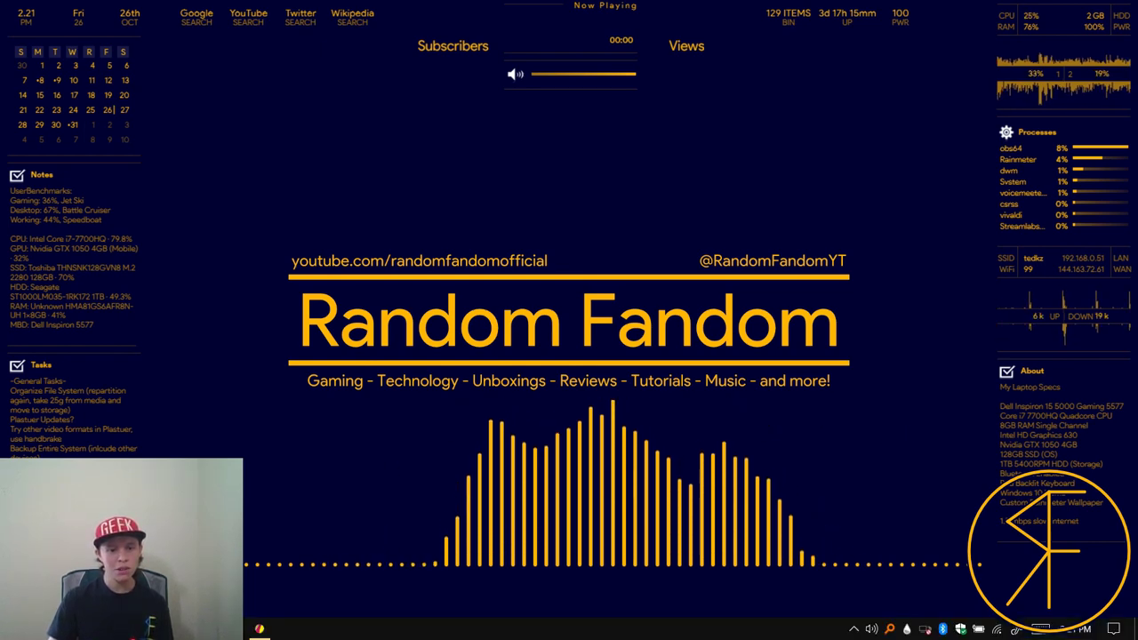